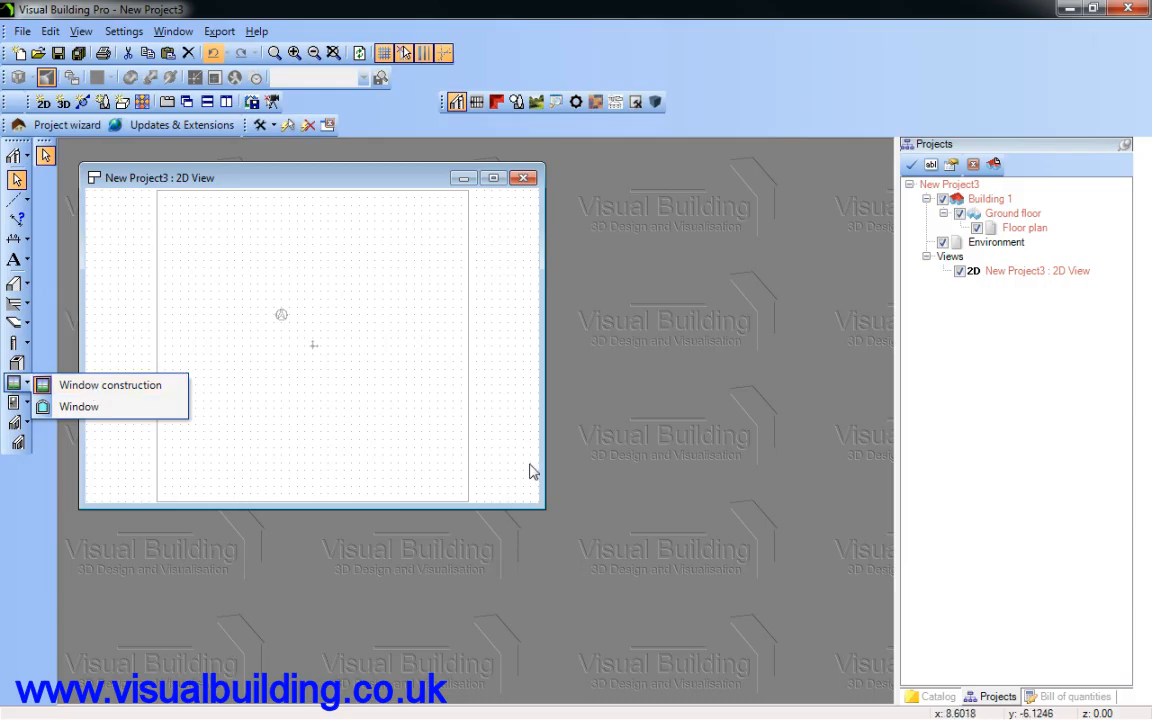
# - Browse the ready-made windows in the catalog's Window Construction folder
pyautogui.click(932, 695)
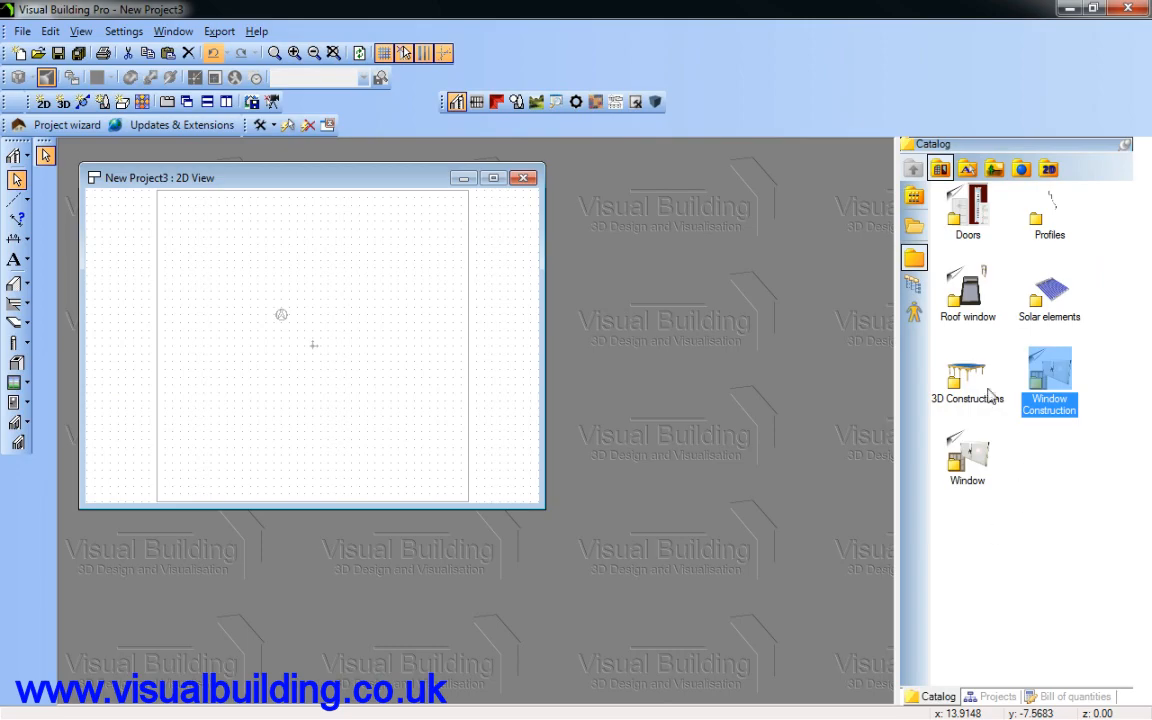
pyautogui.doubleClick(1040, 383)
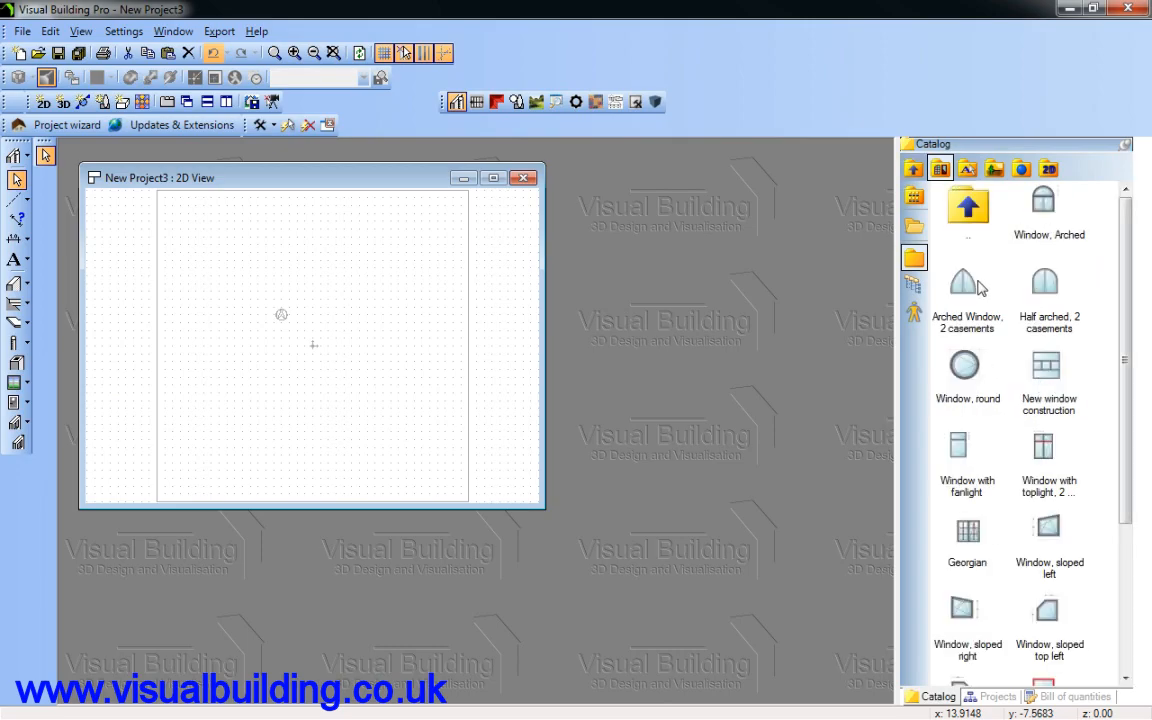
pyautogui.moveTo(1124, 490); pyautogui.dragTo(1144, 511)
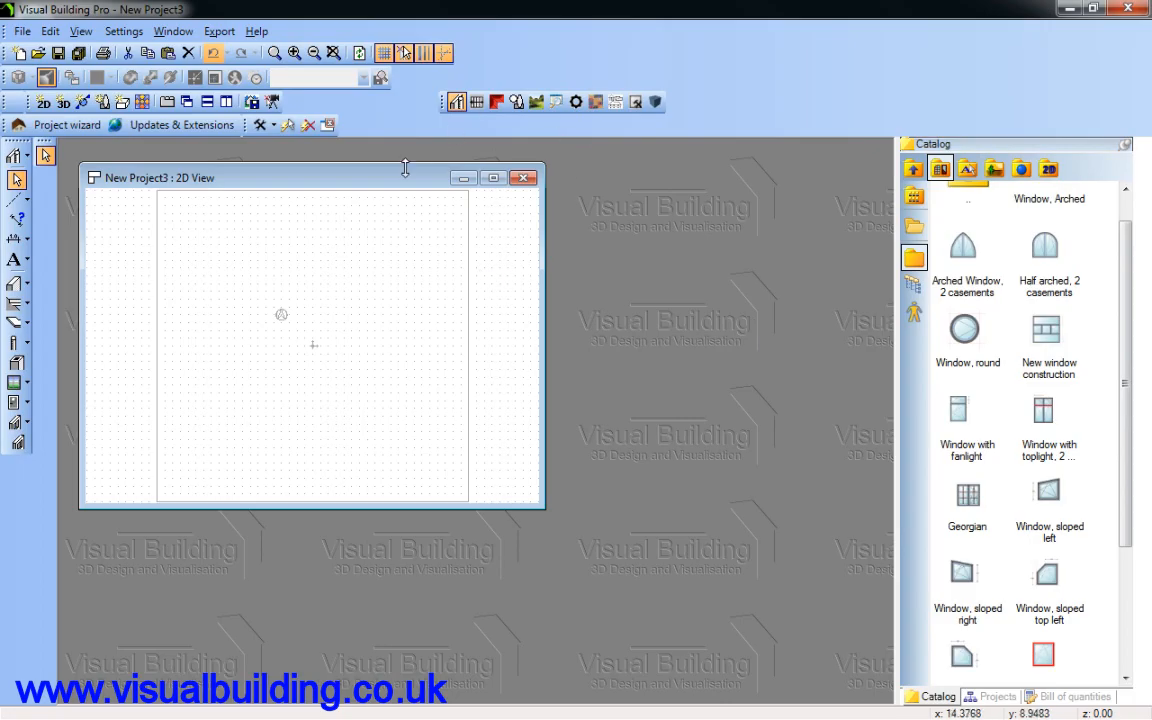
# - Create a new window construction, maximise its view and fit the construction grid to it
pyautogui.moveTo(405, 177); pyautogui.dragTo(395, 157)
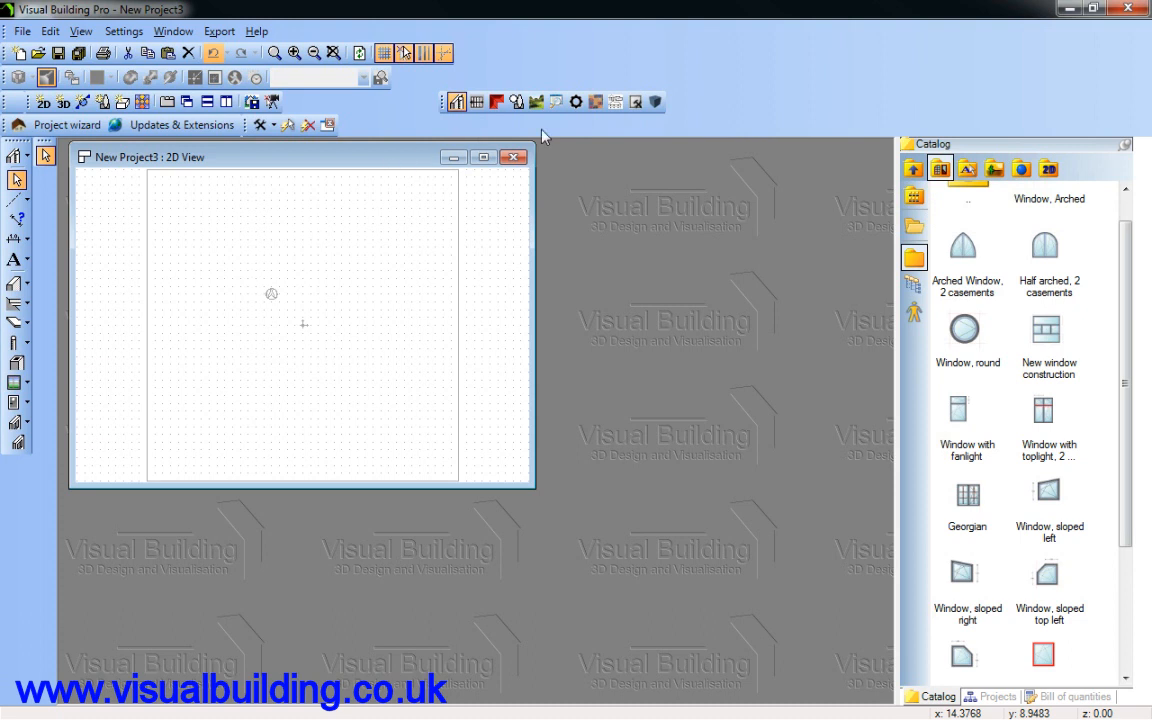
pyautogui.click(633, 102)
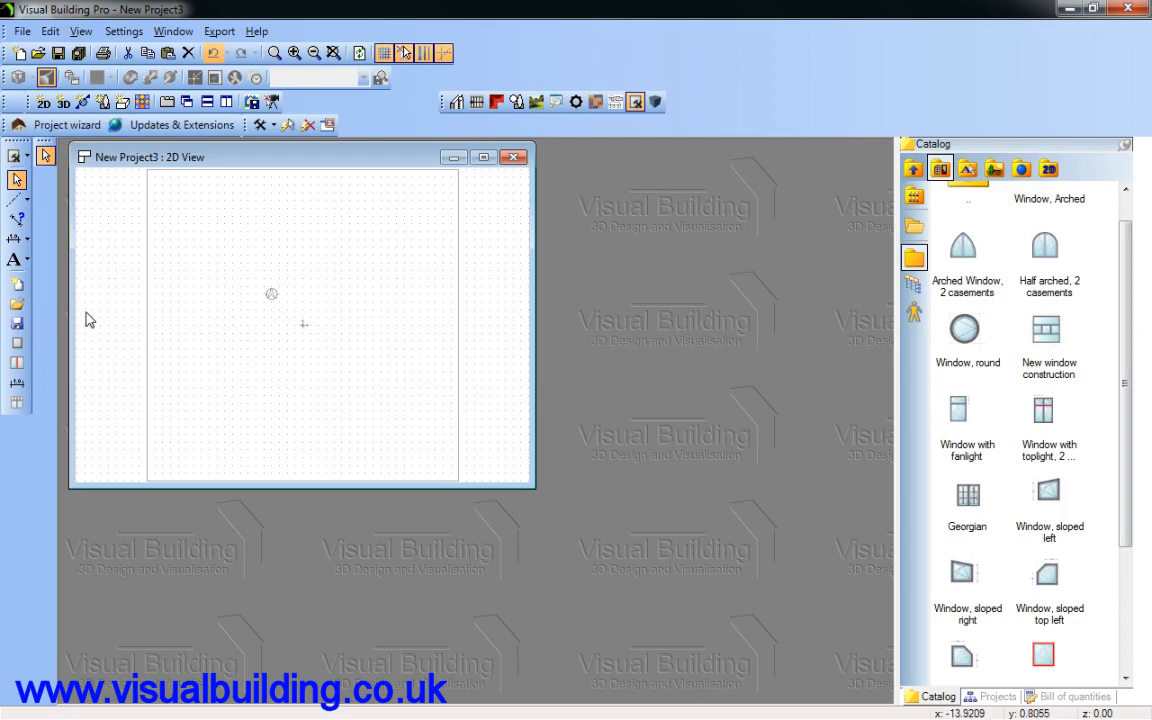
pyautogui.click(973, 510)
pyautogui.click(16, 285)
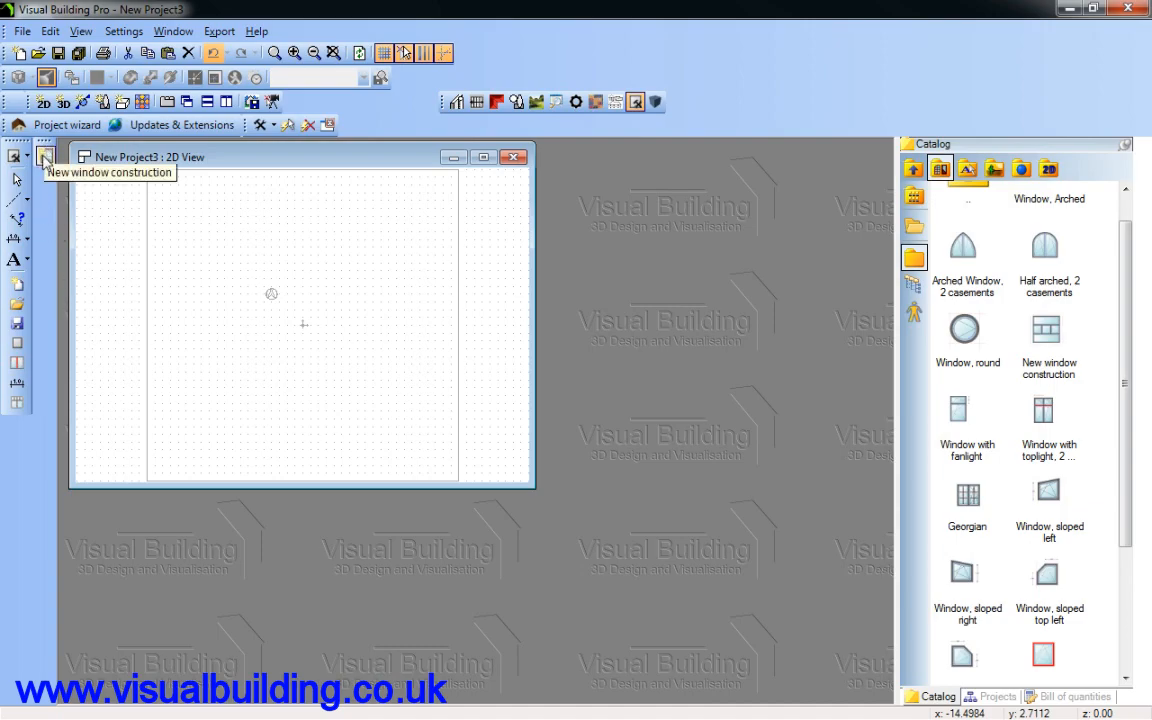
pyautogui.click(44, 157)
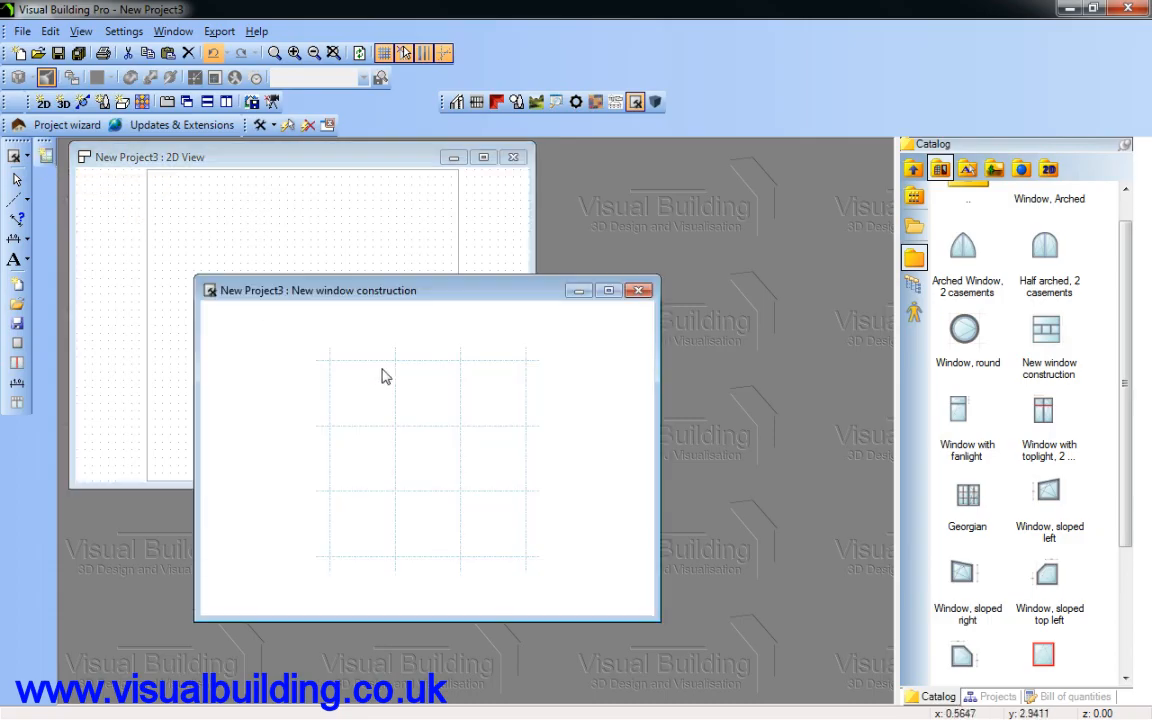
pyautogui.click(608, 290)
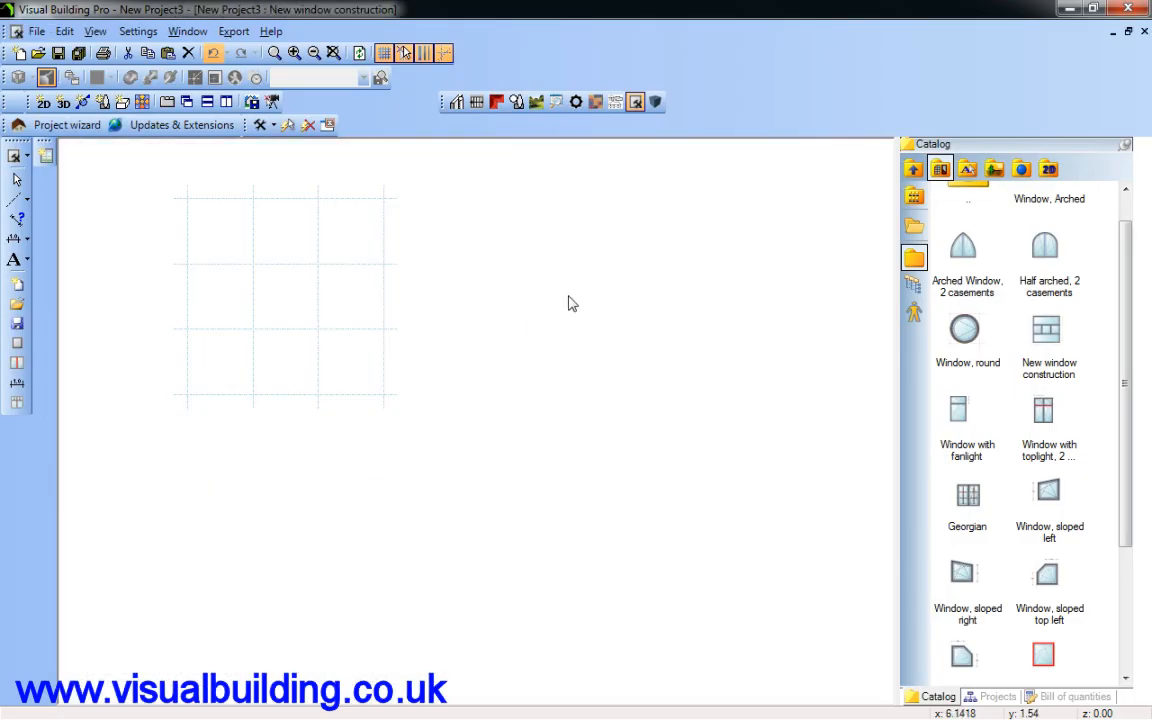
pyautogui.scroll(1, 307, 329)
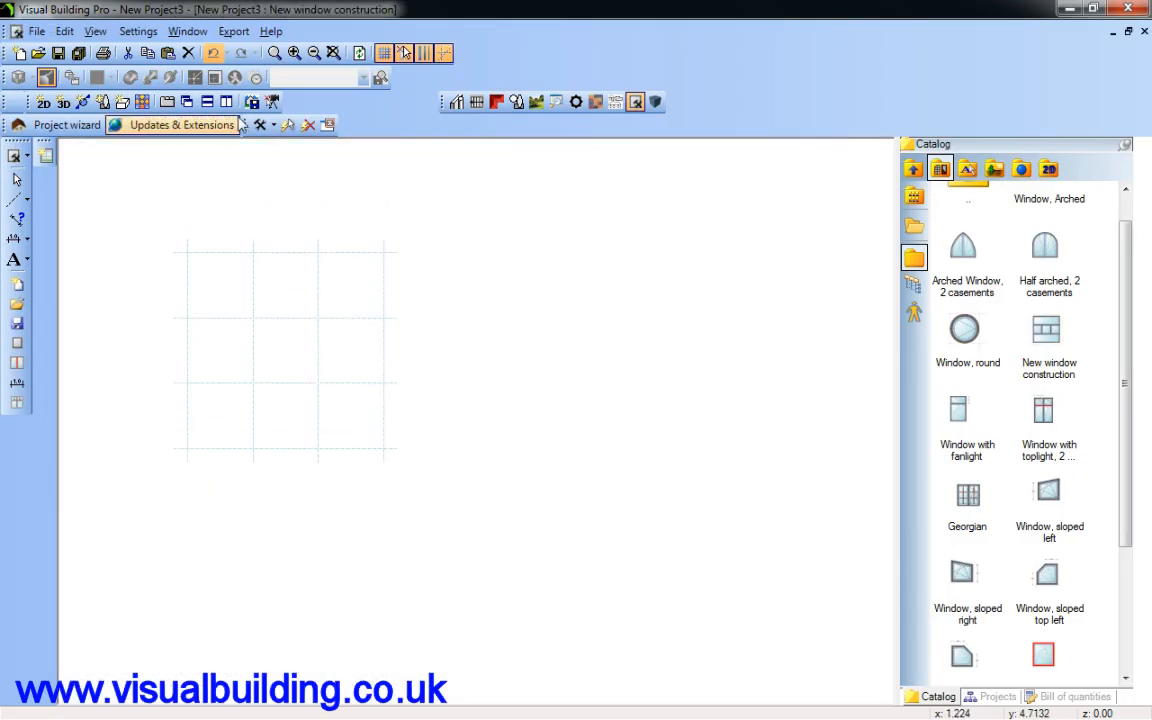
pyautogui.click(333, 55)
pyautogui.click(314, 54)
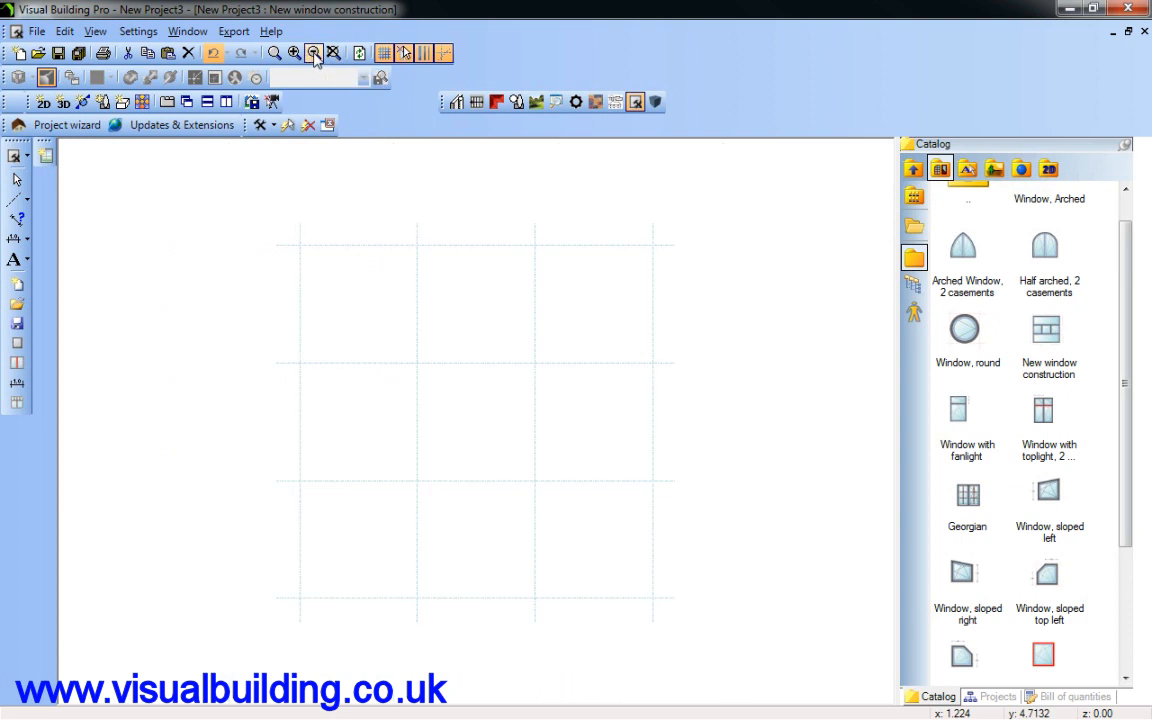
# - Set the construction grid to 2 horizontal fields and 1 vertical field
pyautogui.click(429, 364)
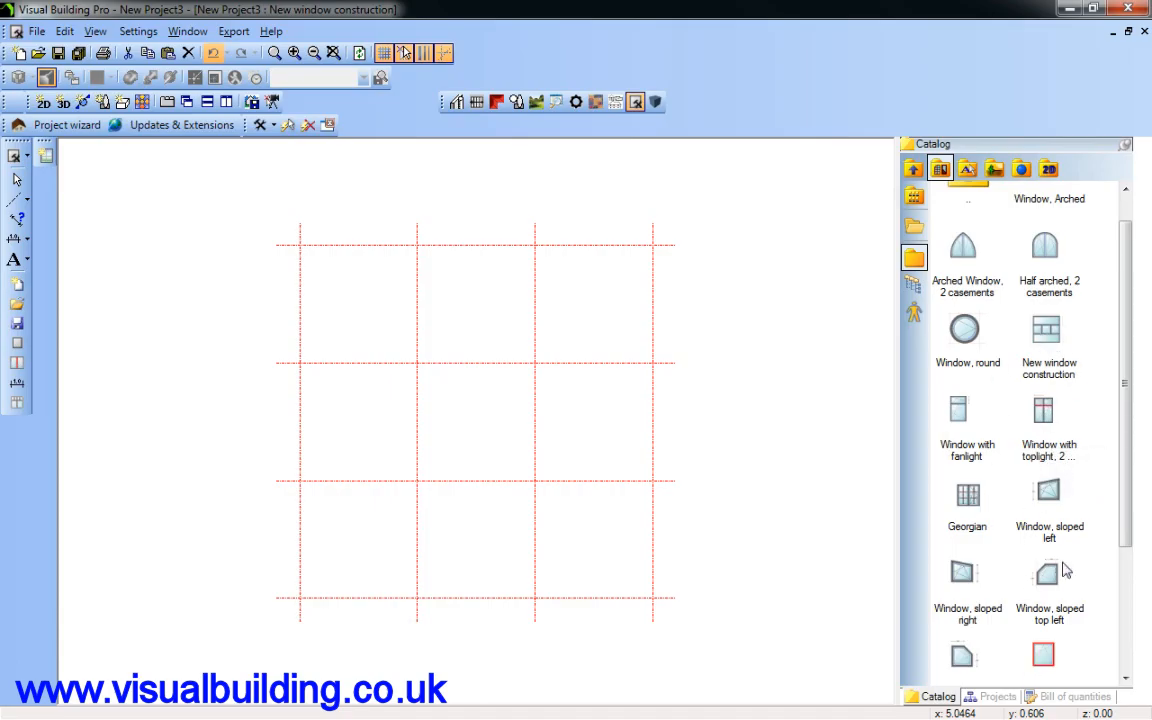
pyautogui.scroll(-3, 1096, 571)
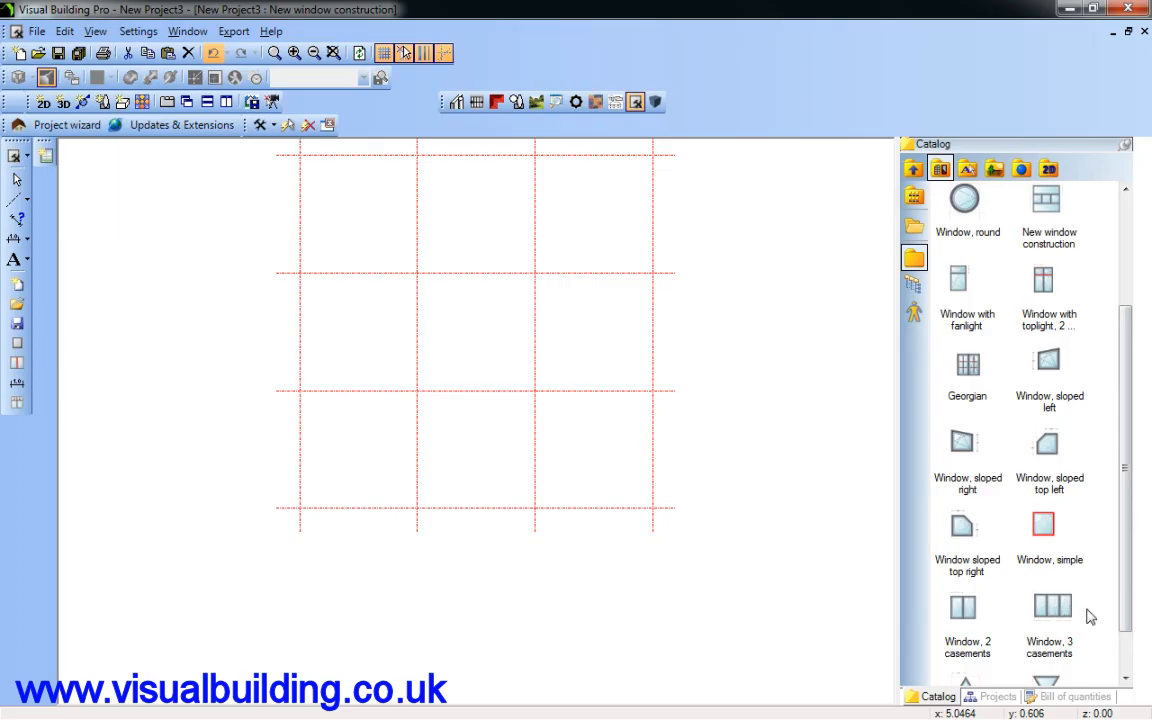
pyautogui.moveTo(1127, 602); pyautogui.dragTo(1122, 550)
pyautogui.scroll(3, 842, 528)
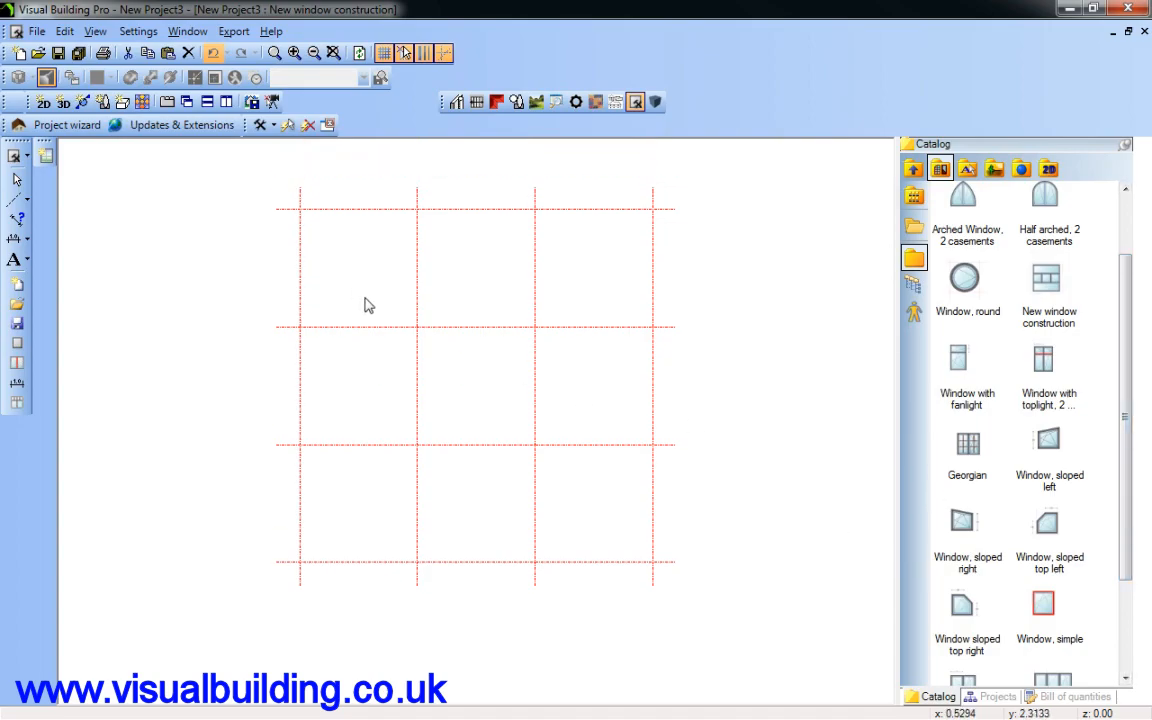
pyautogui.doubleClick(420, 310)
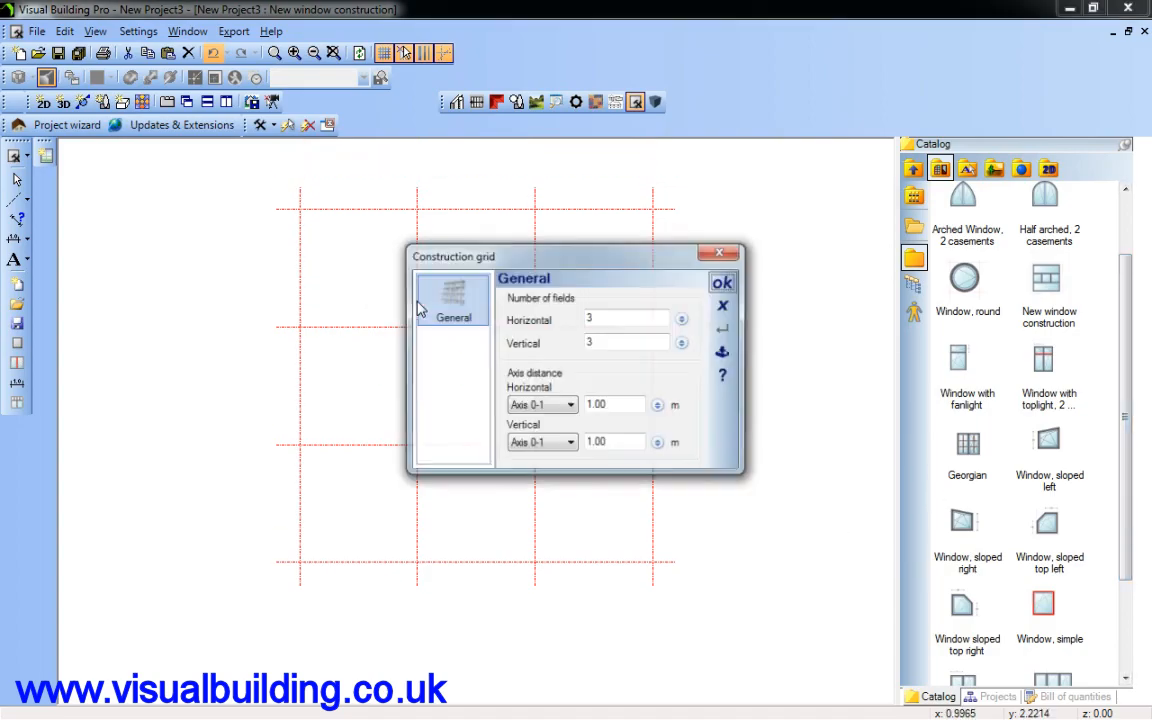
pyautogui.moveTo(610, 321); pyautogui.dragTo(568, 327)
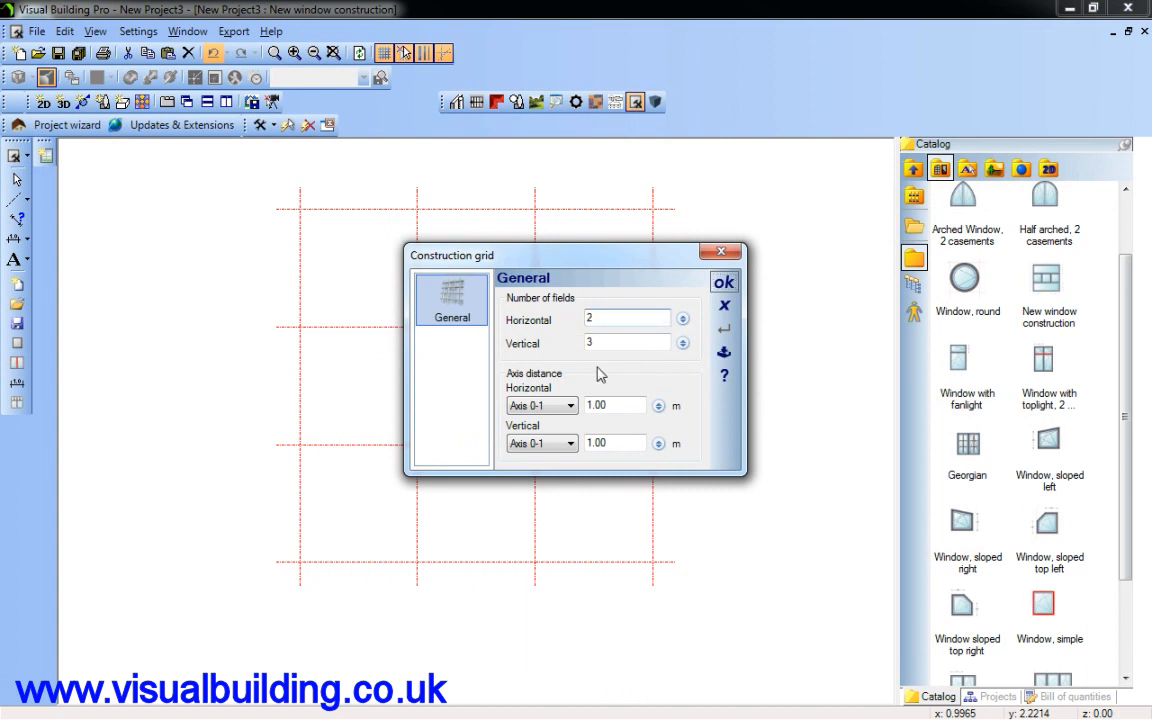
pyautogui.moveTo(622, 345); pyautogui.dragTo(530, 330)
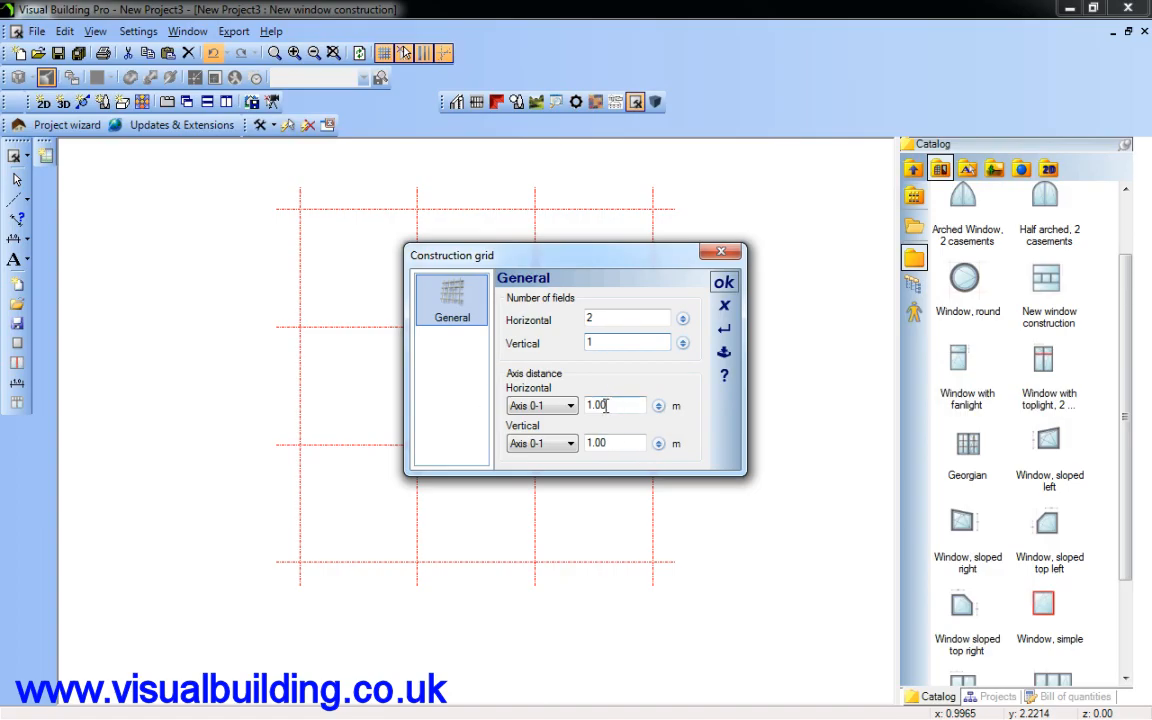
pyautogui.click(723, 282)
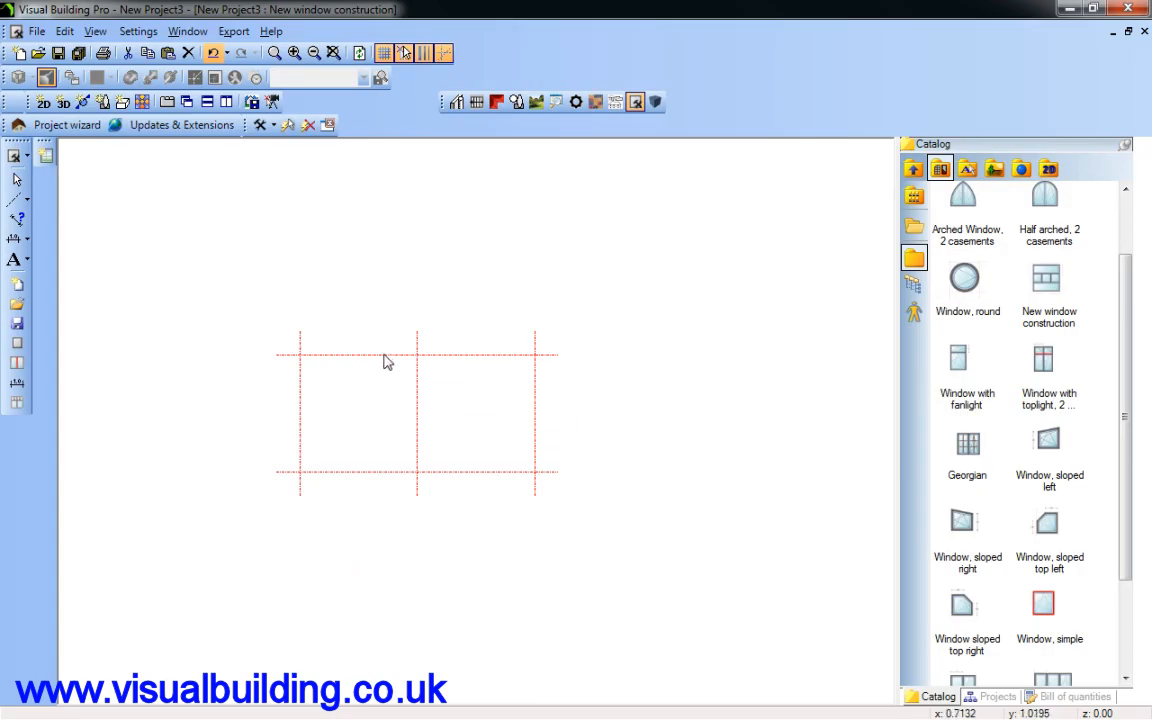
# - Set both horizontal axis distances of the construction grid to 0.5 m
pyautogui.rightClick(388, 365)
pyautogui.click(370, 378)
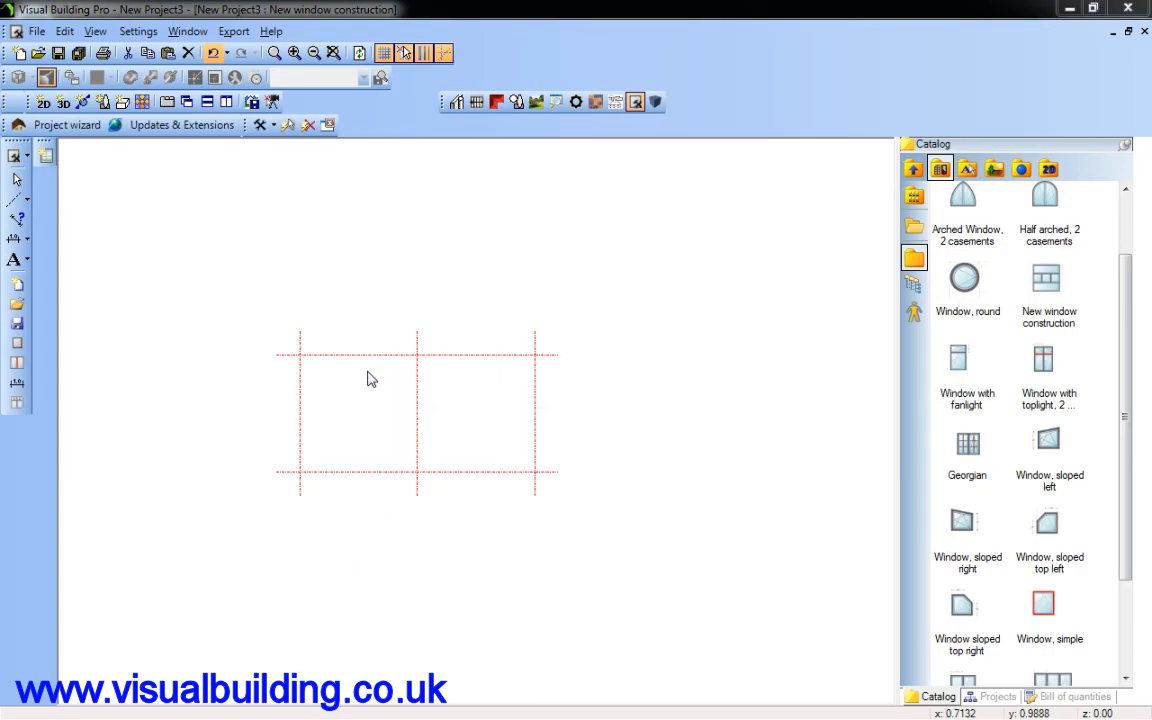
pyautogui.click(568, 408)
pyautogui.click(611, 405)
pyautogui.moveTo(611, 405); pyautogui.dragTo(588, 404)
pyautogui.press('BackSpace')
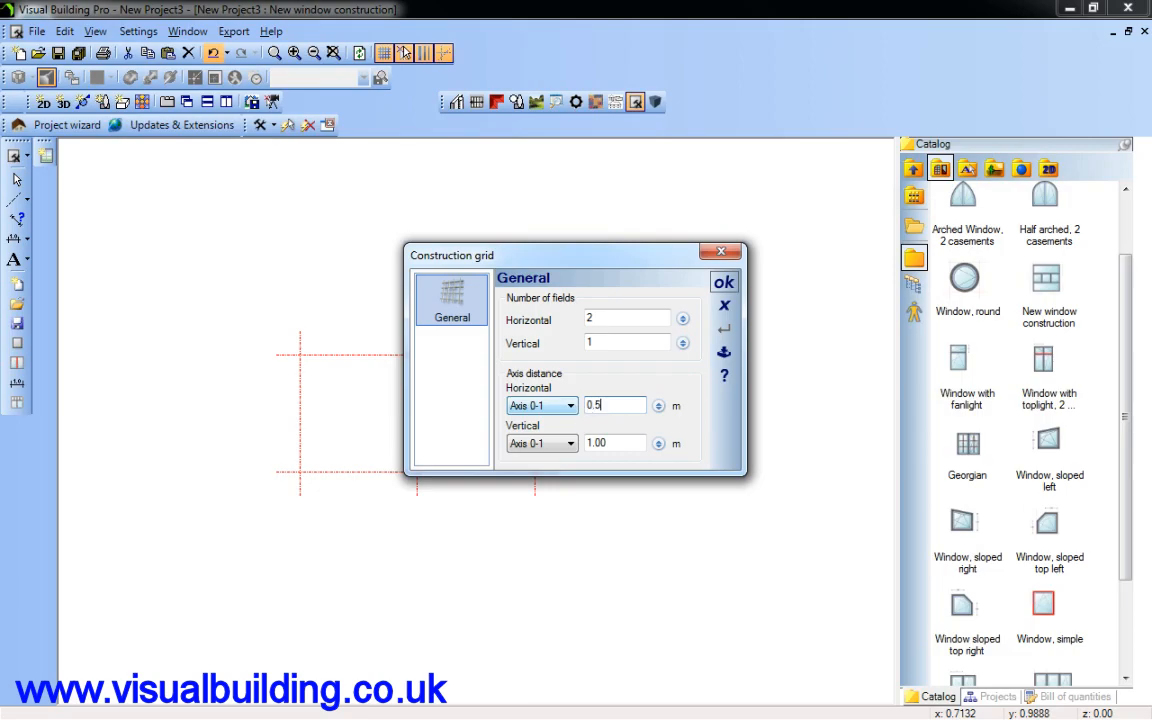
pyautogui.click(601, 436)
pyautogui.click(570, 405)
pyautogui.click(563, 432)
pyautogui.doubleClick(585, 405)
pyautogui.write('0')
pyautogui.click(724, 282)
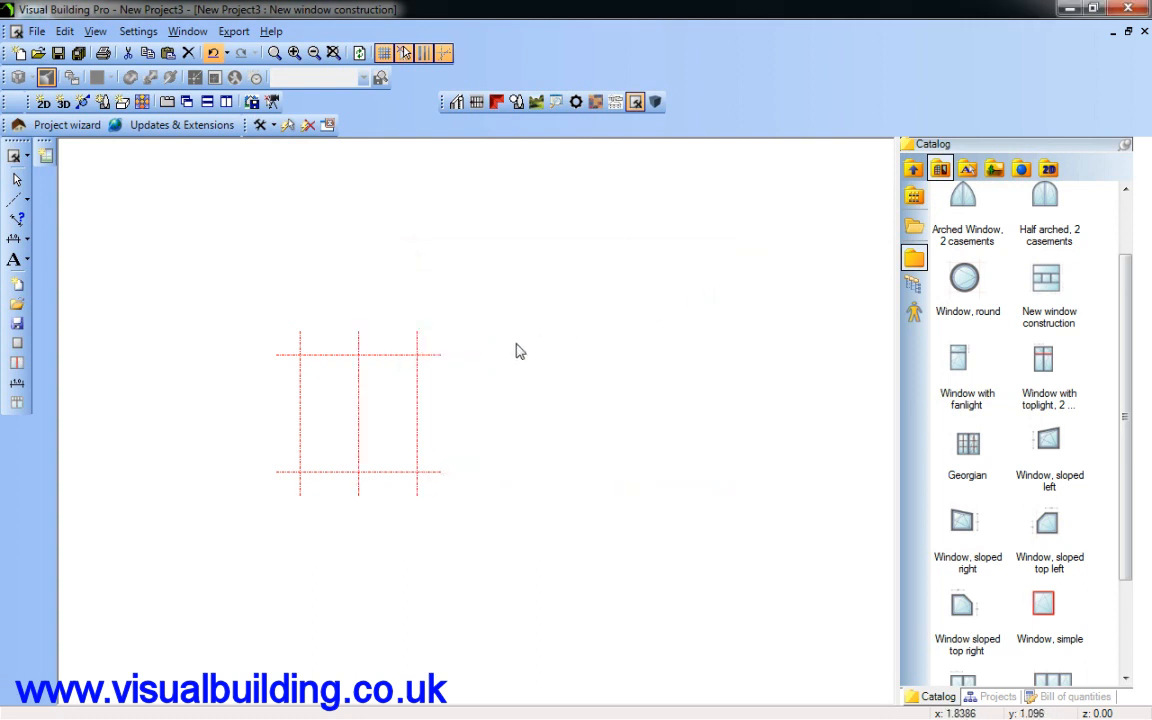
# - Insert two rectangular casements side by side, one filling each grid field, 0.5 m wide and 1 m high
pyautogui.click(294, 53)
pyautogui.scroll(-4, 61, 359)
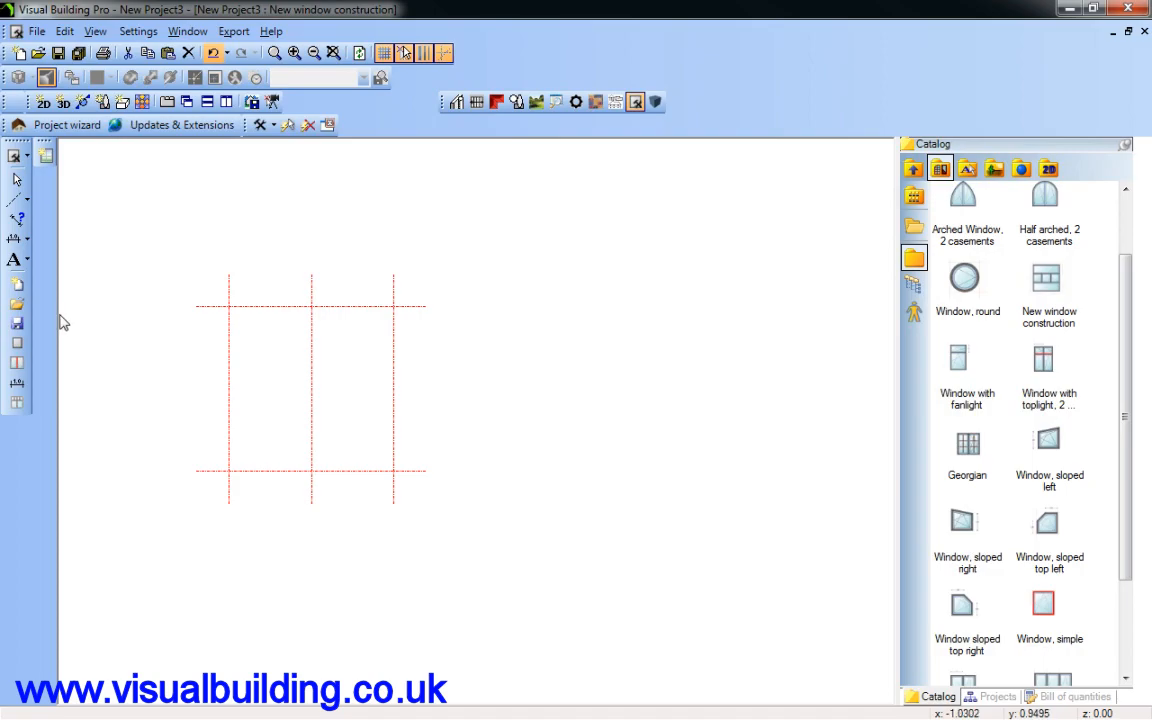
pyautogui.click(17, 344)
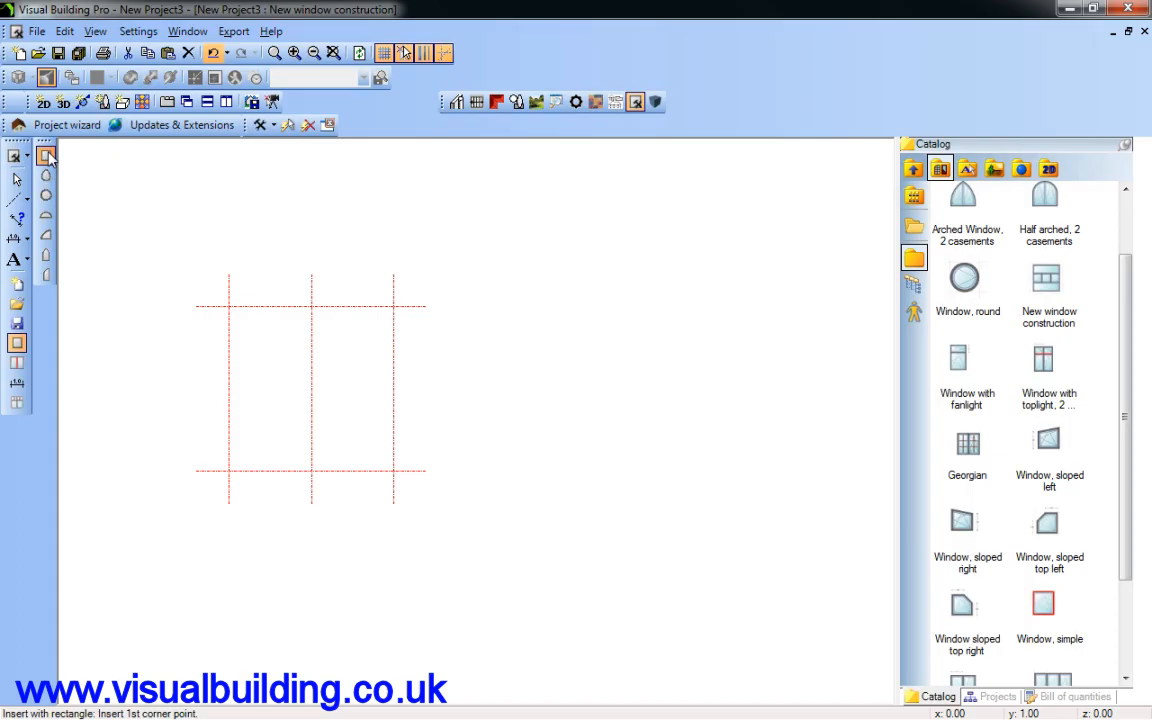
pyautogui.click(231, 308)
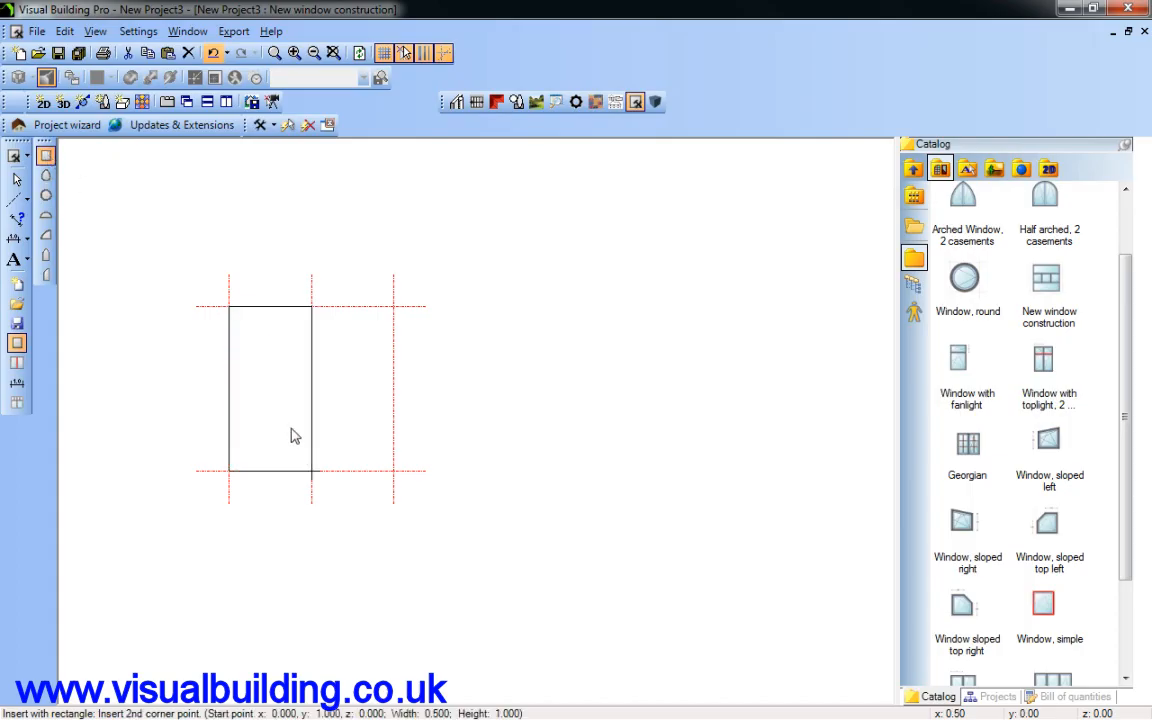
pyautogui.click(45, 155)
pyautogui.click(230, 307)
pyautogui.click(304, 473)
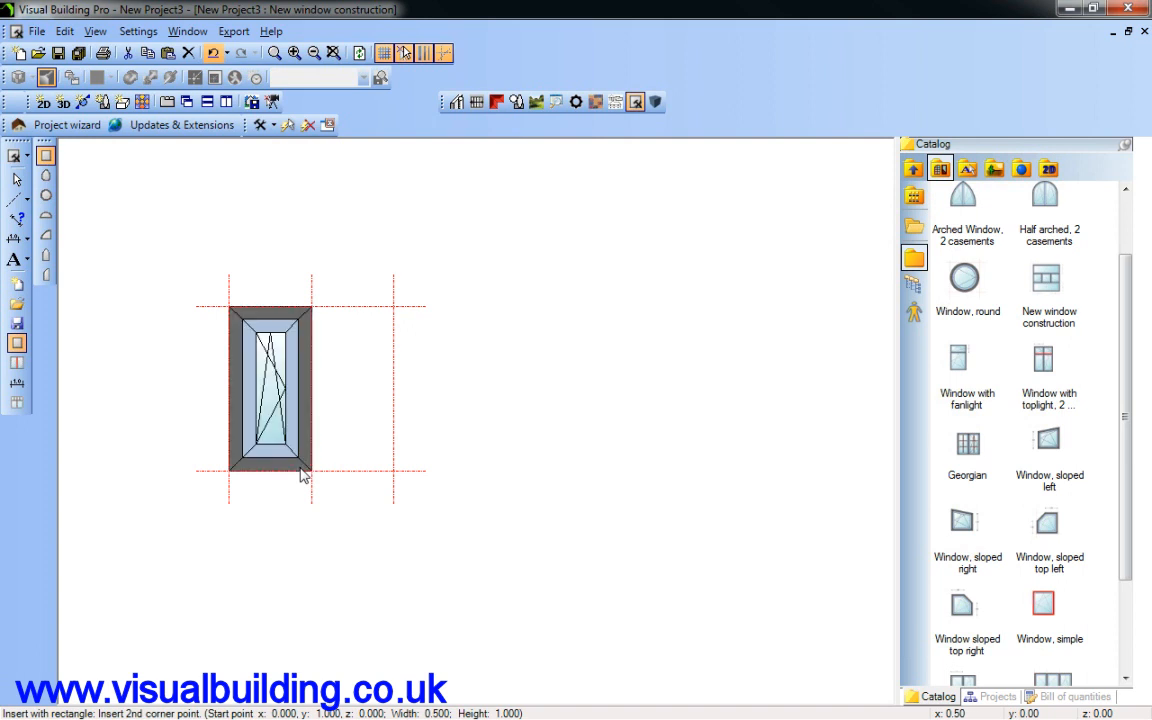
pyautogui.click(391, 471)
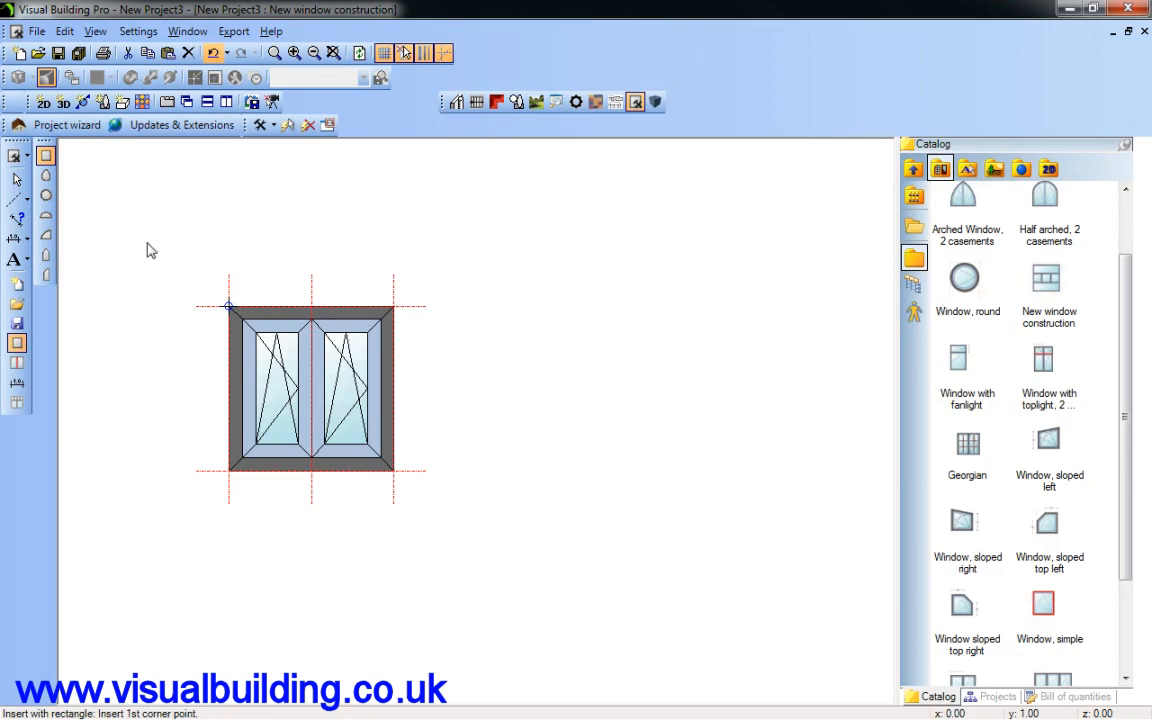
pyautogui.click(16, 179)
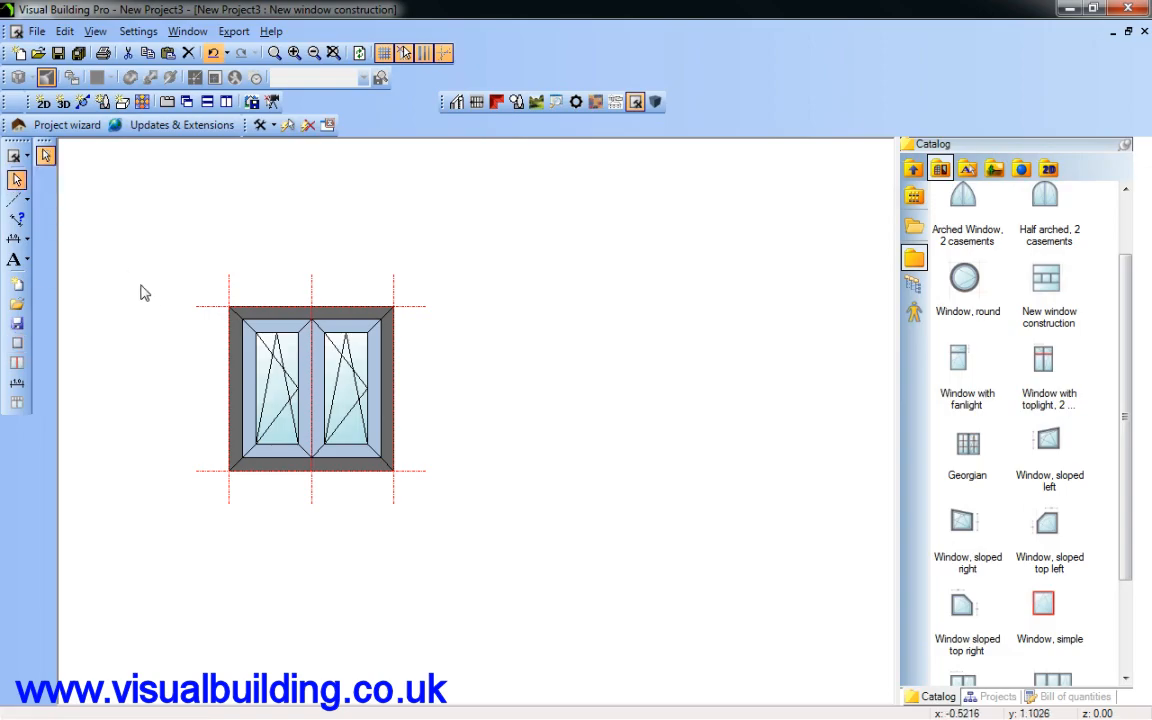
# - Rename the outer frame surrounding the two casements
pyautogui.click(252, 322)
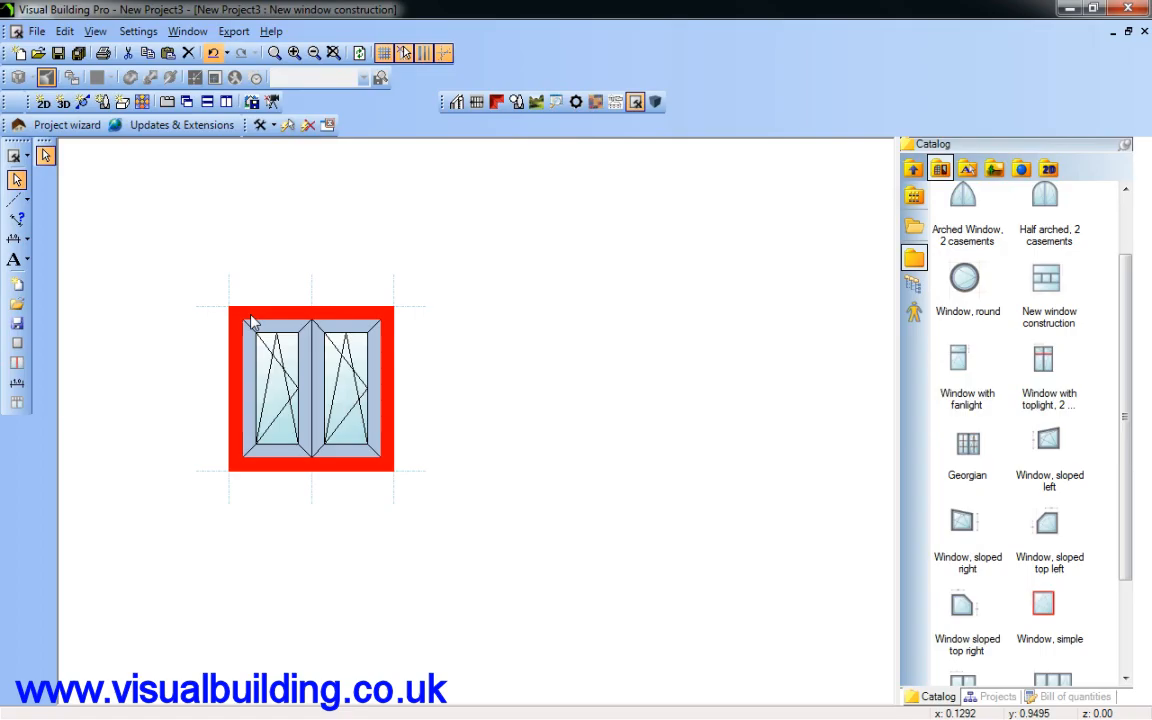
pyautogui.doubleClick(252, 322)
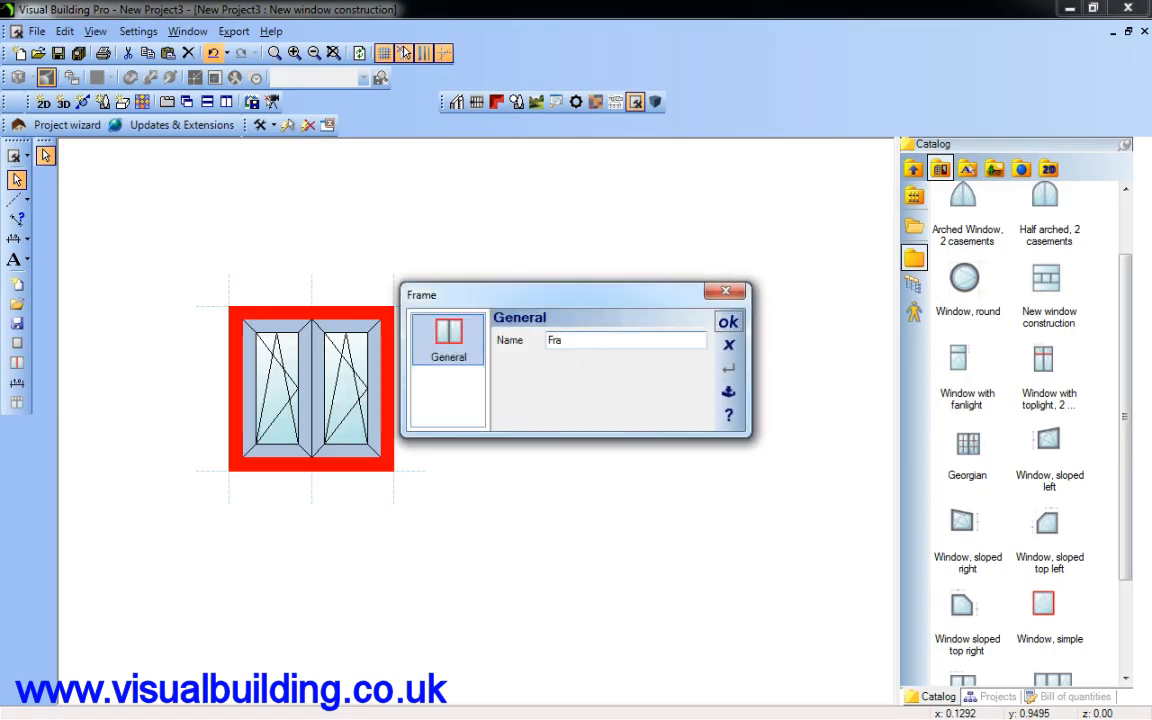
pyautogui.click(728, 322)
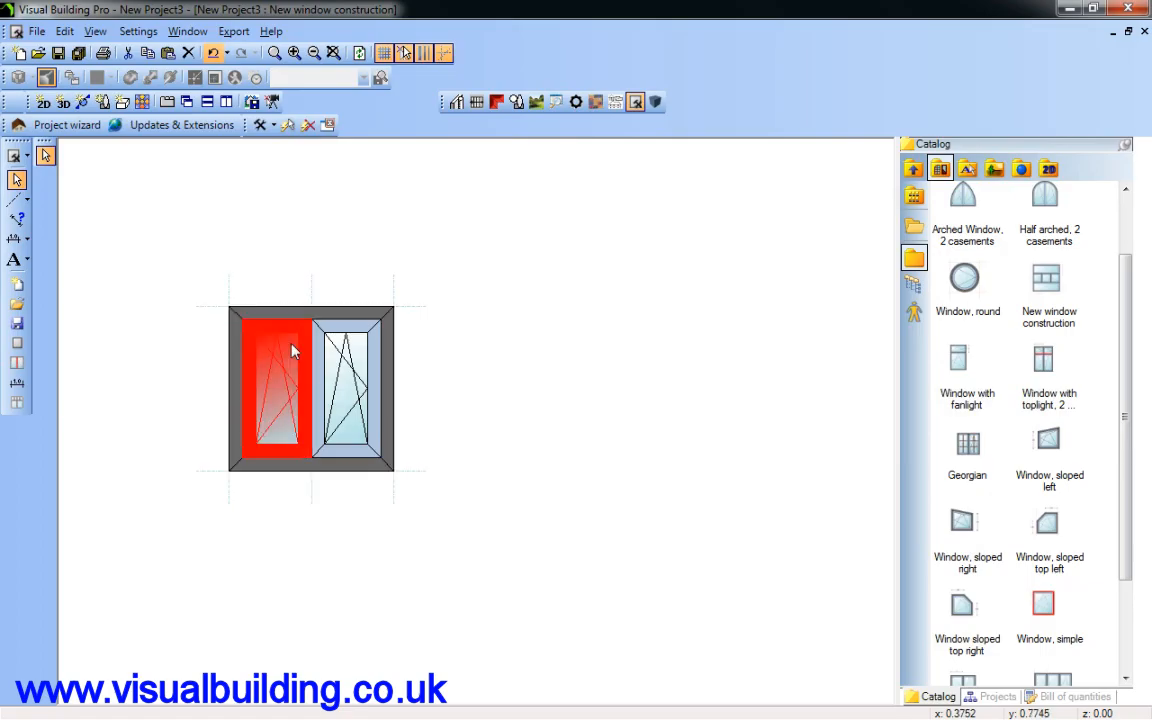
# - Rename the left casement to identify it as the left one
pyautogui.doubleClick(292, 350)
pyautogui.moveTo(622, 294); pyautogui.dragTo(545, 295)
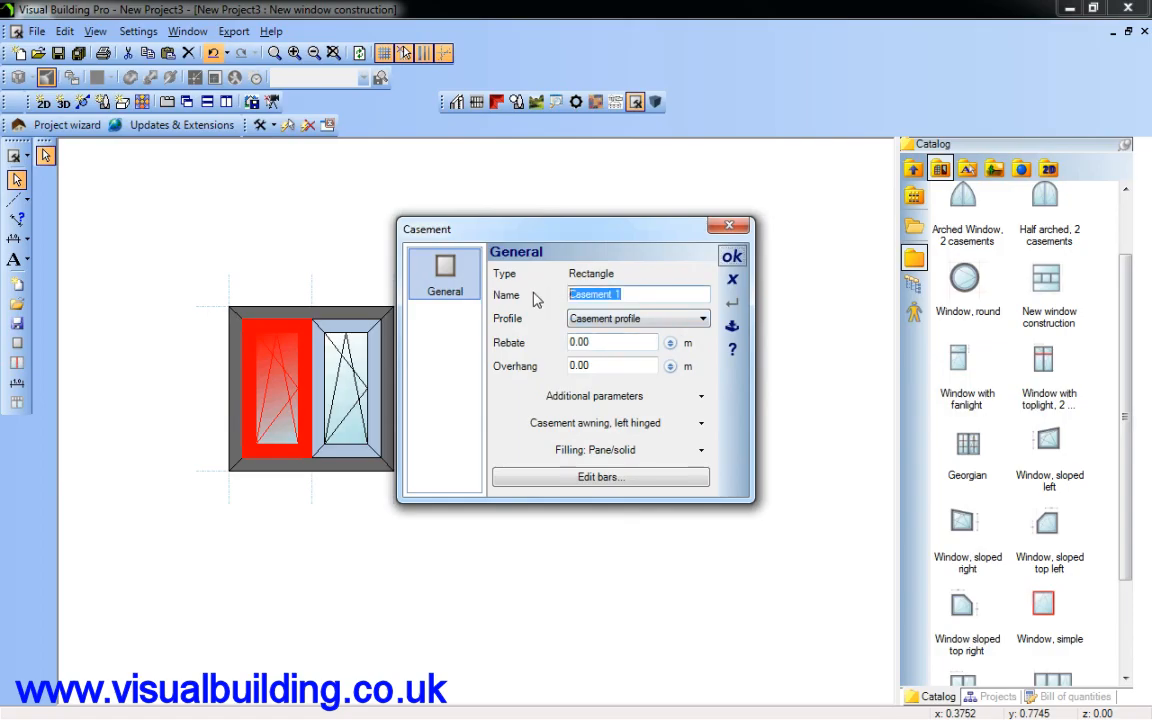
pyautogui.press('Left')
pyautogui.click(731, 256)
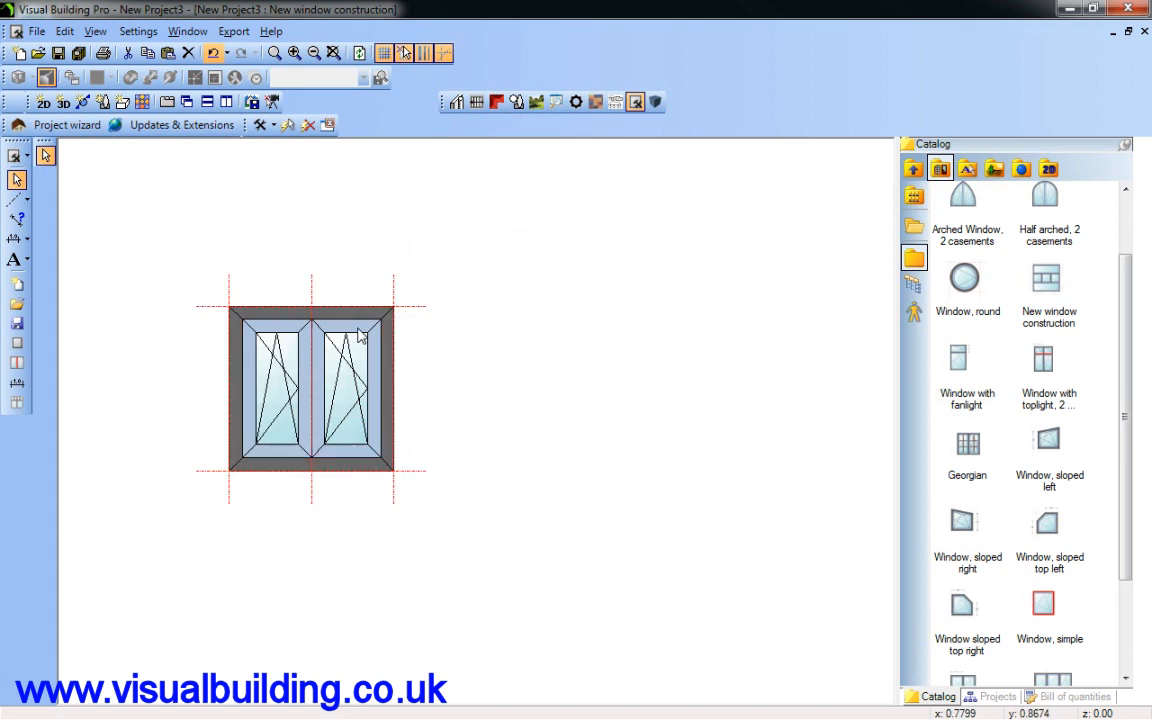
# - Rename the right casement as "Casement Right" and deselect it
pyautogui.doubleClick(352, 355)
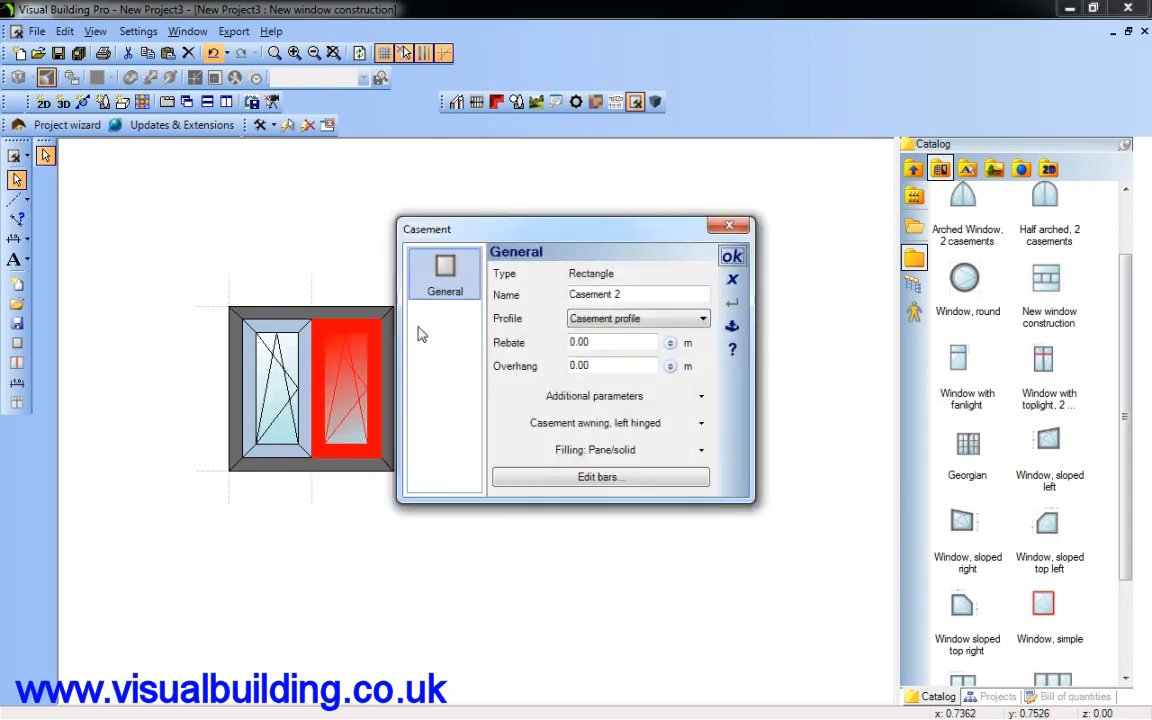
pyautogui.moveTo(640, 294)
pyautogui.mouseDown()
pyautogui.moveTo(572, 294)
pyautogui.moveTo(617, 293)
pyautogui.mouseUp()
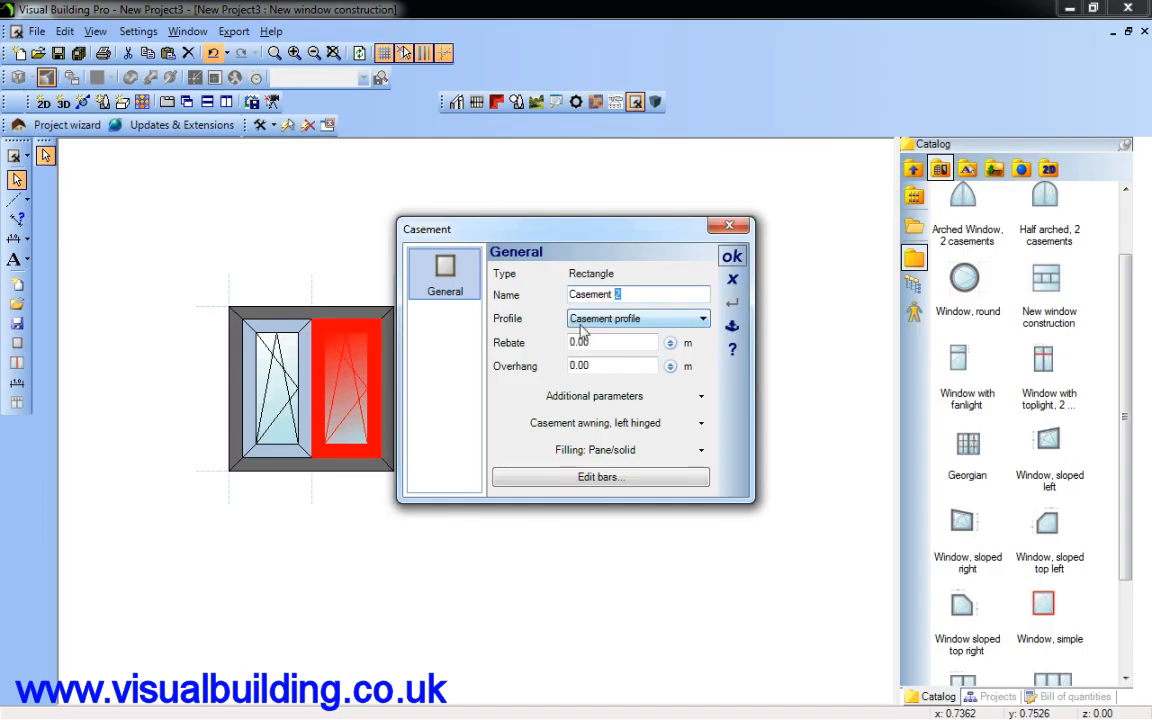
pyautogui.press('BackSpace')
pyautogui.write('Right')
pyautogui.click(732, 257)
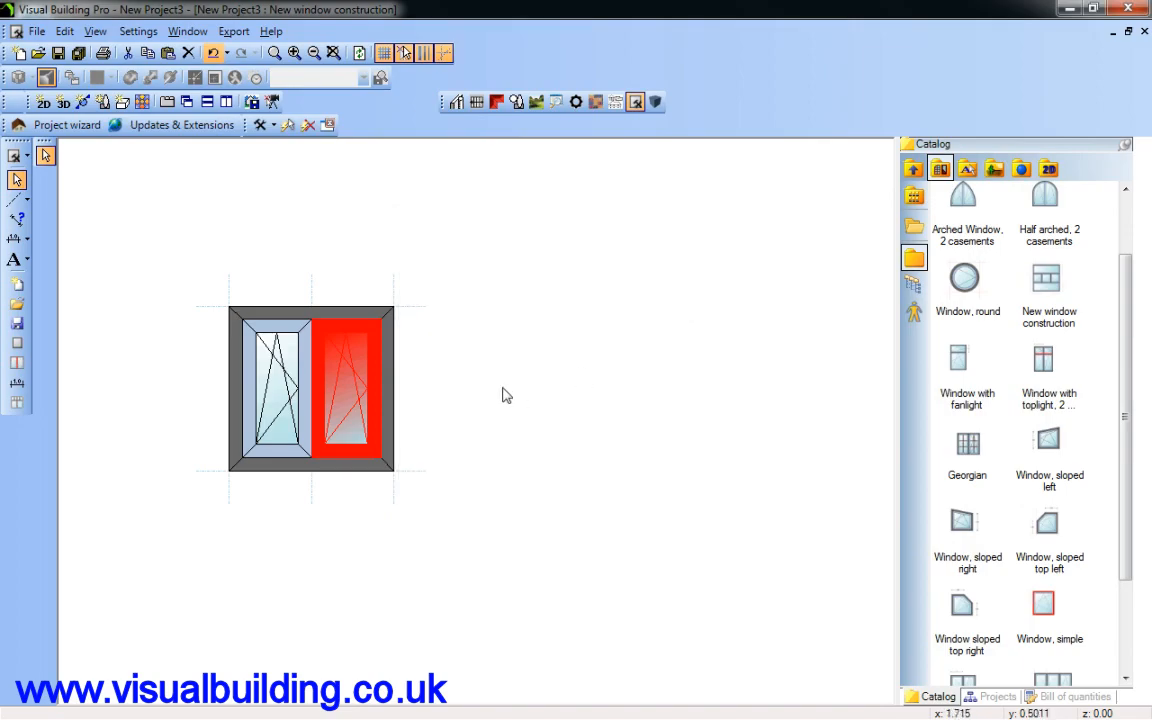
pyautogui.click(297, 338)
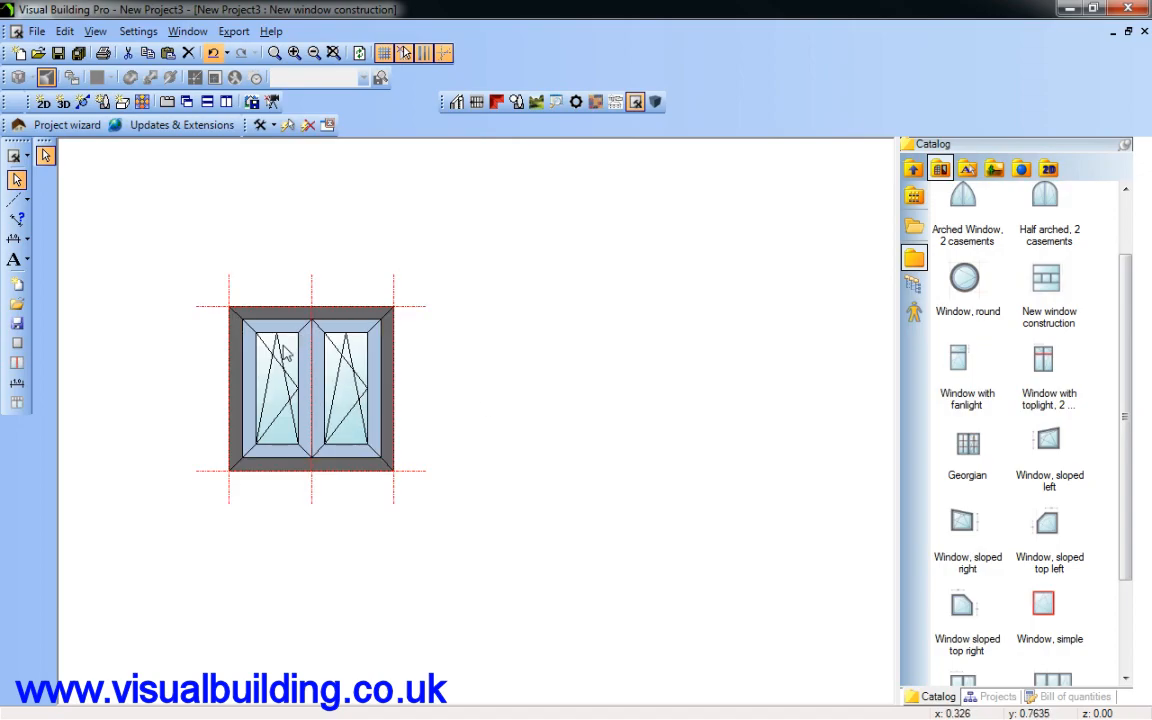
# - Change the left casement's type to Fixed in its properties and apply the change
pyautogui.rightClick(285, 345)
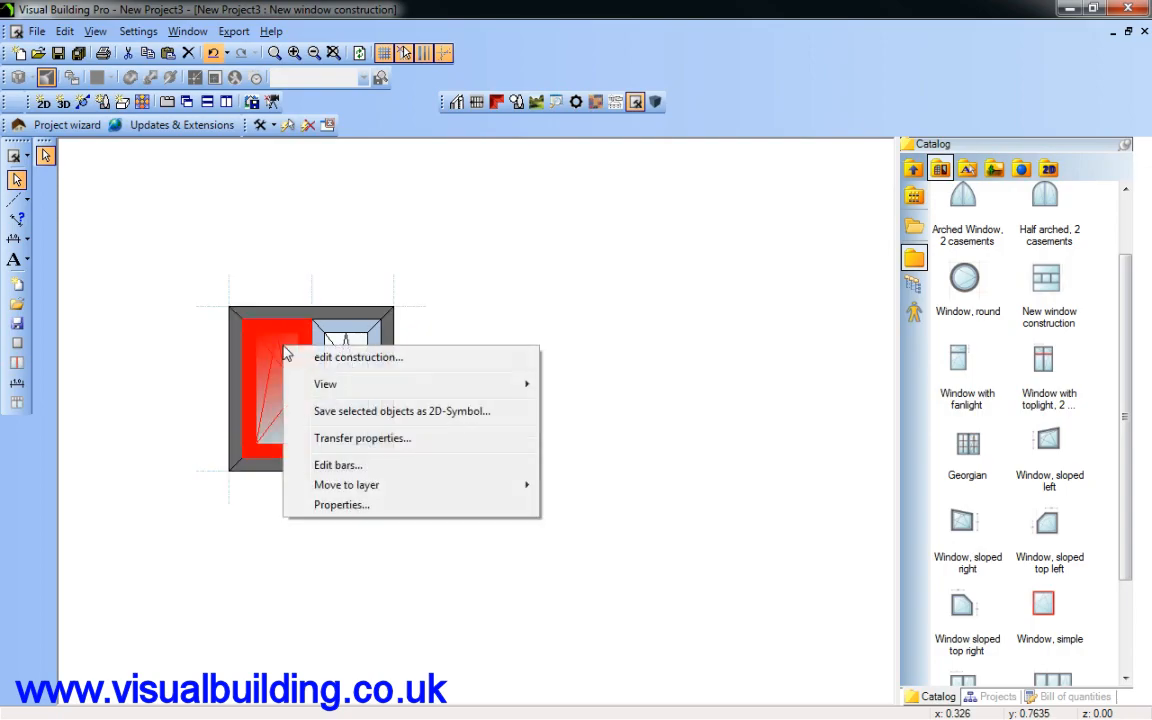
pyautogui.click(346, 504)
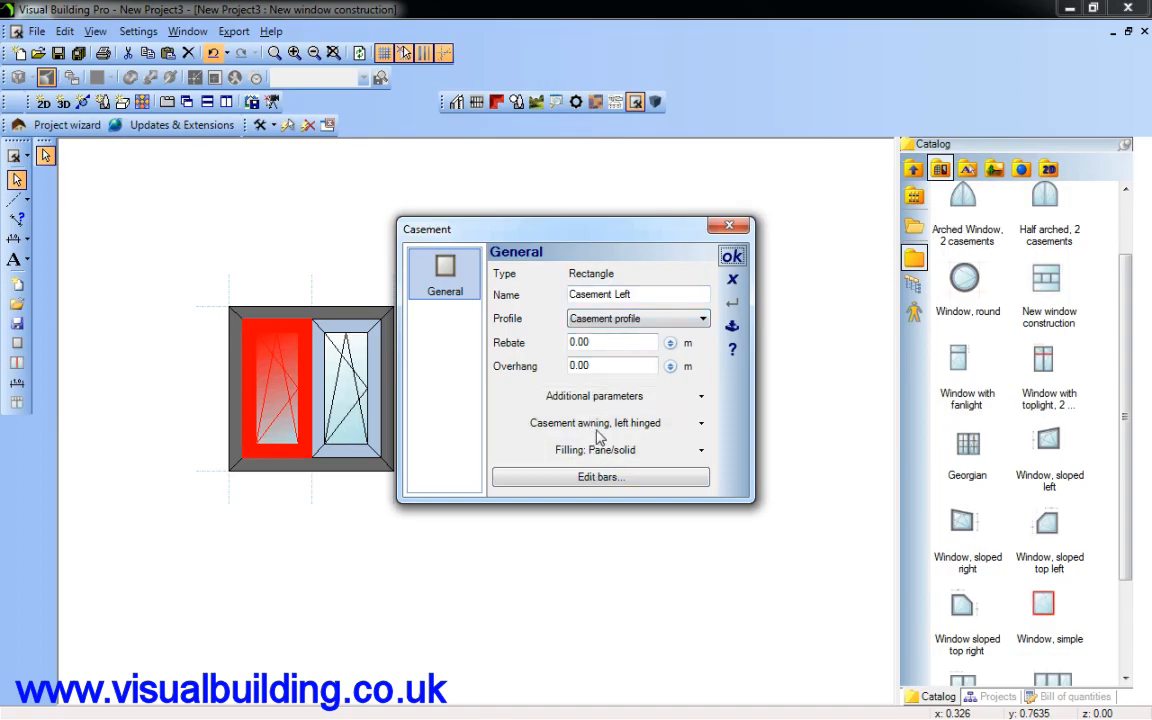
pyautogui.click(701, 397)
pyautogui.click(706, 411)
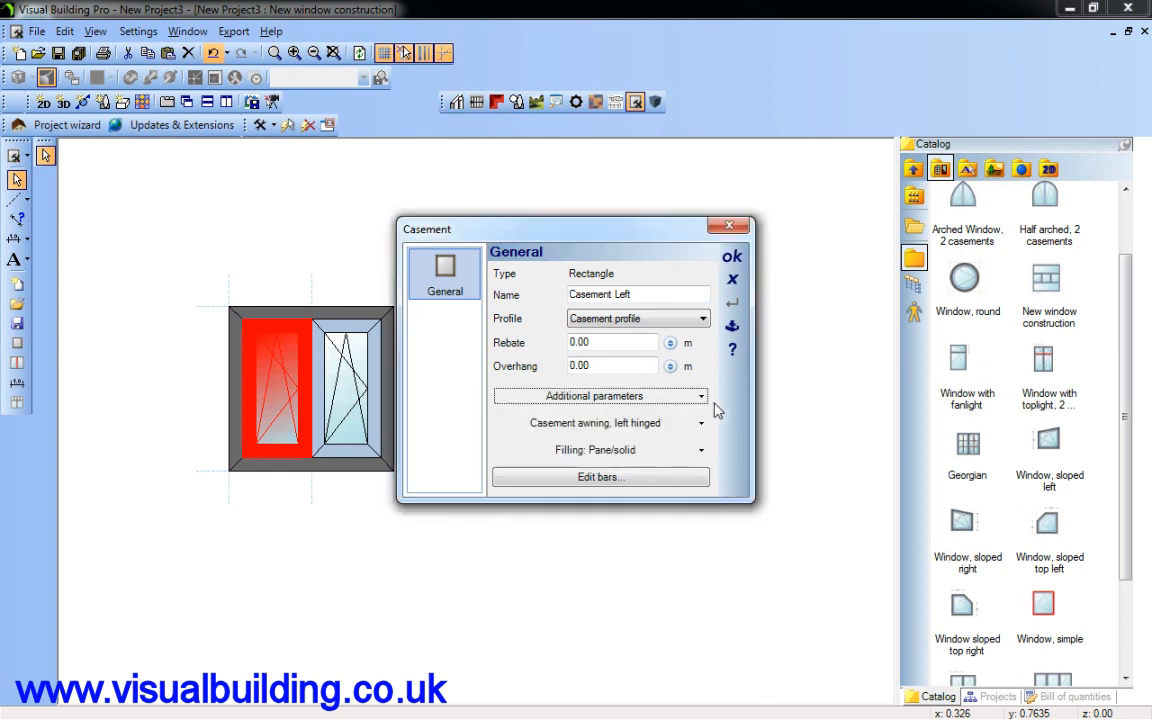
pyautogui.click(704, 425)
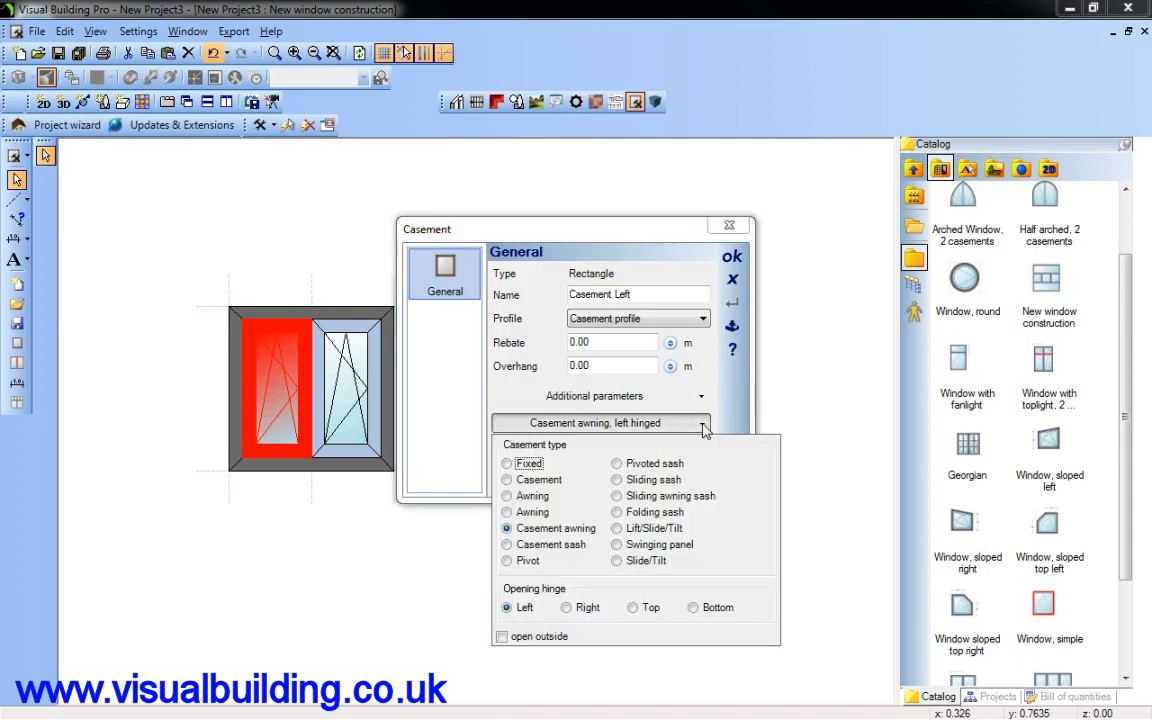
pyautogui.click(512, 465)
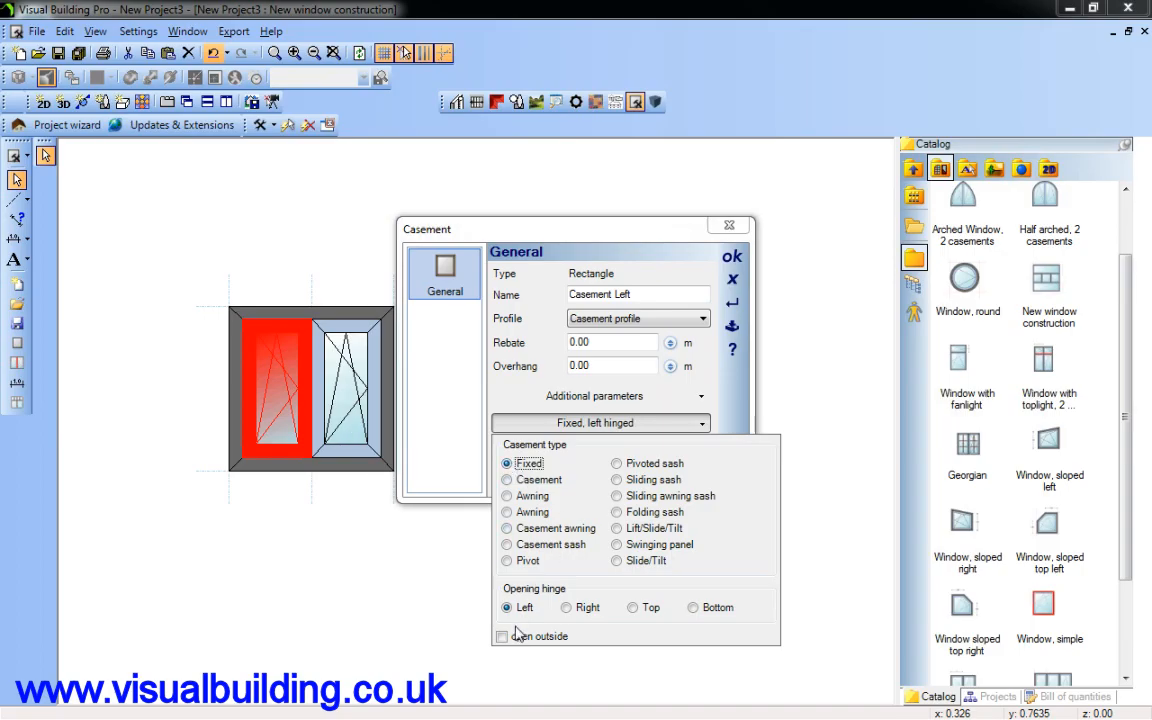
pyautogui.click(663, 250)
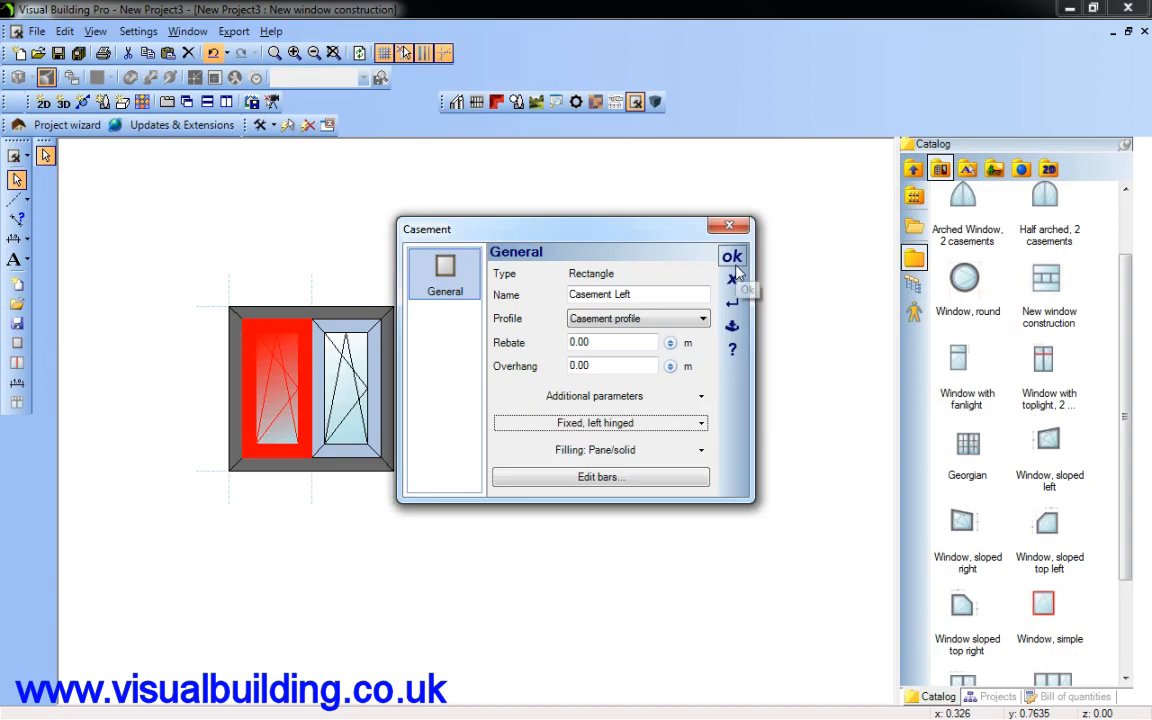
pyautogui.click(733, 262)
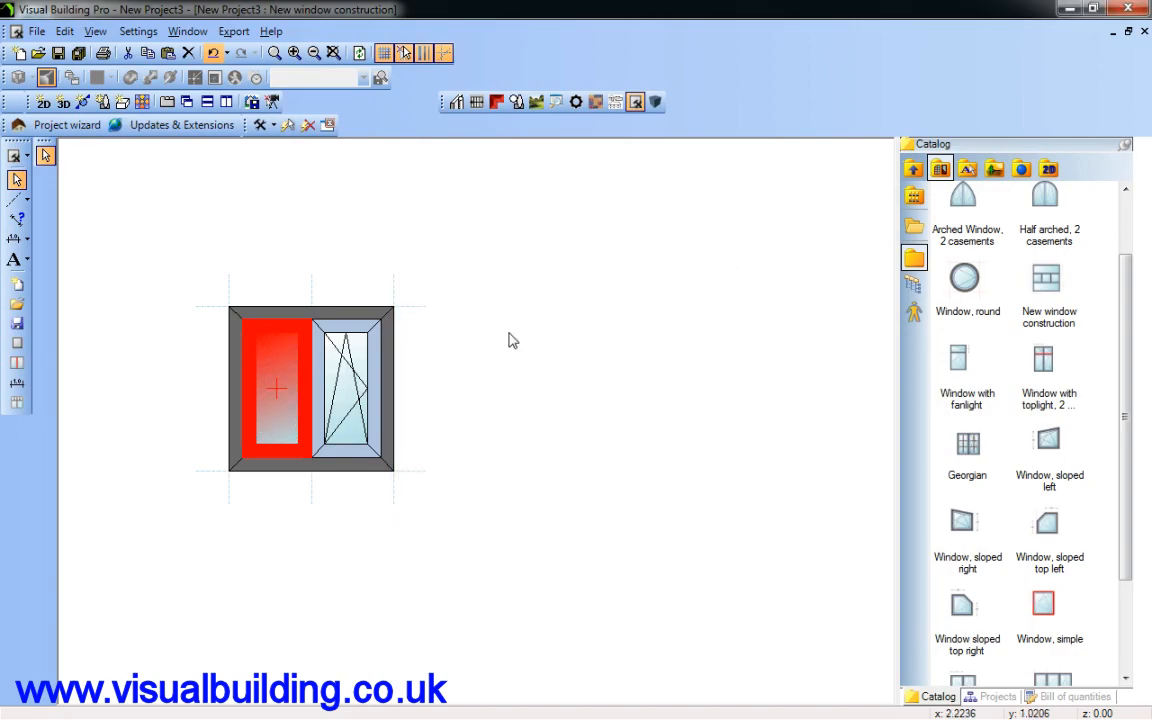
# - Set the right casement to the Casement type, hinged on the right and opening outside, and deselect it
pyautogui.doubleClick(362, 390)
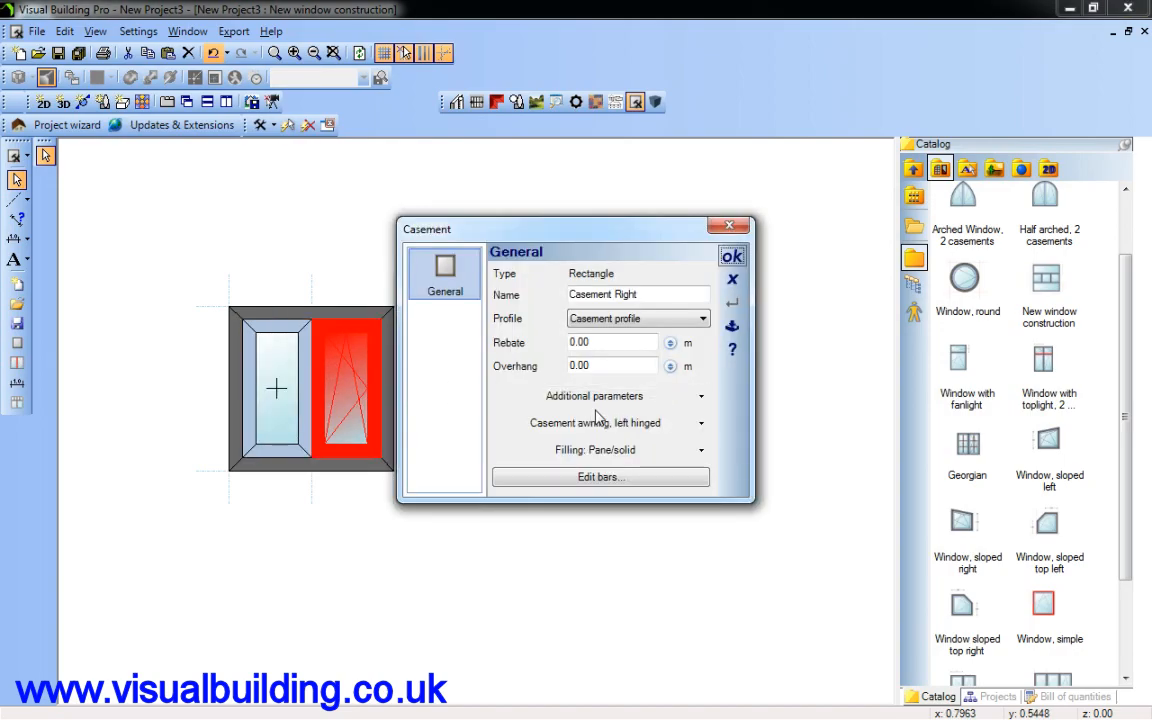
pyautogui.click(603, 423)
pyautogui.click(509, 481)
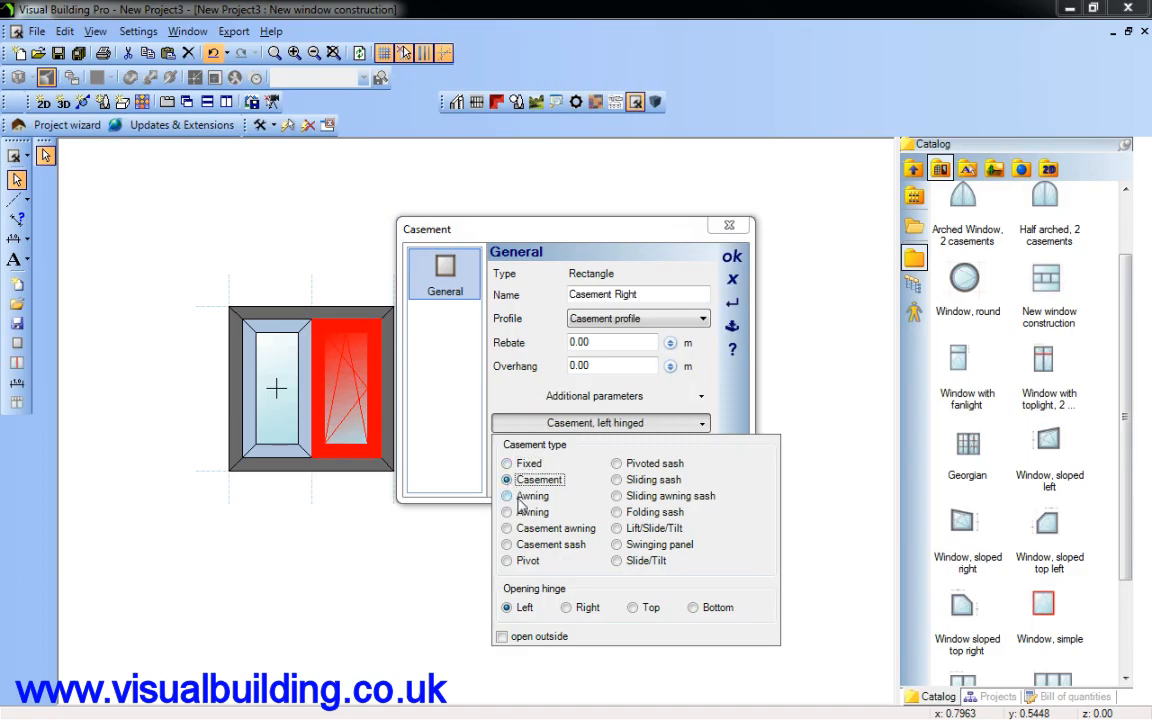
pyautogui.click(567, 608)
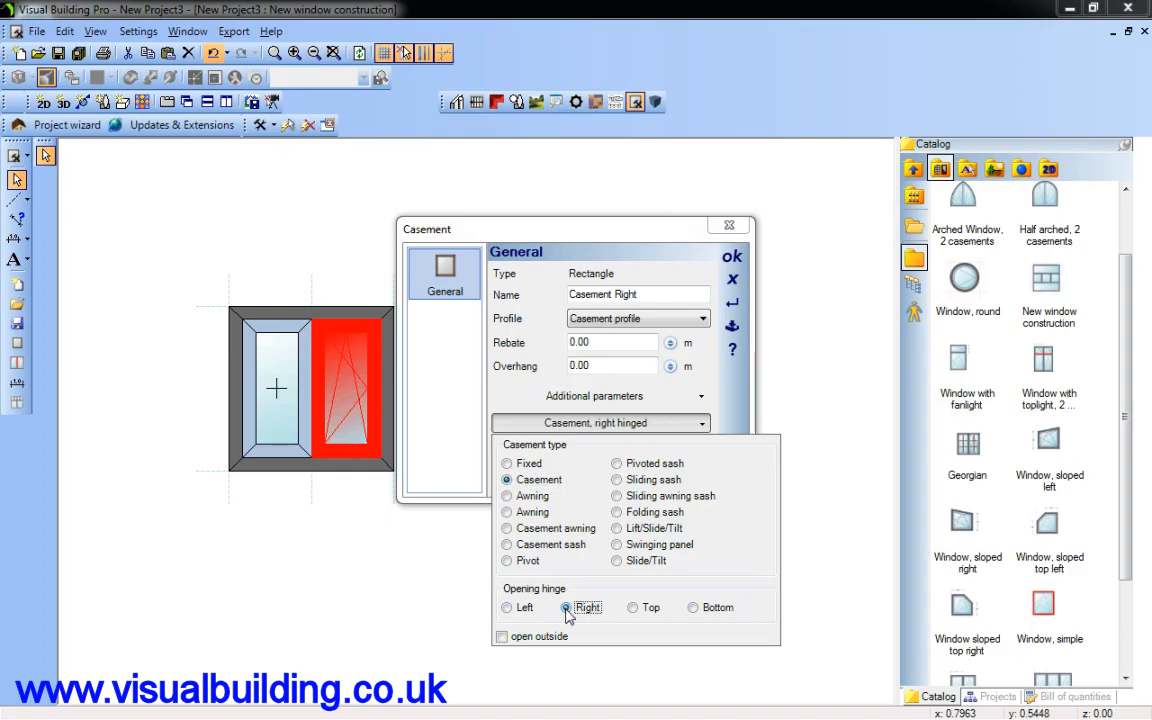
pyautogui.click(502, 637)
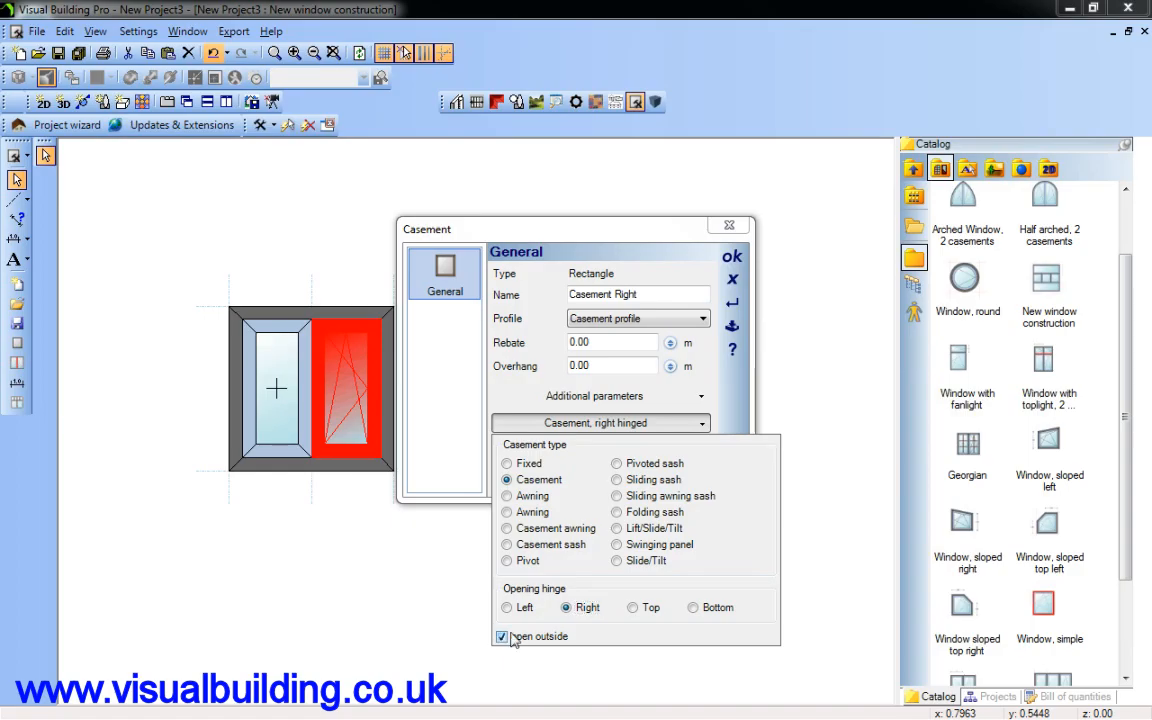
pyautogui.click(731, 258)
pyautogui.click(731, 260)
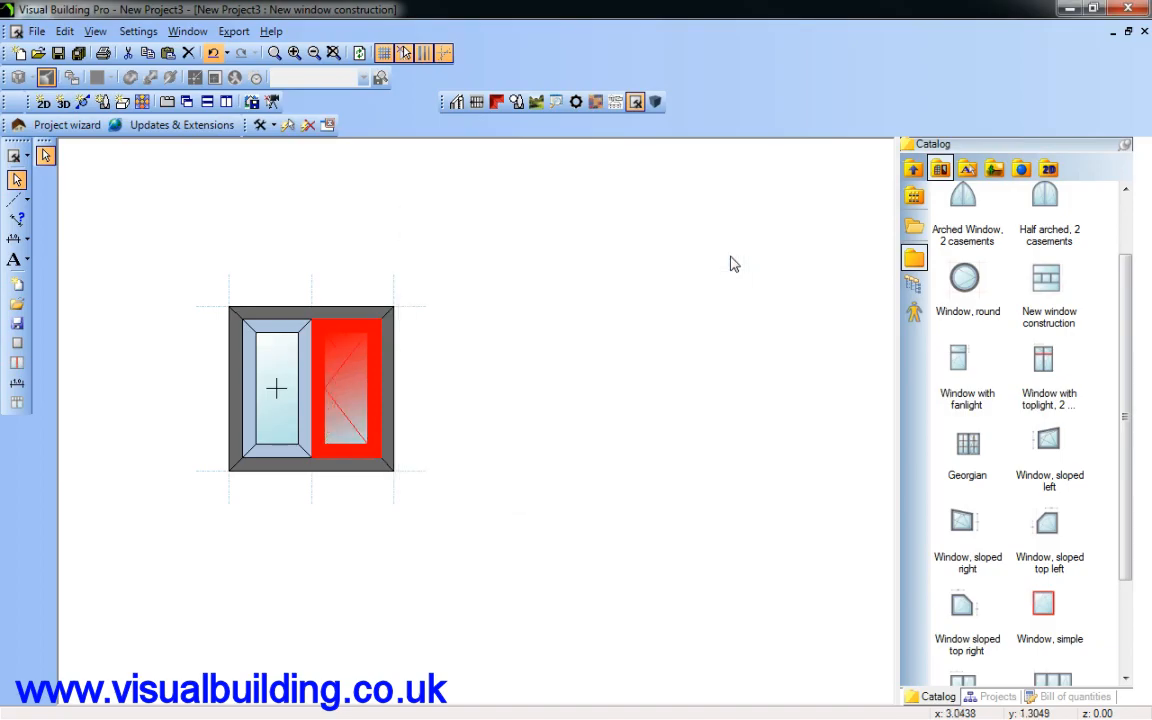
pyautogui.click(466, 392)
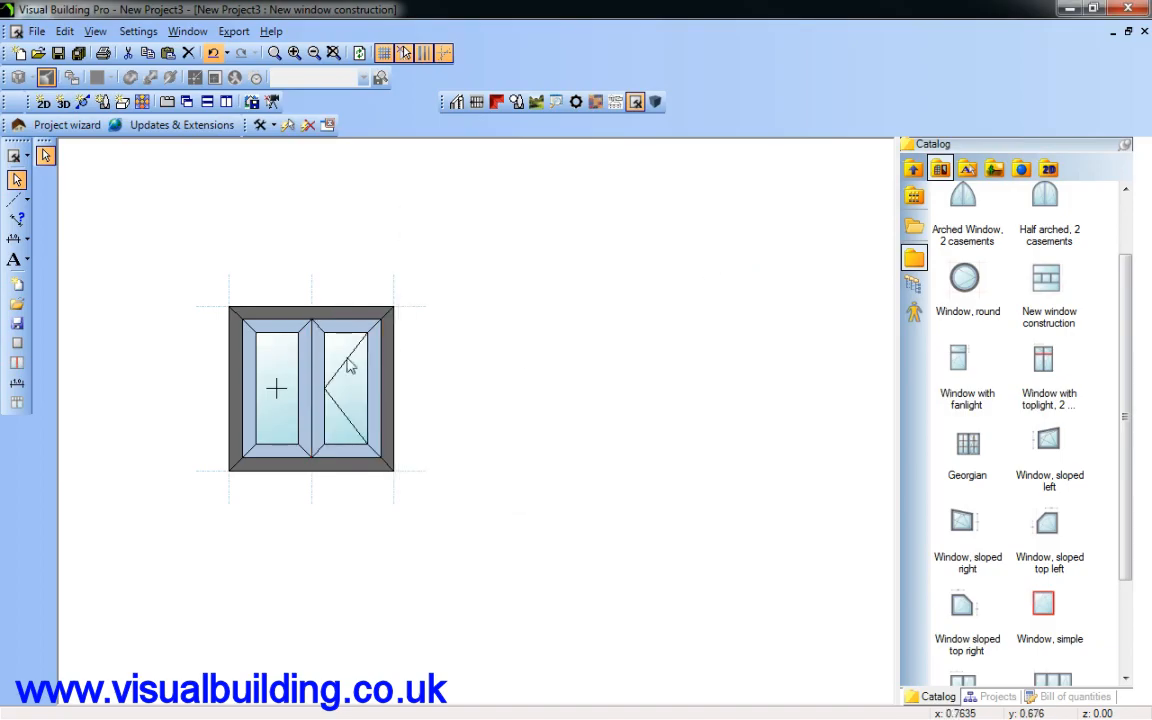
# - Open the construction properties through the left casement and rename the window construction as "Georgian 2"
pyautogui.click(276, 356)
pyautogui.rightClick(276, 356)
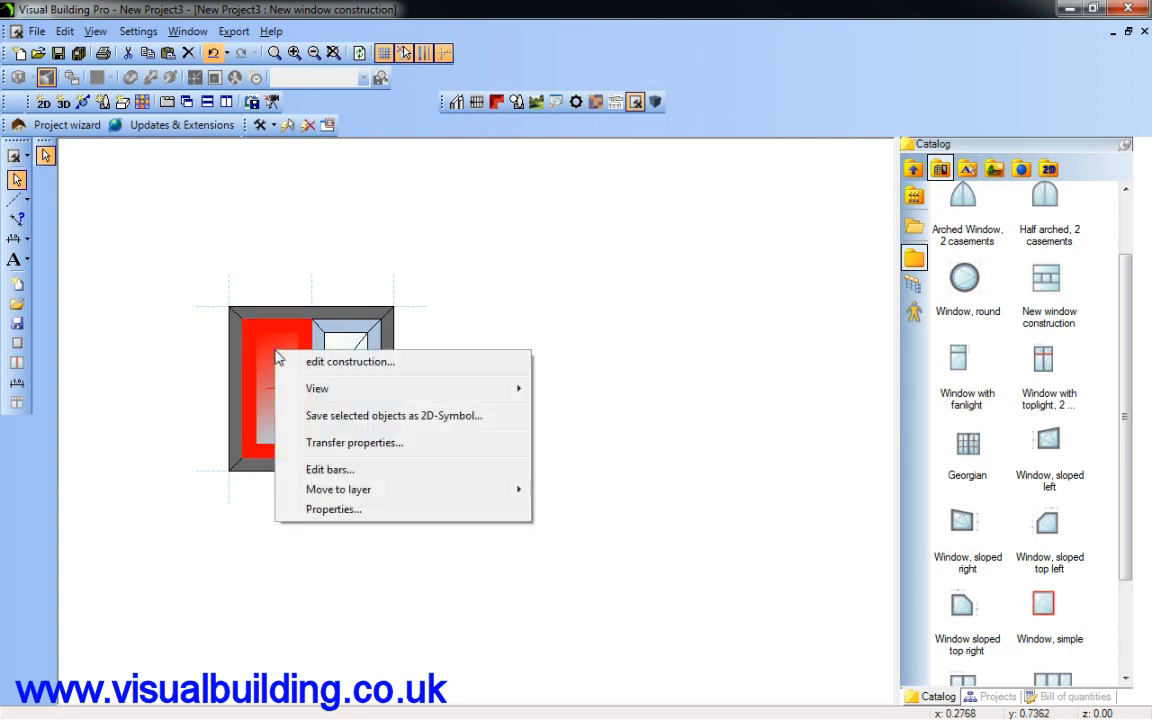
pyautogui.click(302, 362)
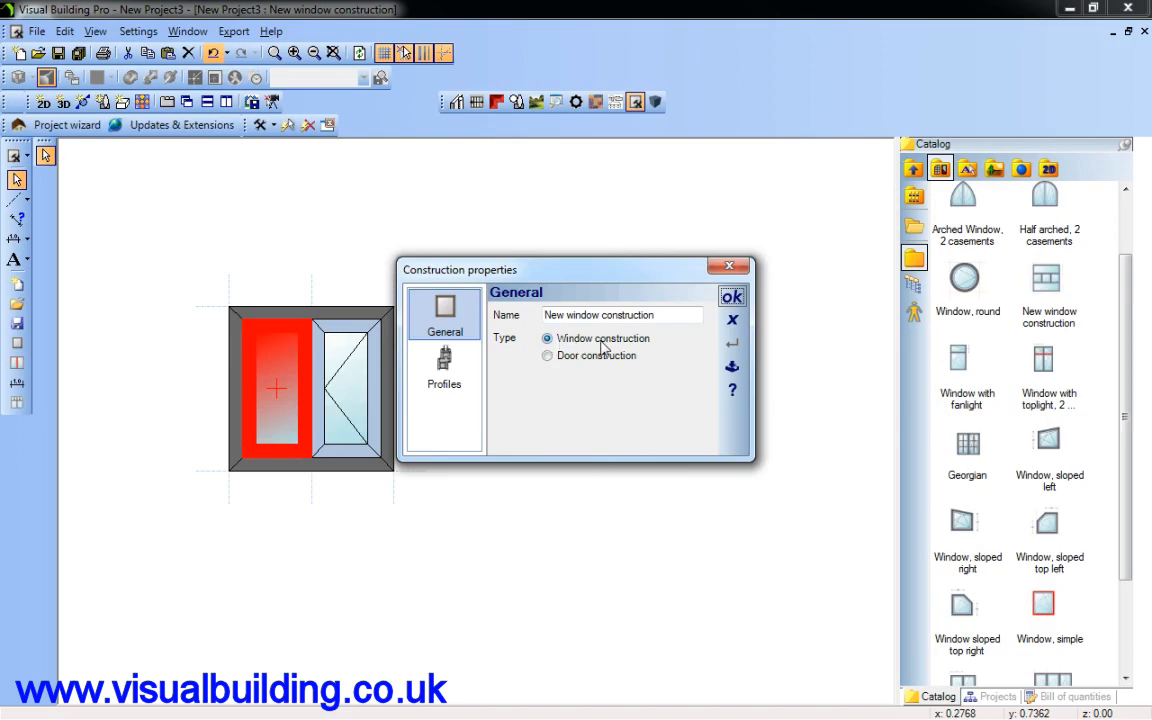
pyautogui.moveTo(668, 315); pyautogui.dragTo(530, 314)
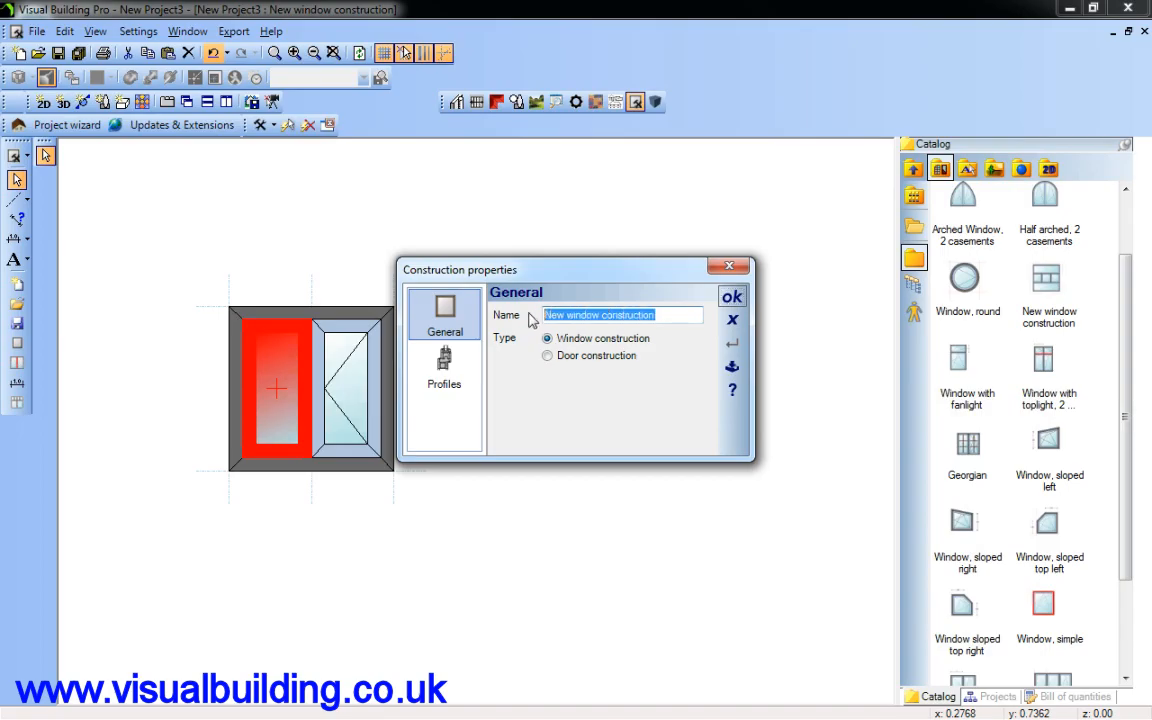
pyautogui.write('Georgian 2')
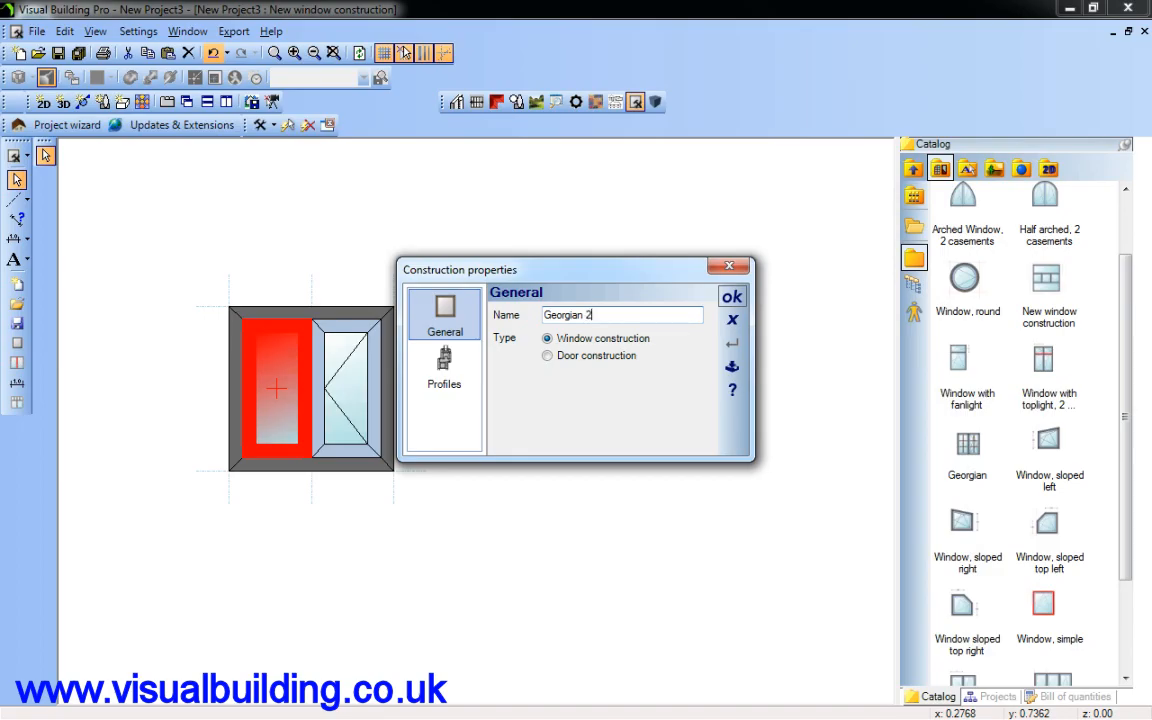
# - Set the frame profile's width to 0.03 m in the construction's profile settings, apply it and clear the selection
pyautogui.click(443, 378)
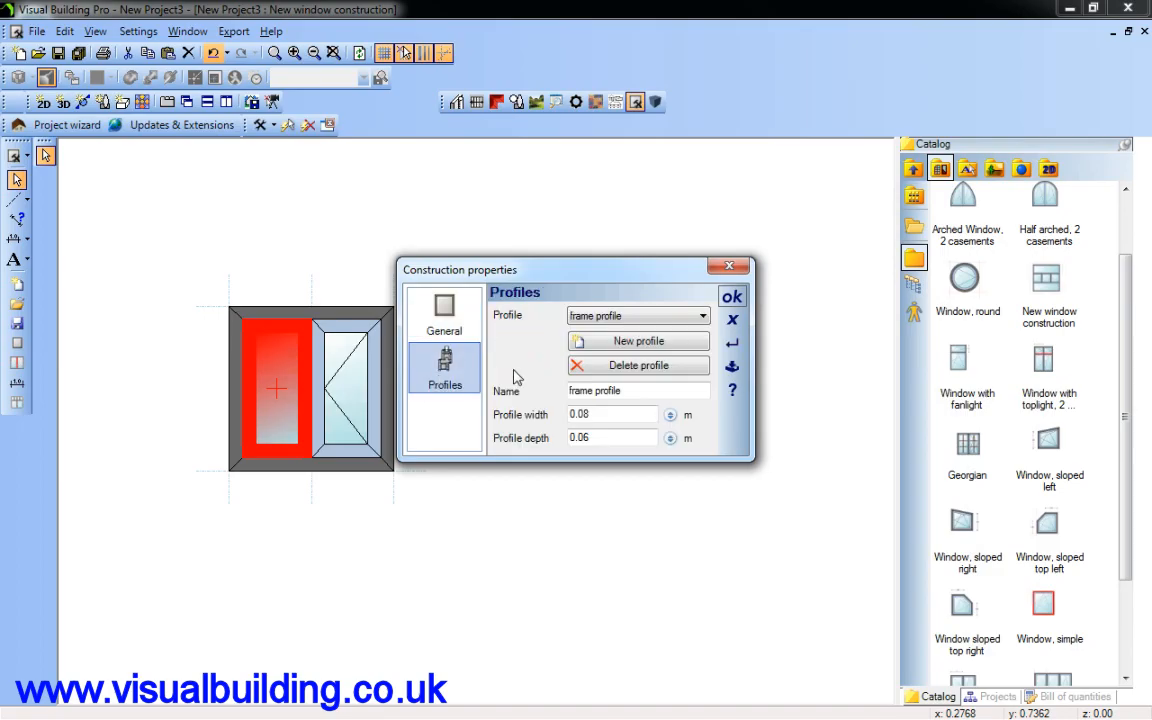
pyautogui.click(704, 317)
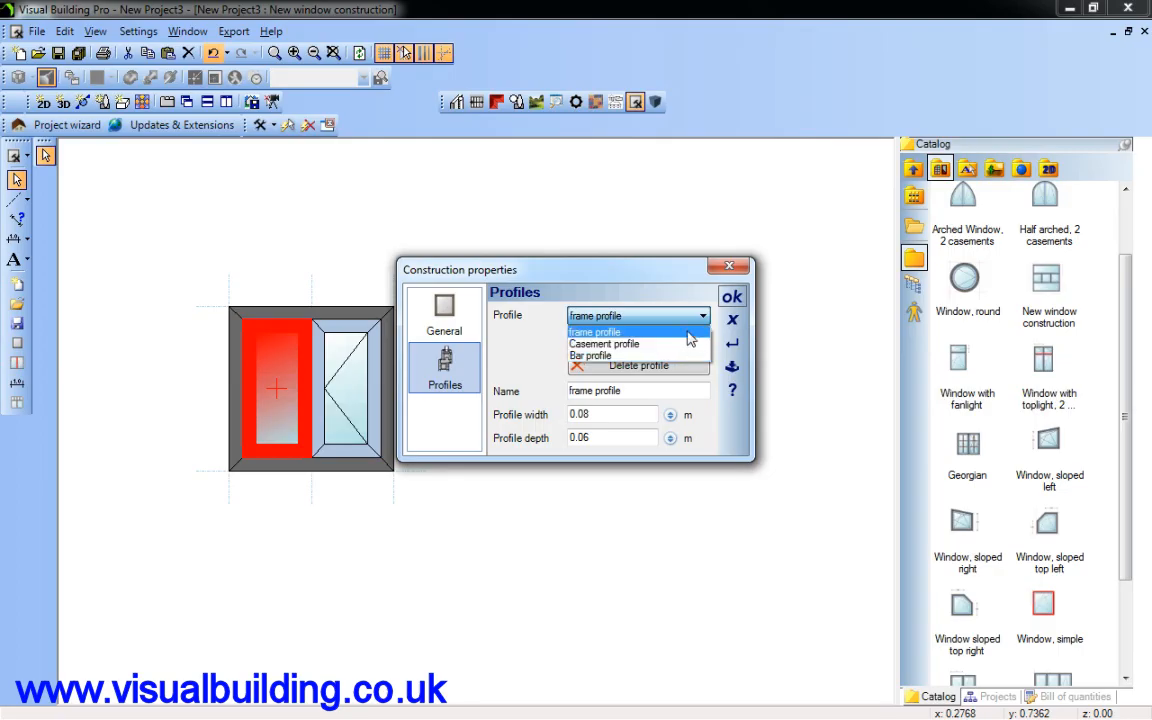
pyautogui.click(687, 273)
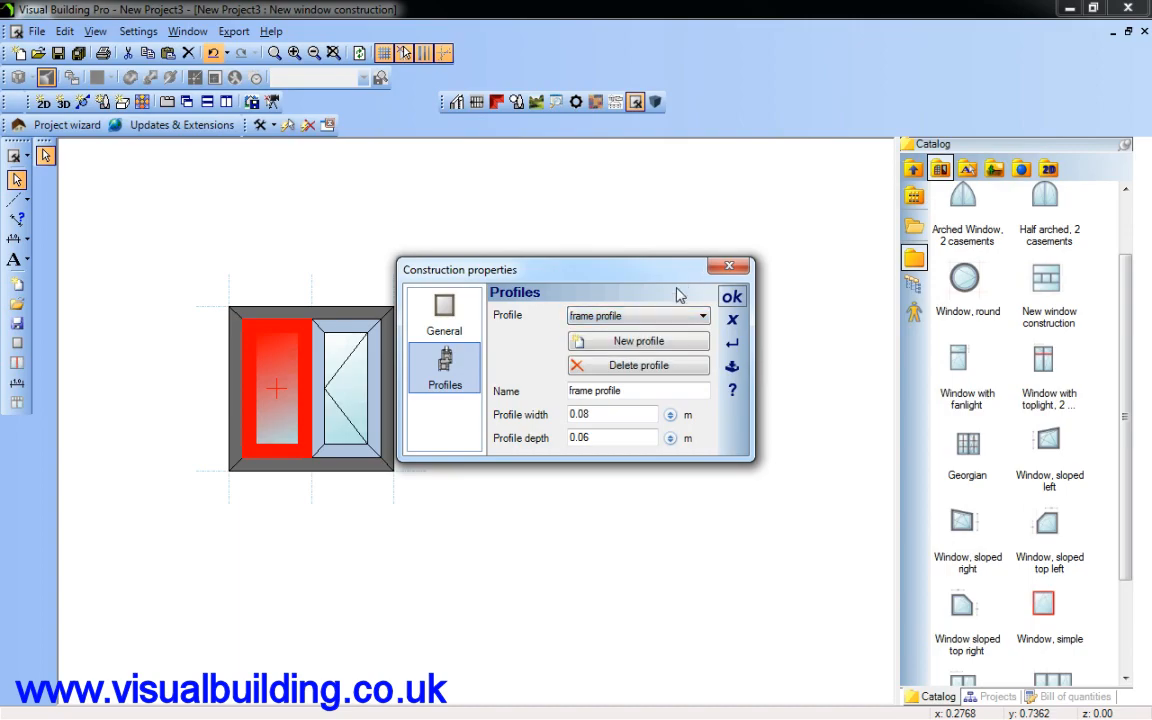
pyautogui.click(640, 317)
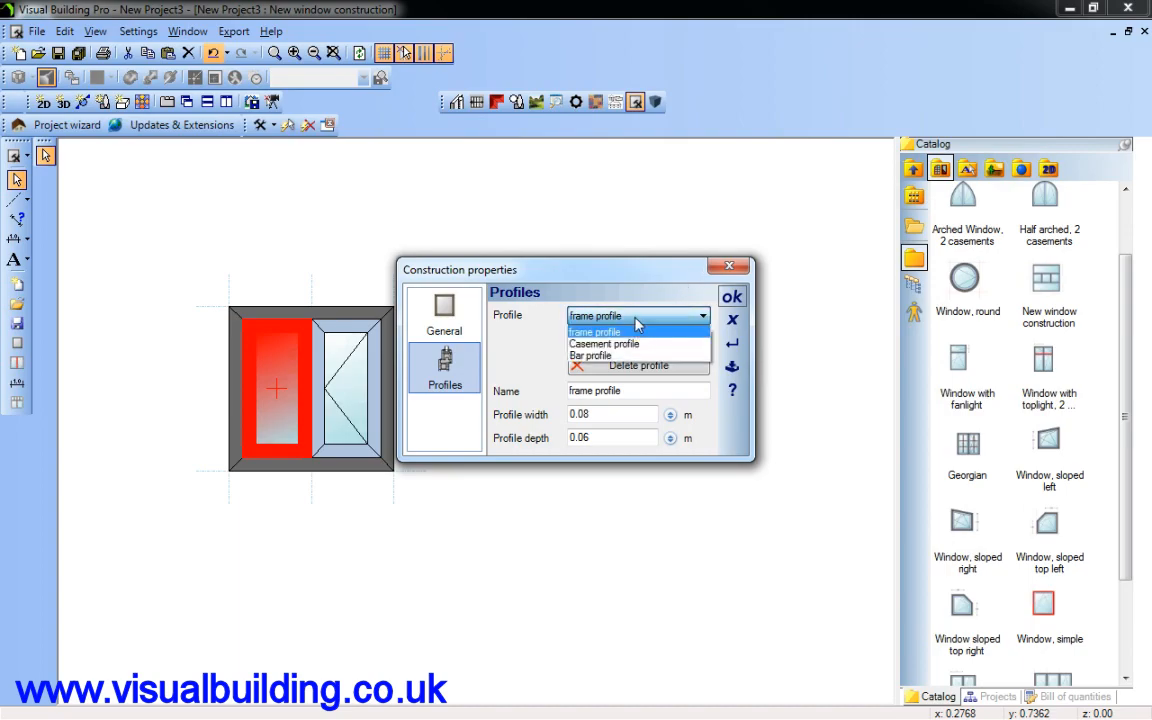
pyautogui.click(631, 334)
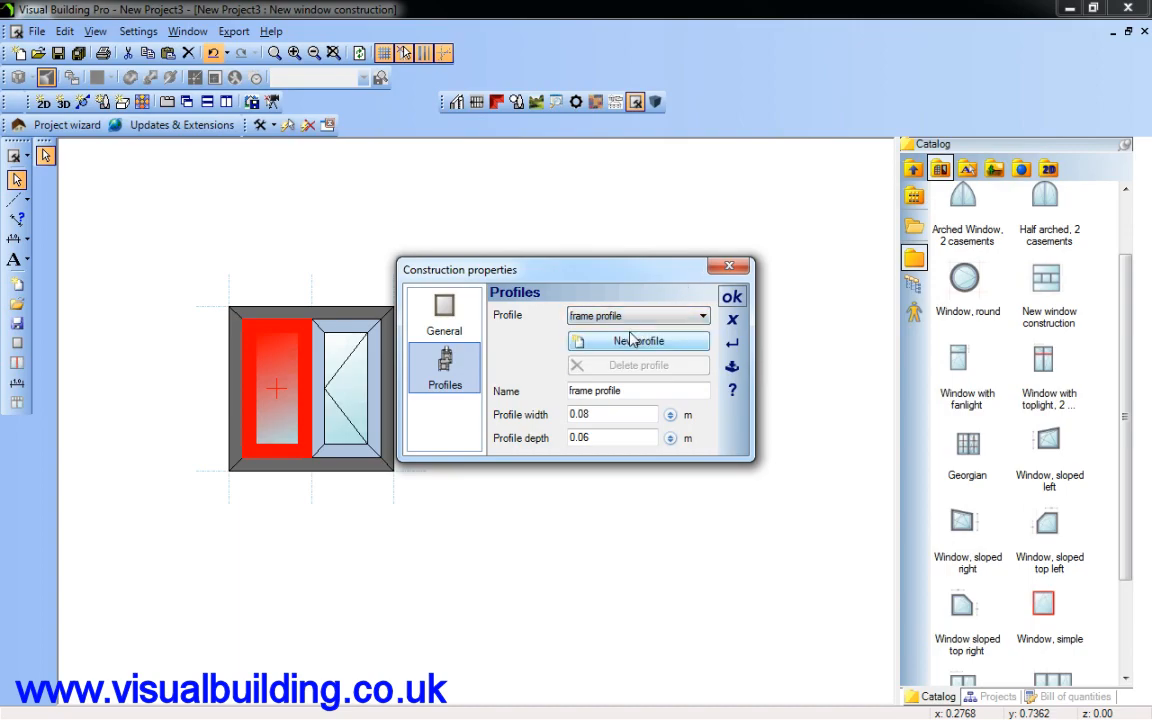
pyautogui.click(603, 413)
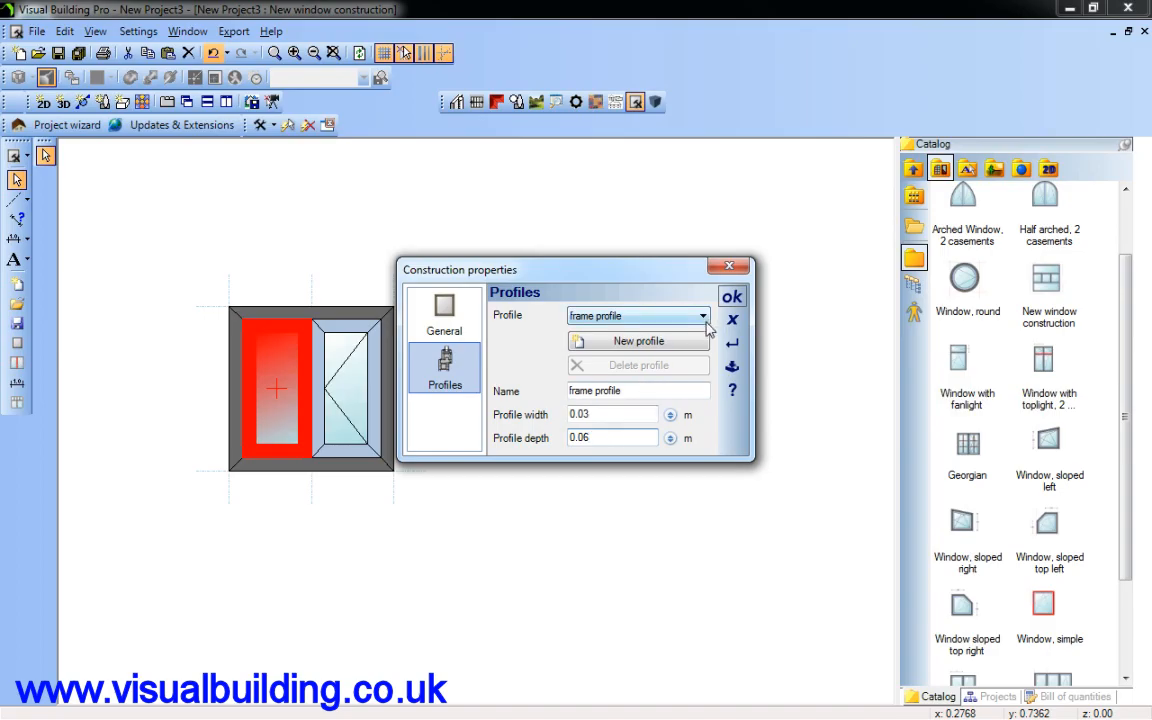
pyautogui.click(732, 300)
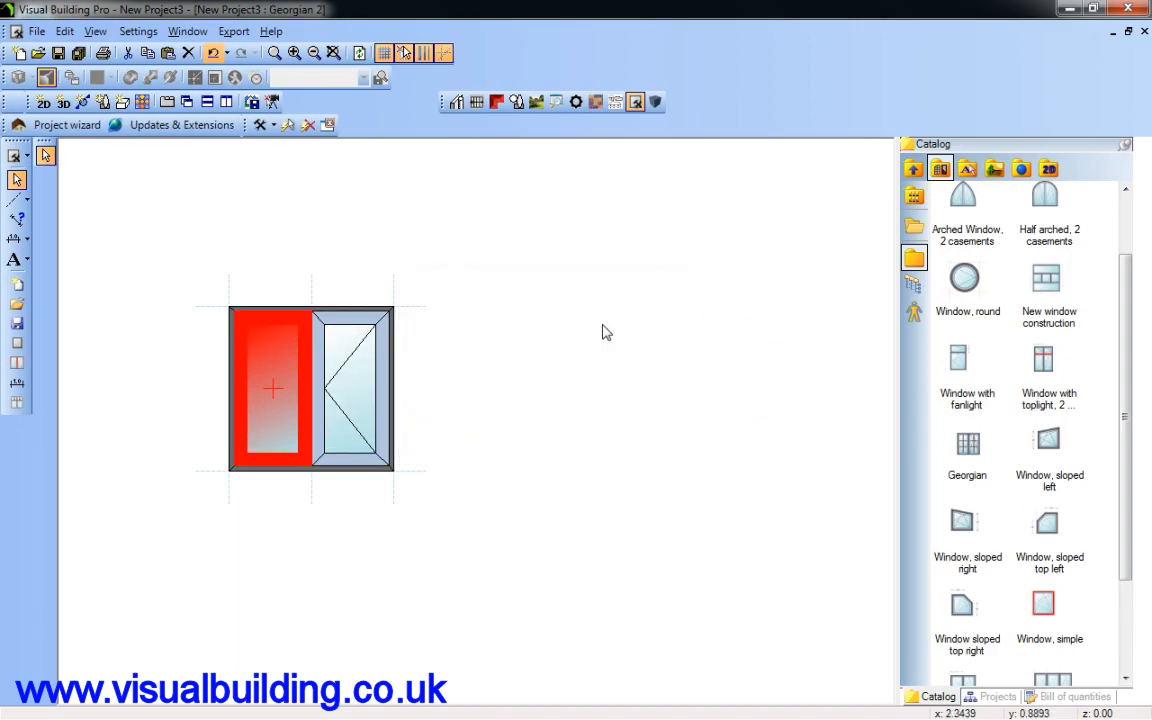
pyautogui.click(305, 340)
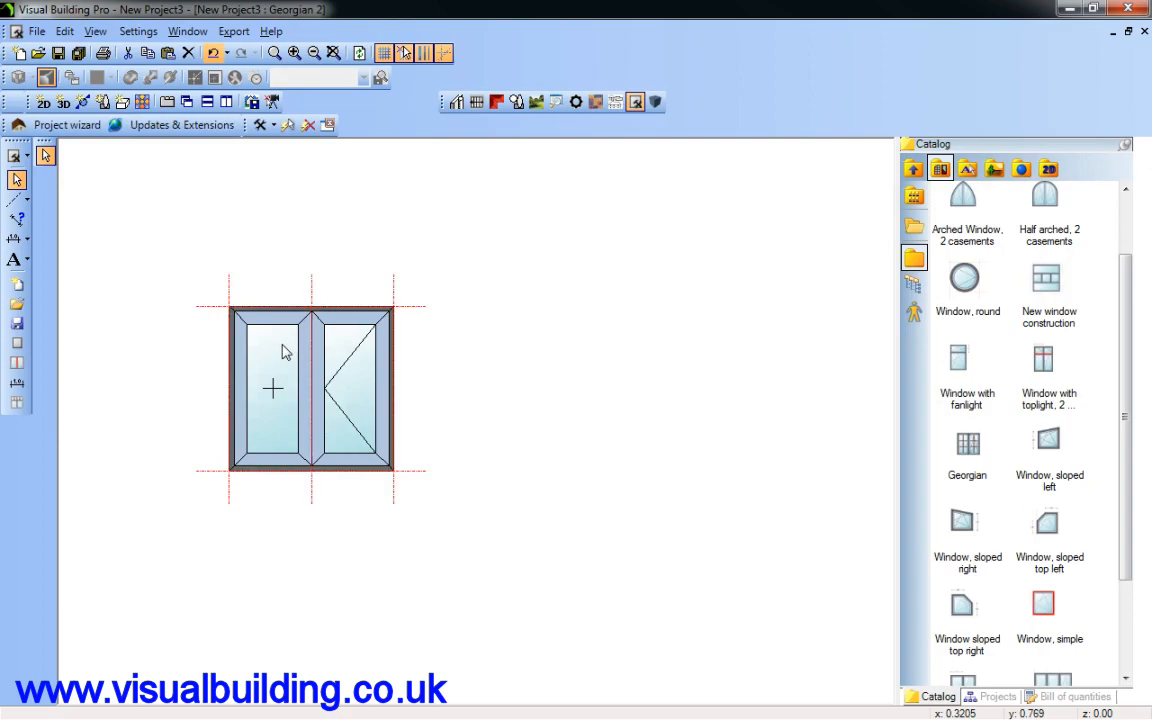
# - Set the casement profile's width and depth to 0.03 m in the construction properties, apply and clear the selection
pyautogui.click(283, 350)
pyautogui.rightClick(283, 347)
pyautogui.click(337, 357)
pyautogui.click(442, 368)
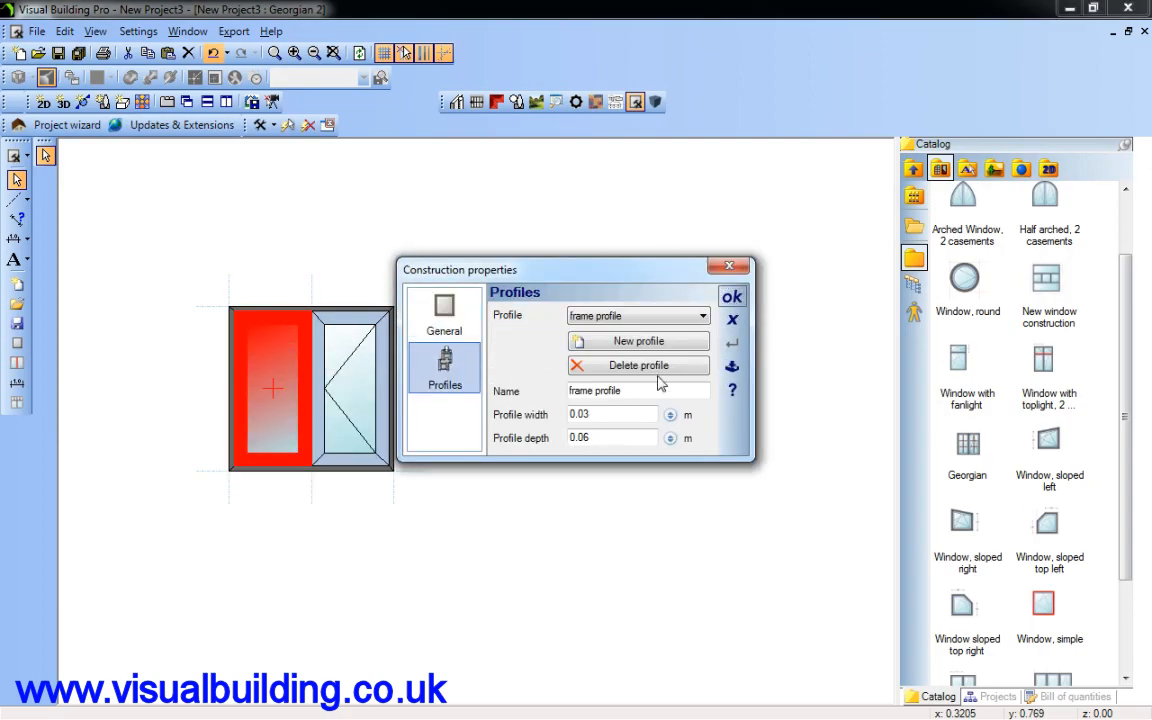
pyautogui.click(705, 318)
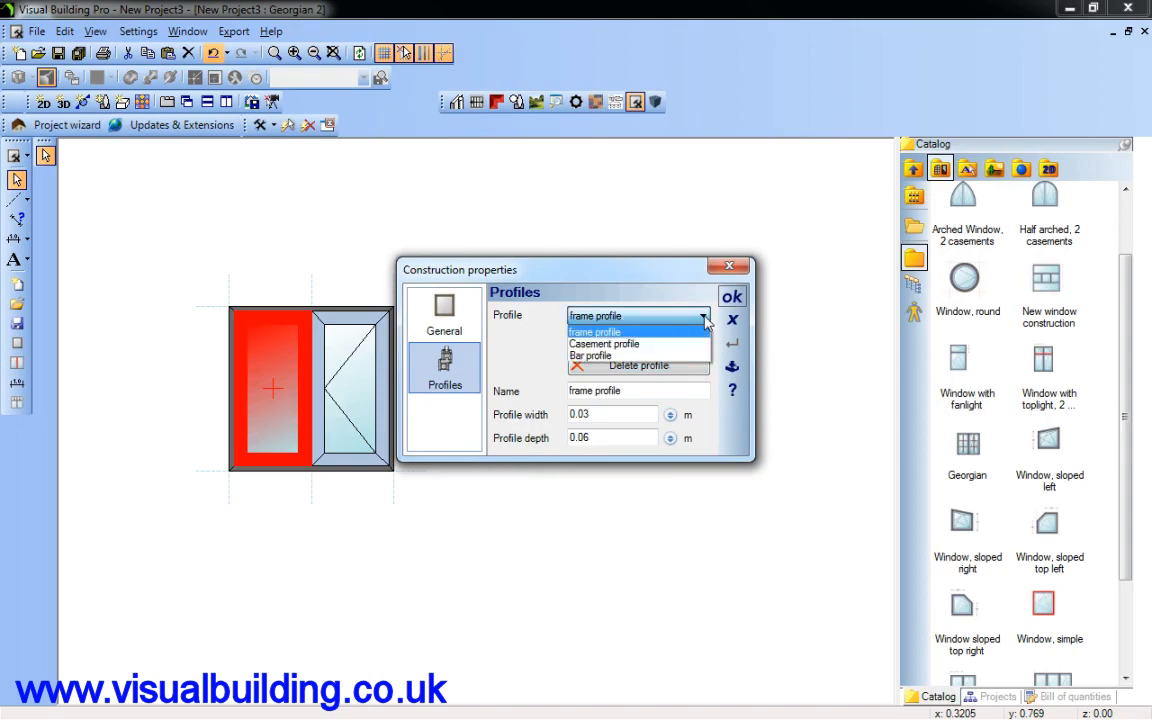
pyautogui.click(689, 342)
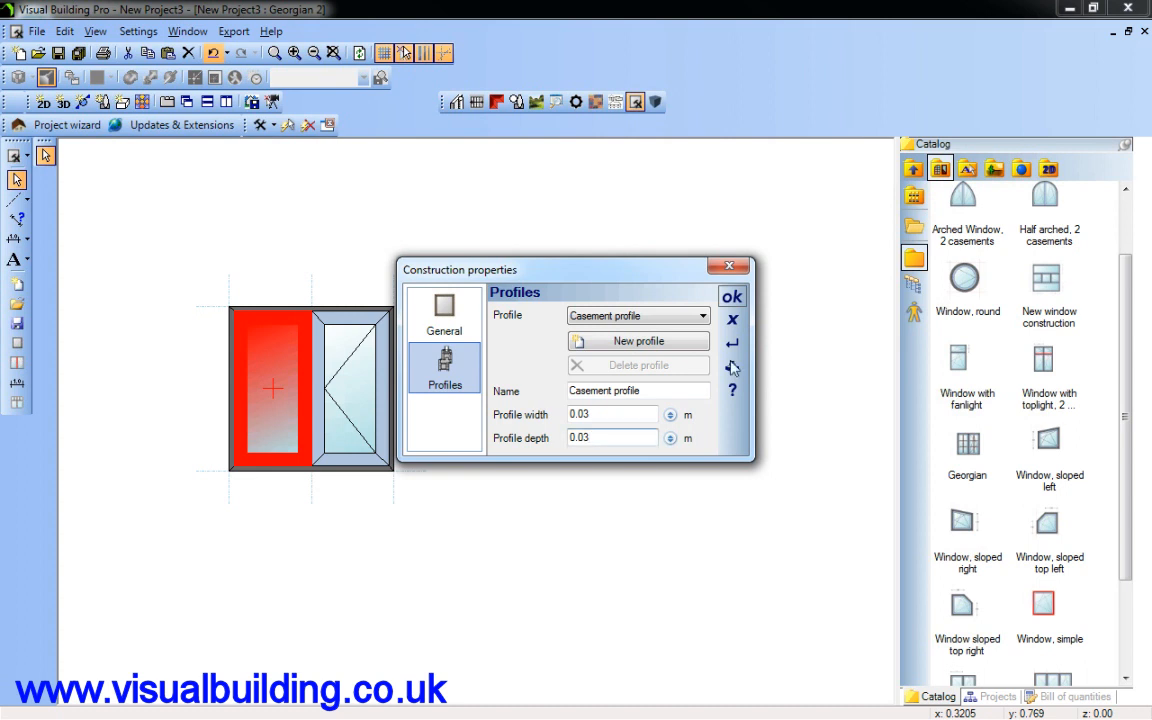
pyautogui.click(729, 297)
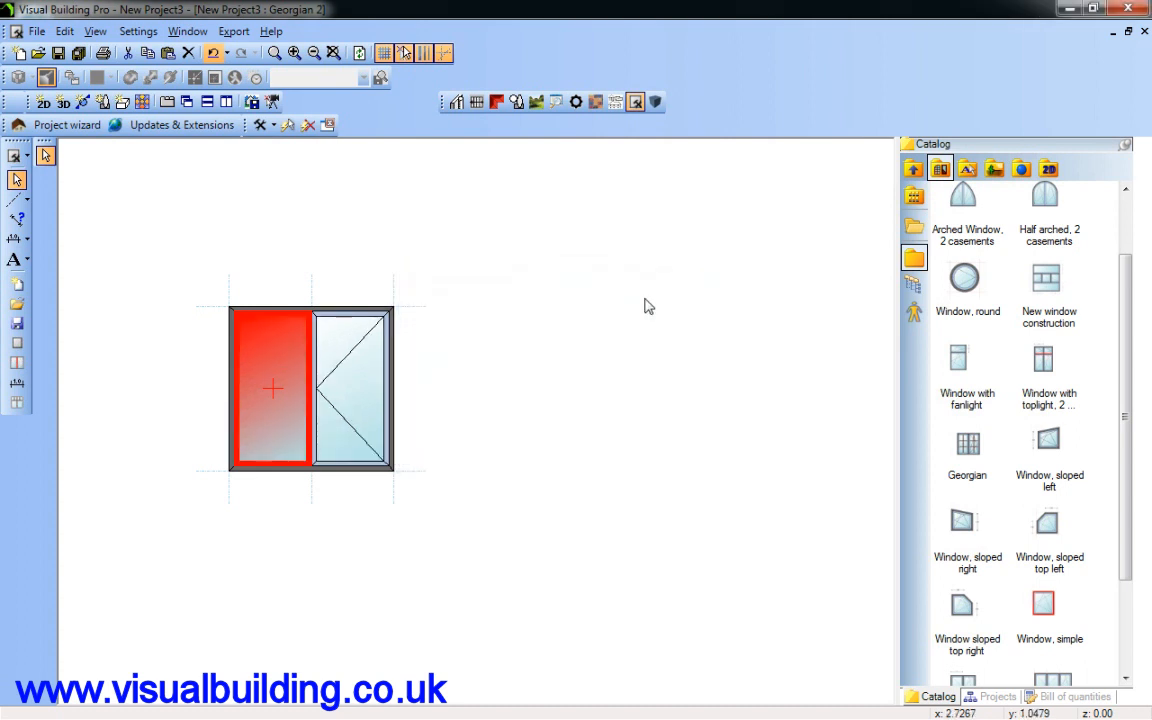
pyautogui.click(420, 232)
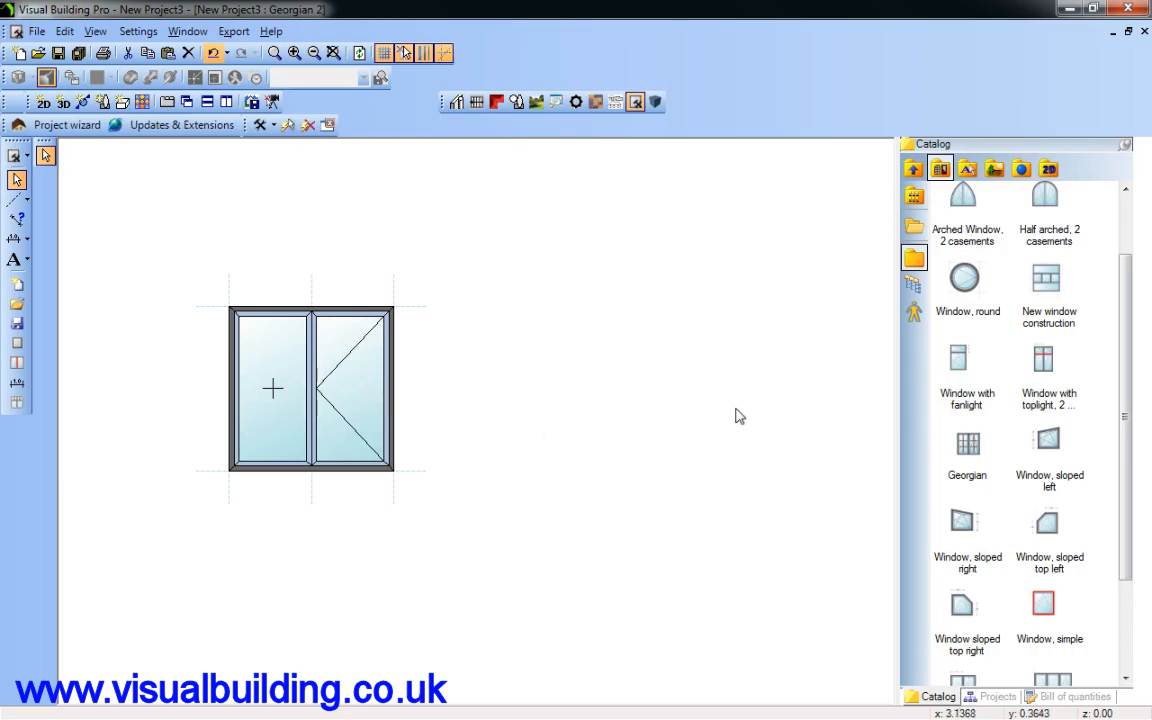
# - Set the bar profile's width to 0.02 m in the construction properties and apply it
pyautogui.click(295, 385)
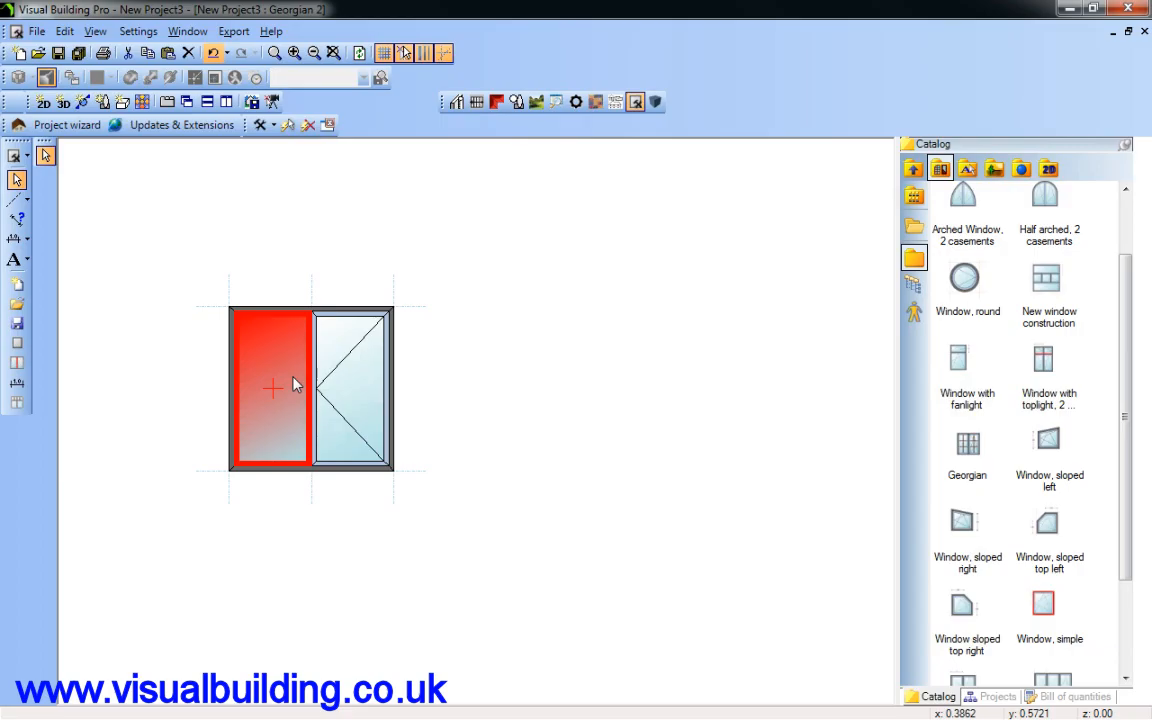
pyautogui.rightClick(295, 385)
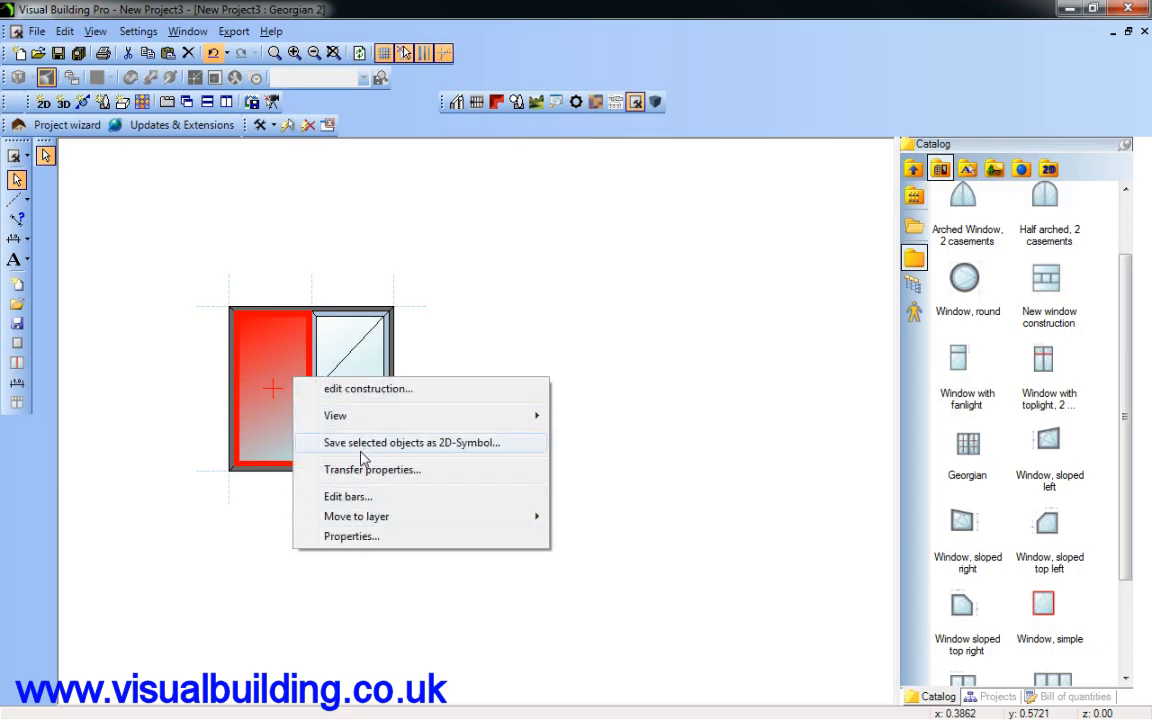
pyautogui.click(372, 390)
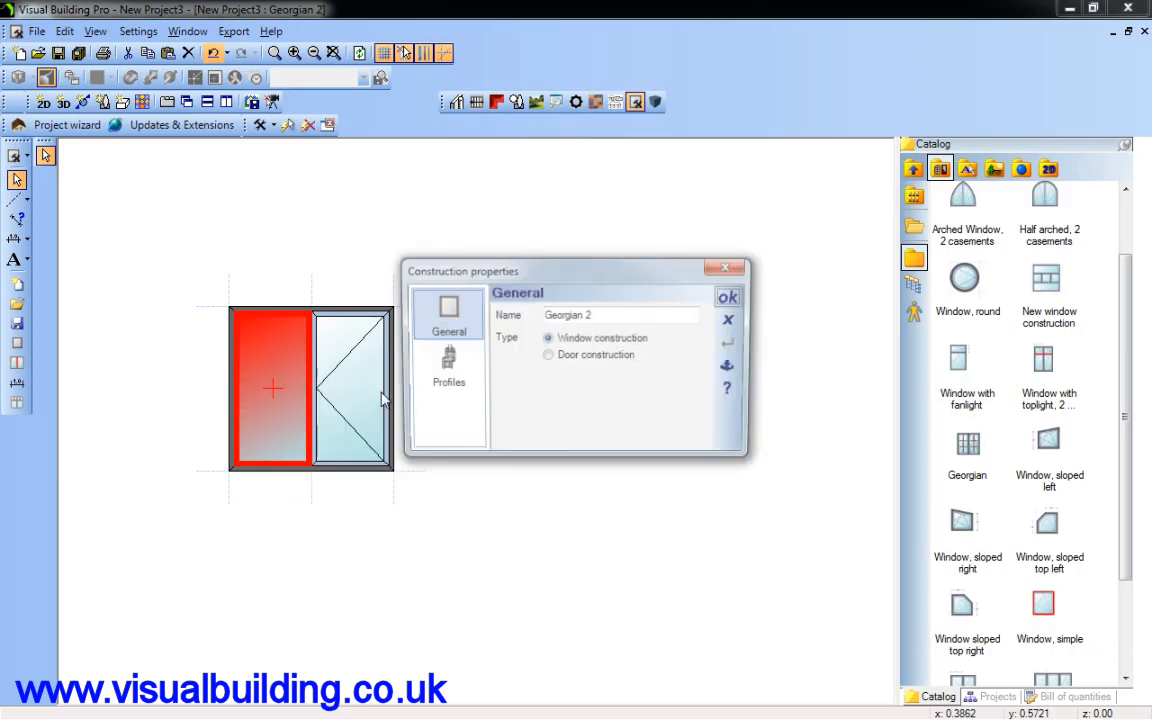
pyautogui.click(446, 370)
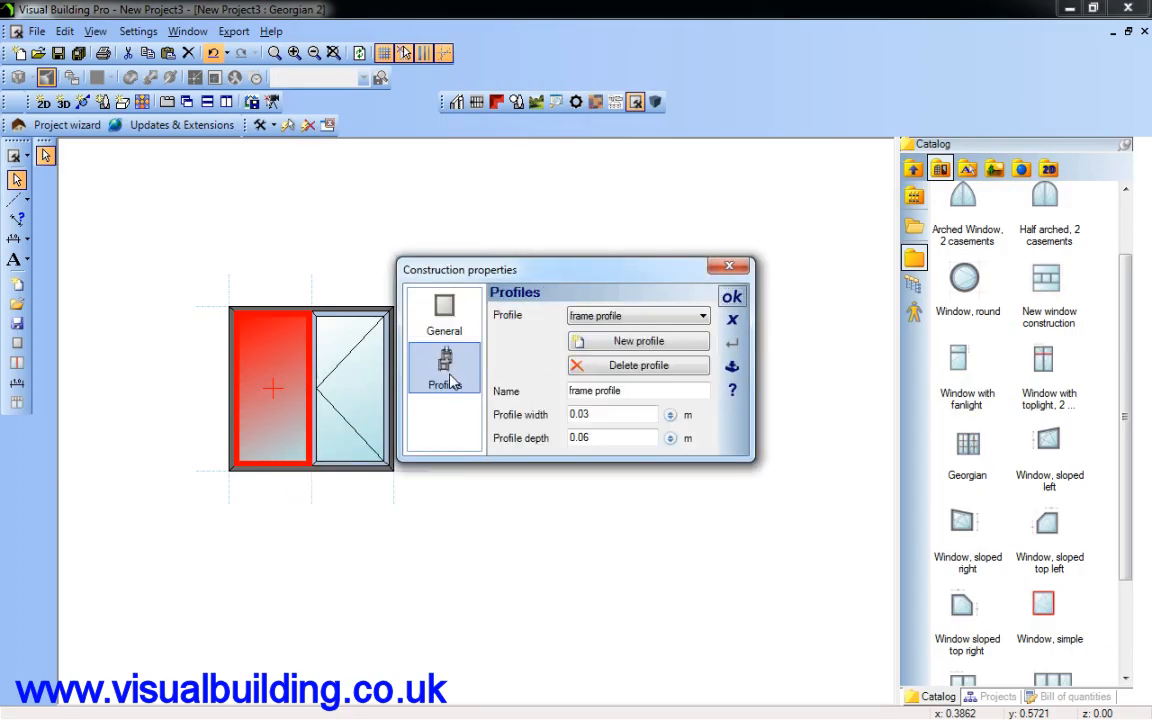
pyautogui.click(700, 316)
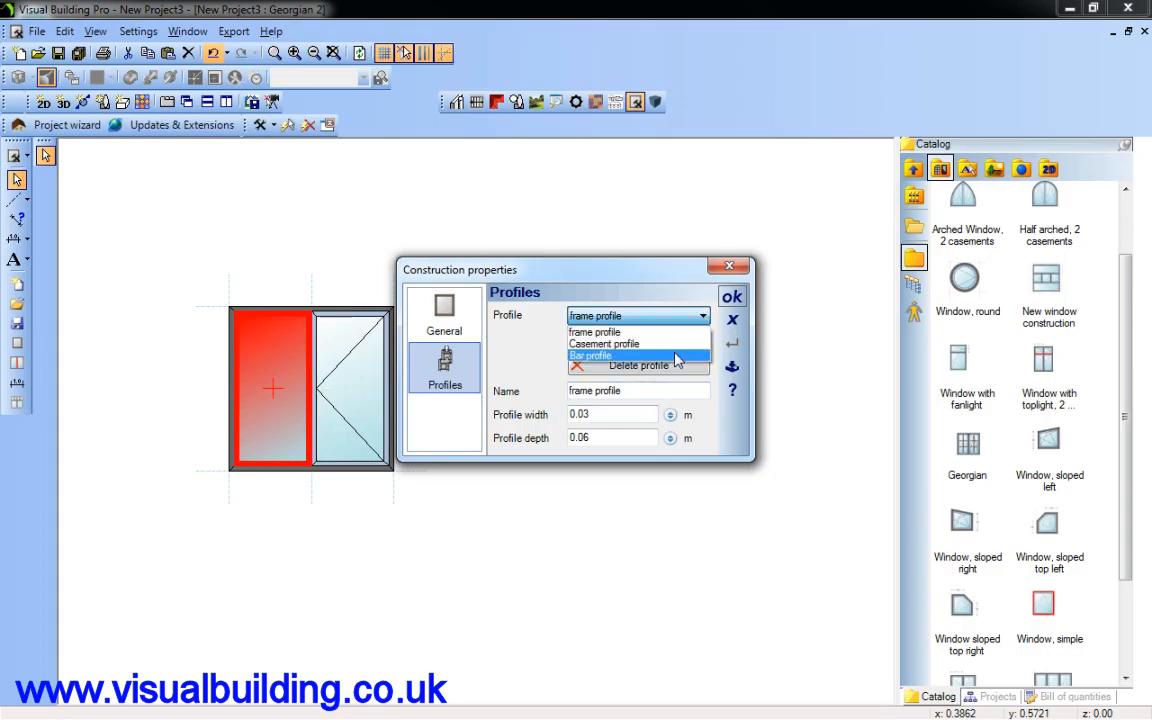
pyautogui.click(680, 356)
pyautogui.press('BackSpace')
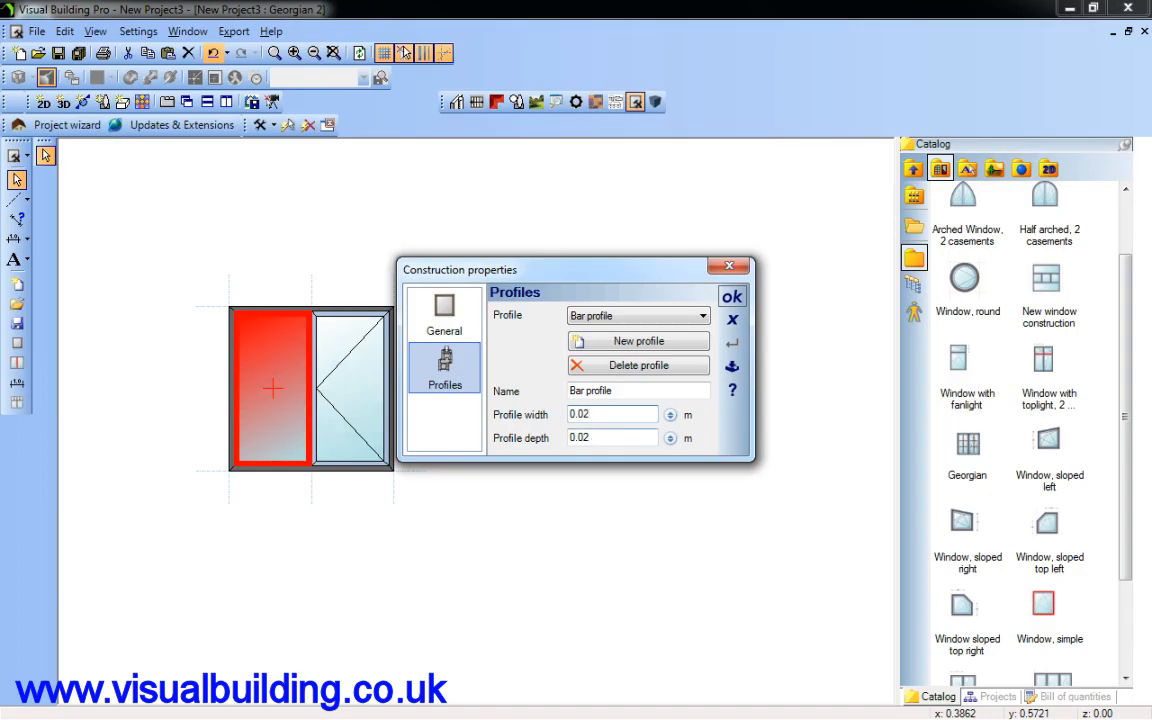
pyautogui.click(733, 298)
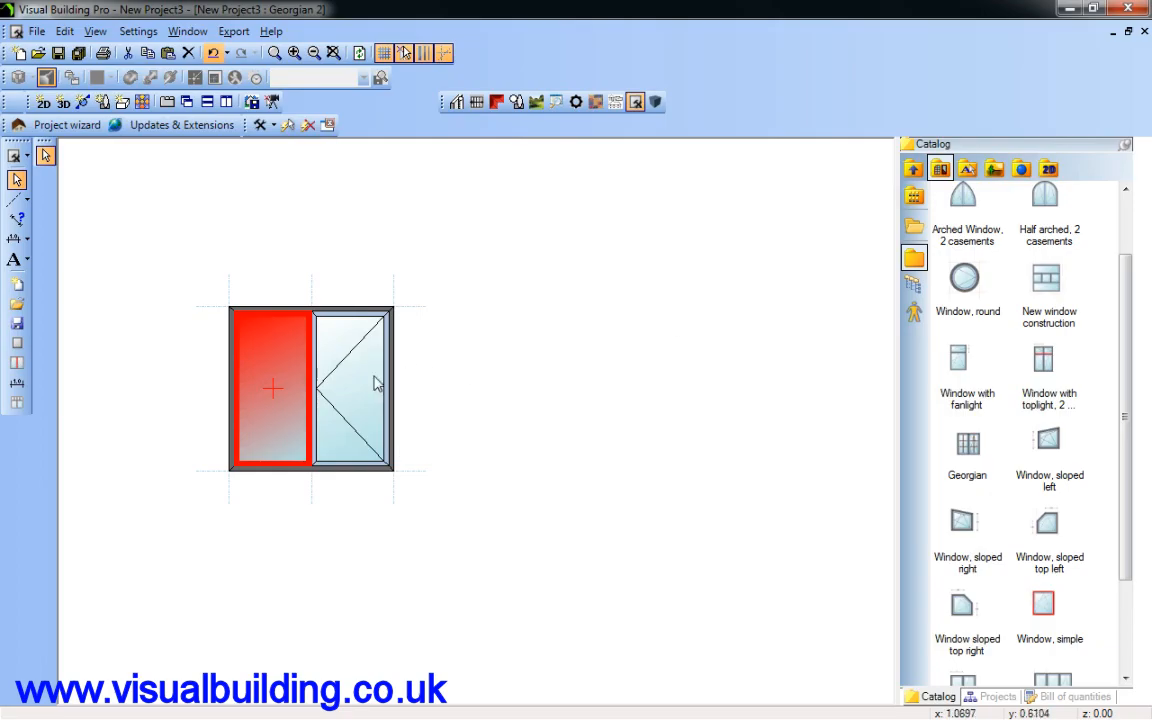
# - Insert a vertical frame divider between the two casements along the full height of the middle axis, and leave the command
pyautogui.click(17, 364)
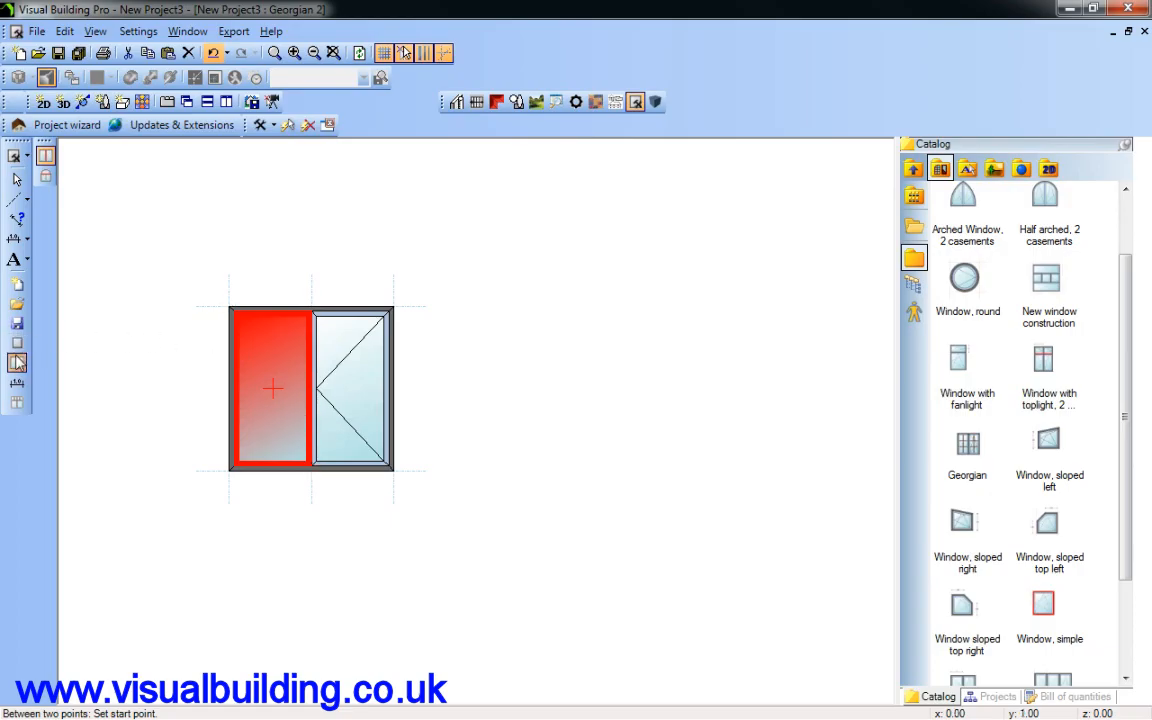
pyautogui.click(314, 316)
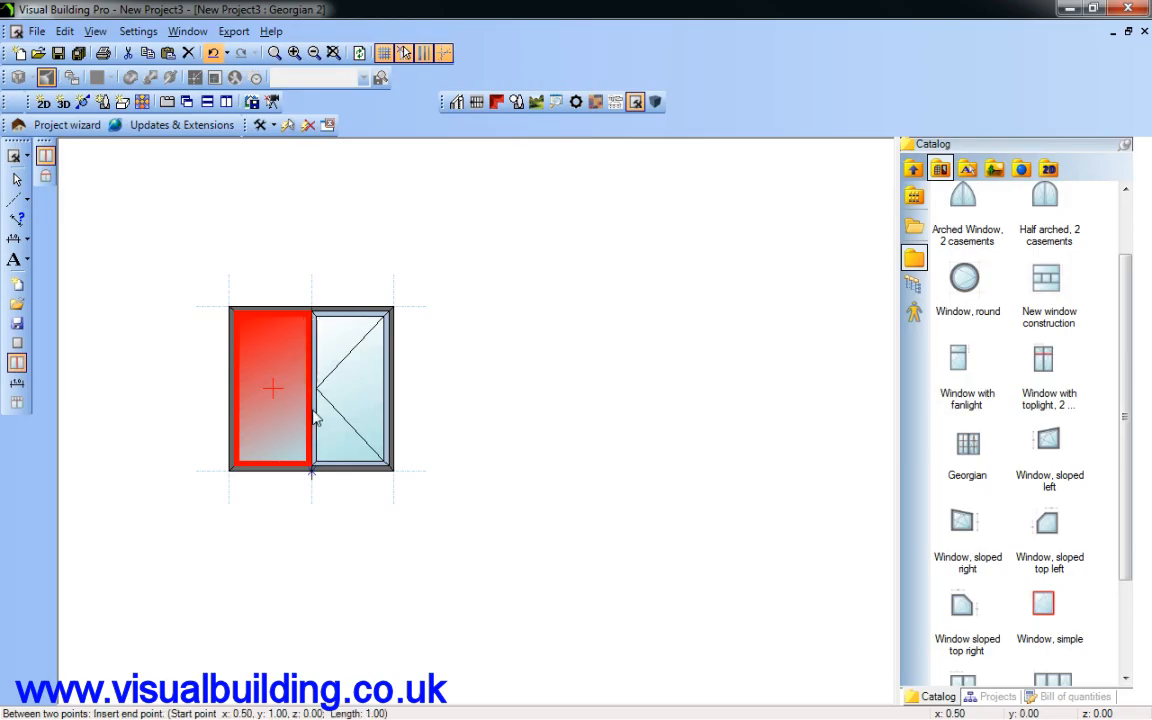
pyautogui.click(314, 452)
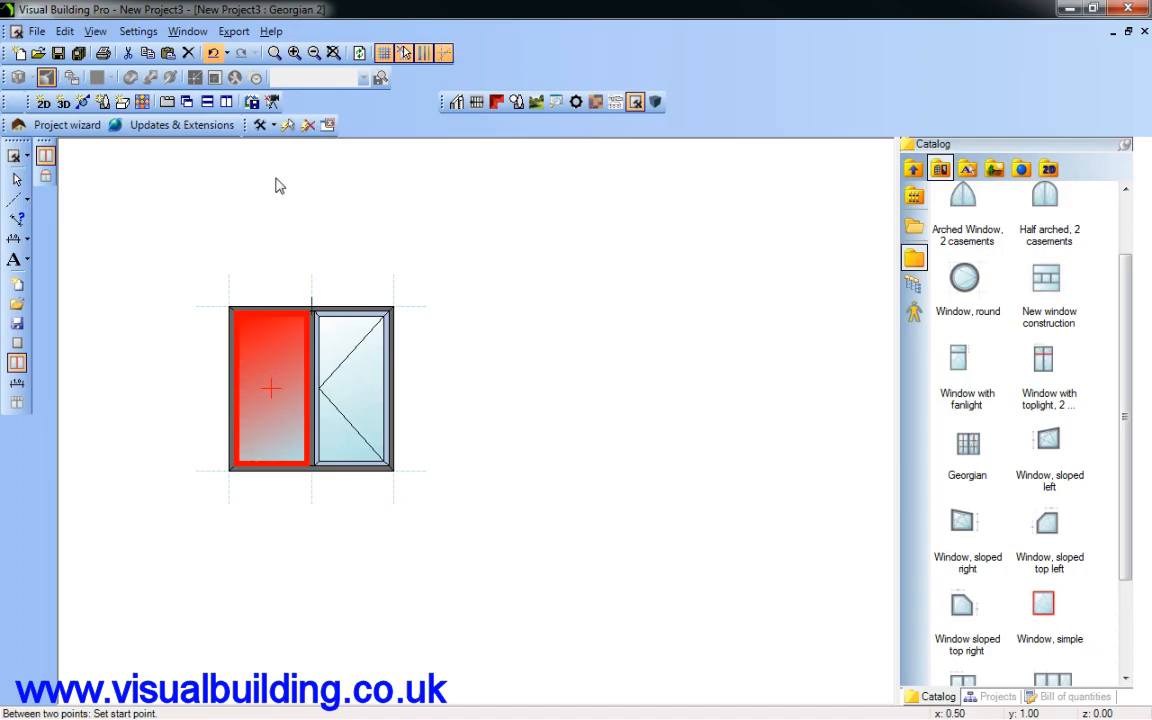
pyautogui.click(294, 54)
pyautogui.click(294, 54)
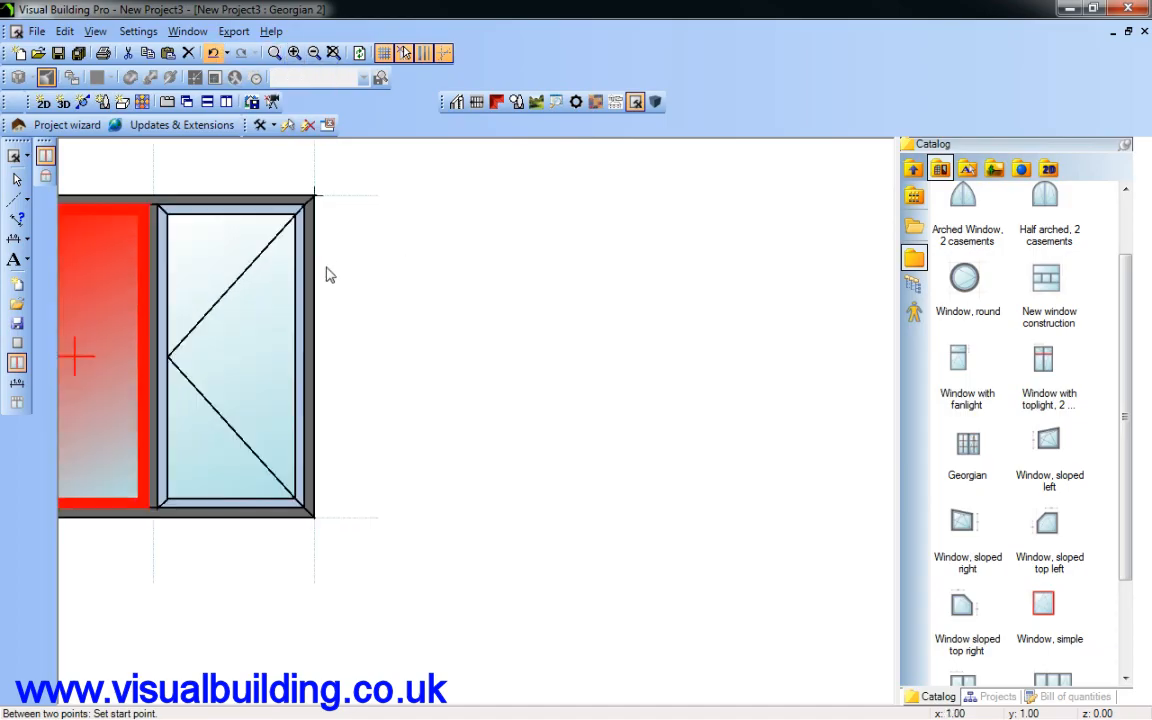
pyautogui.press('Right')
pyautogui.press('Right')
pyautogui.press('Left')
pyautogui.press('Left')
pyautogui.press('Left')
pyautogui.press('Left')
pyautogui.press('Left')
pyautogui.press('Left')
pyautogui.press('Left')
pyautogui.press('Left')
pyautogui.press('Left')
pyautogui.press('Left')
pyautogui.press('Left')
pyautogui.press('Left')
pyautogui.press('Left')
pyautogui.press('Left')
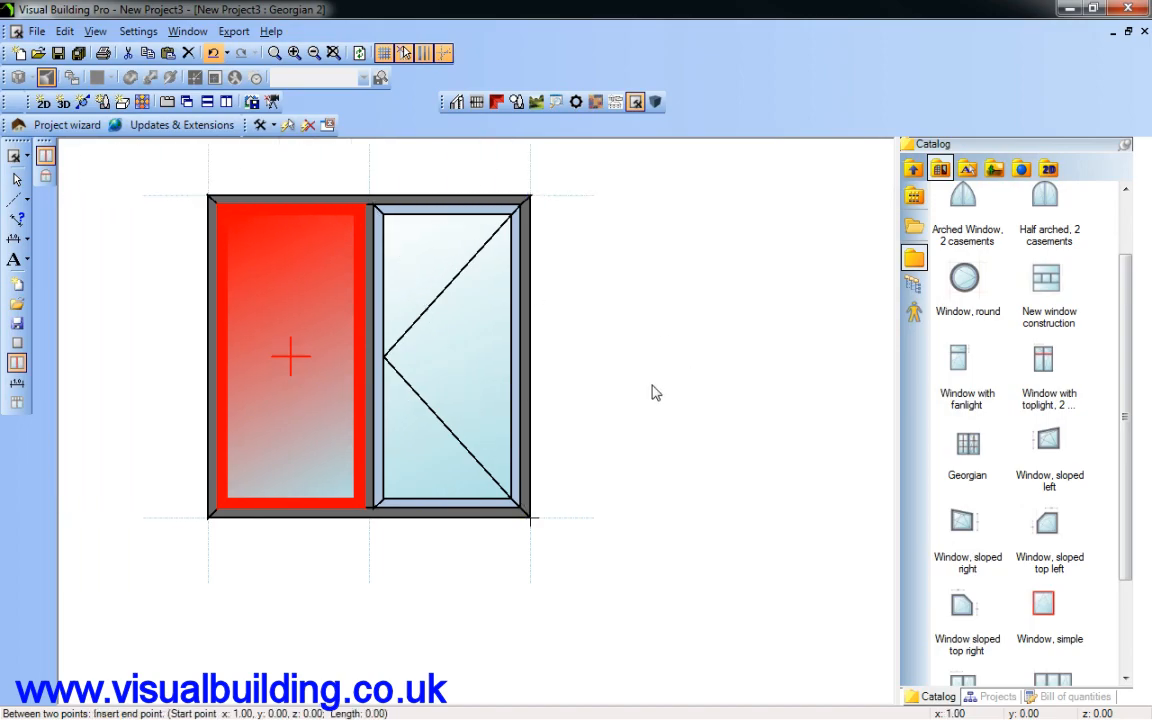
pyautogui.press('Escape')
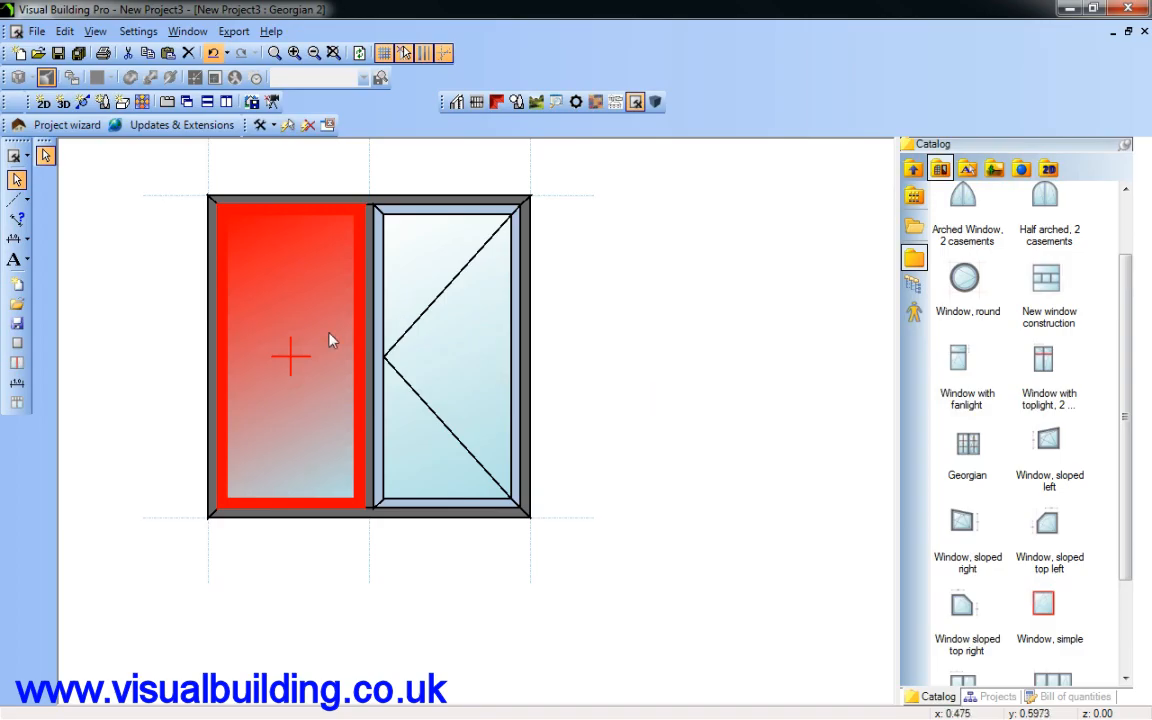
# - Choose the "2-1" arrangement from the bar arrangement catalog and set its default profile width to 0.02 m
pyautogui.click(17, 403)
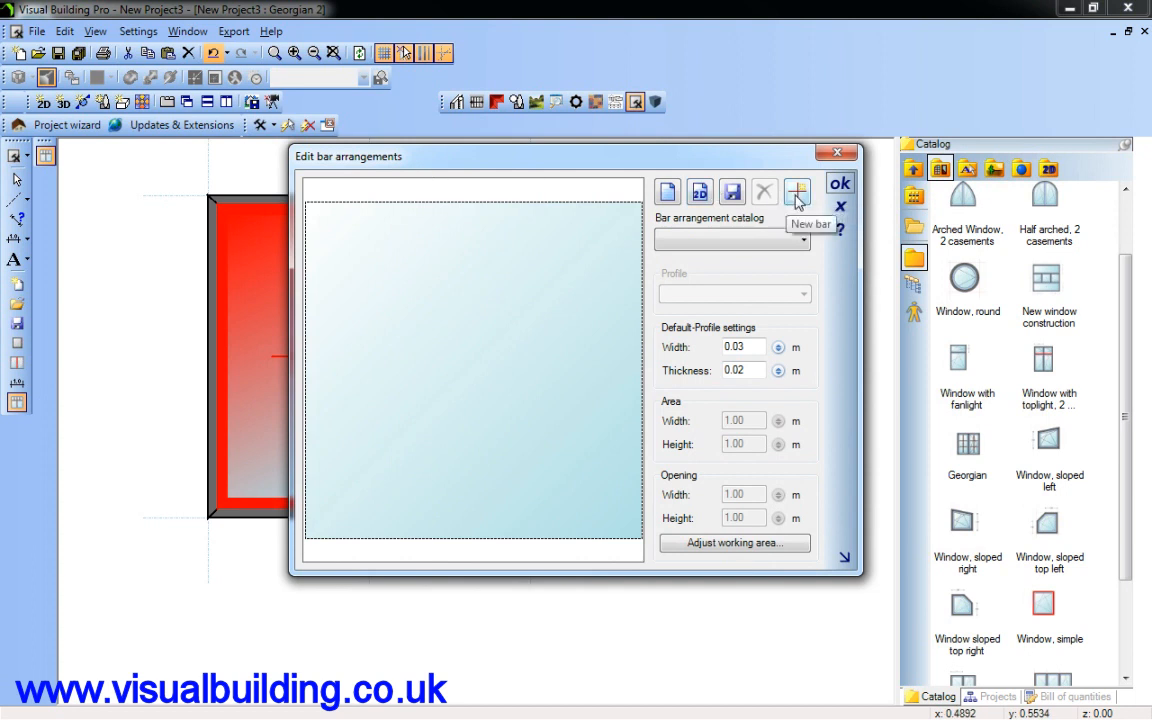
pyautogui.click(806, 242)
pyautogui.moveTo(823, 329); pyautogui.dragTo(833, 437)
pyautogui.click(709, 368)
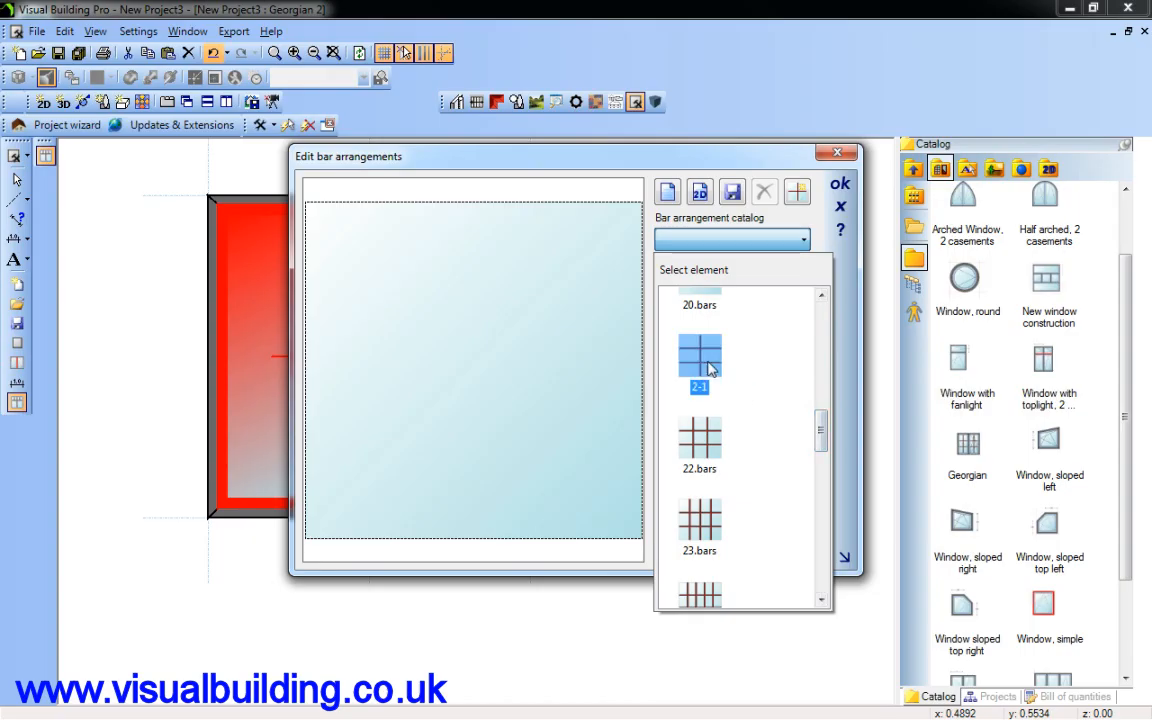
pyautogui.click(709, 368)
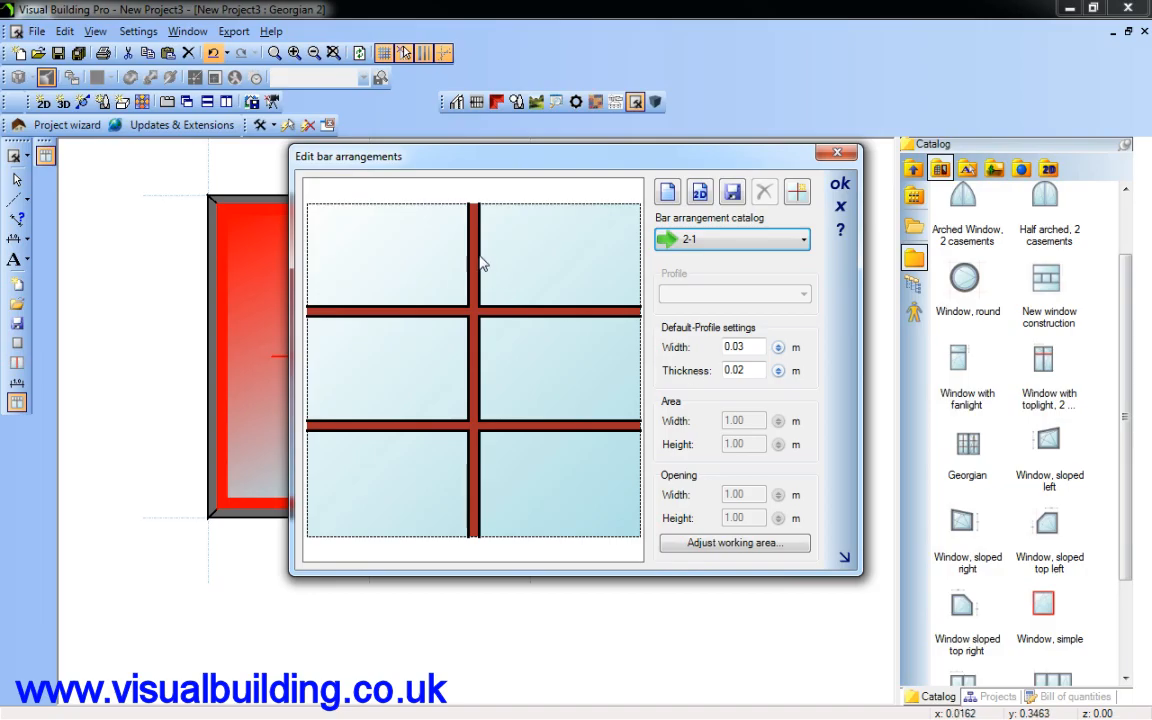
pyautogui.click(748, 347)
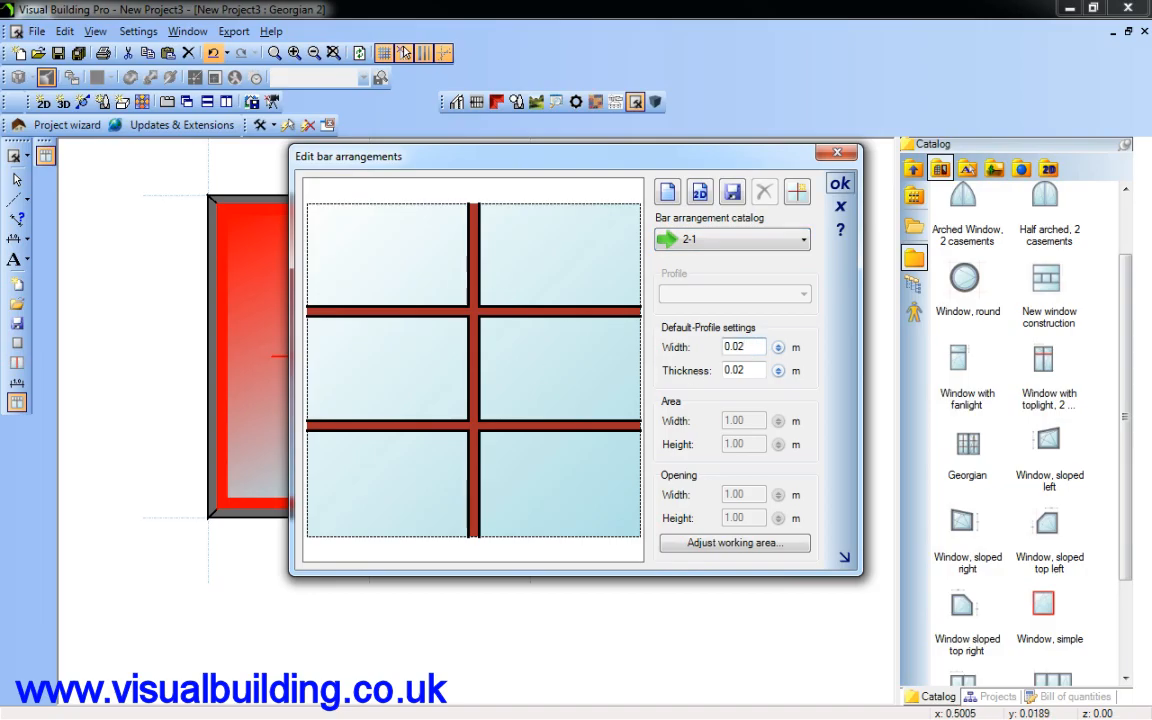
pyautogui.press('Tab')
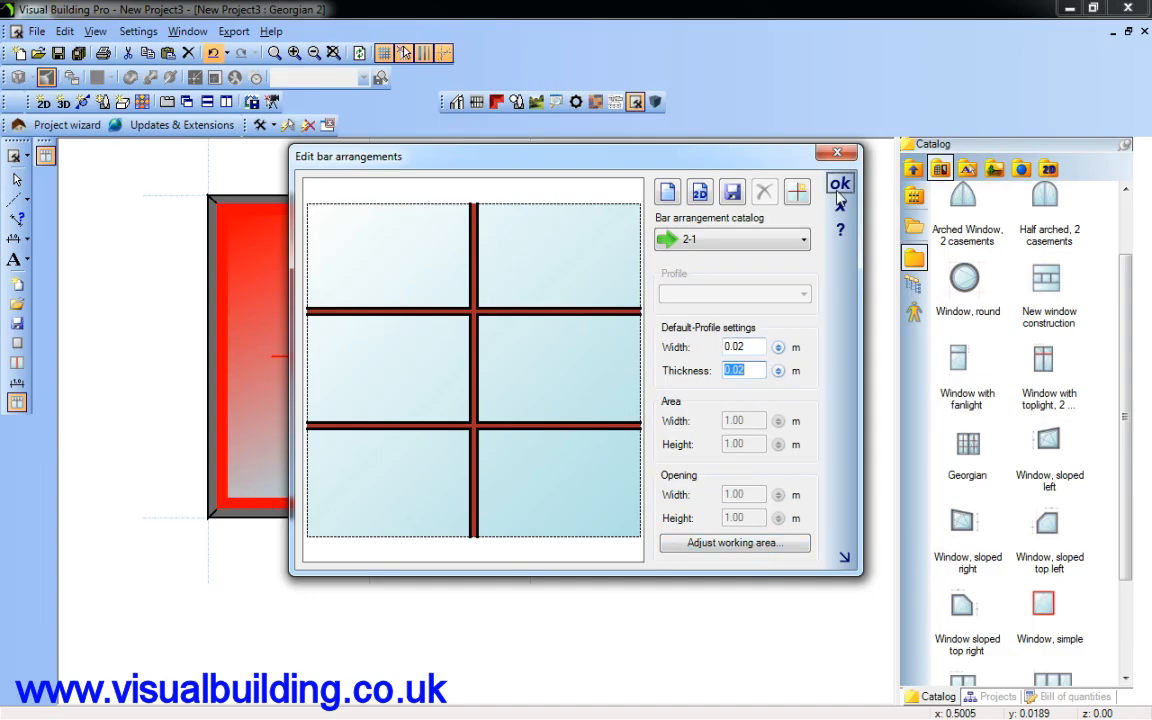
pyautogui.click(802, 242)
pyautogui.moveTo(828, 432); pyautogui.dragTo(838, 311)
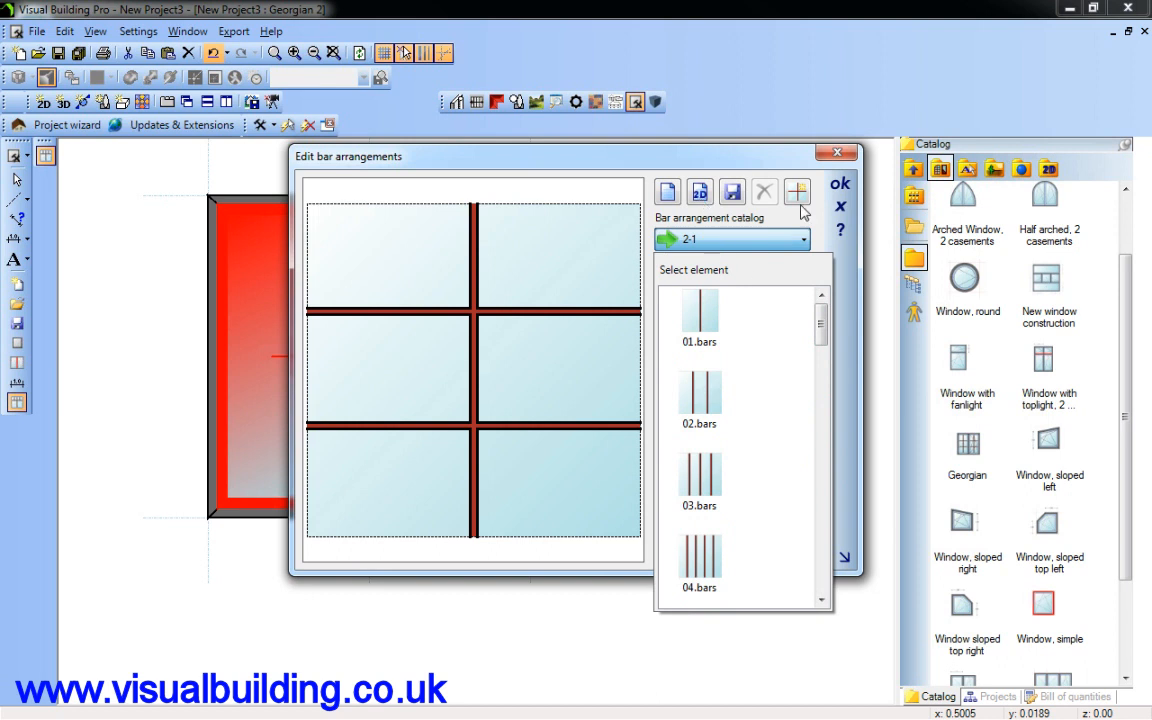
pyautogui.click(838, 254)
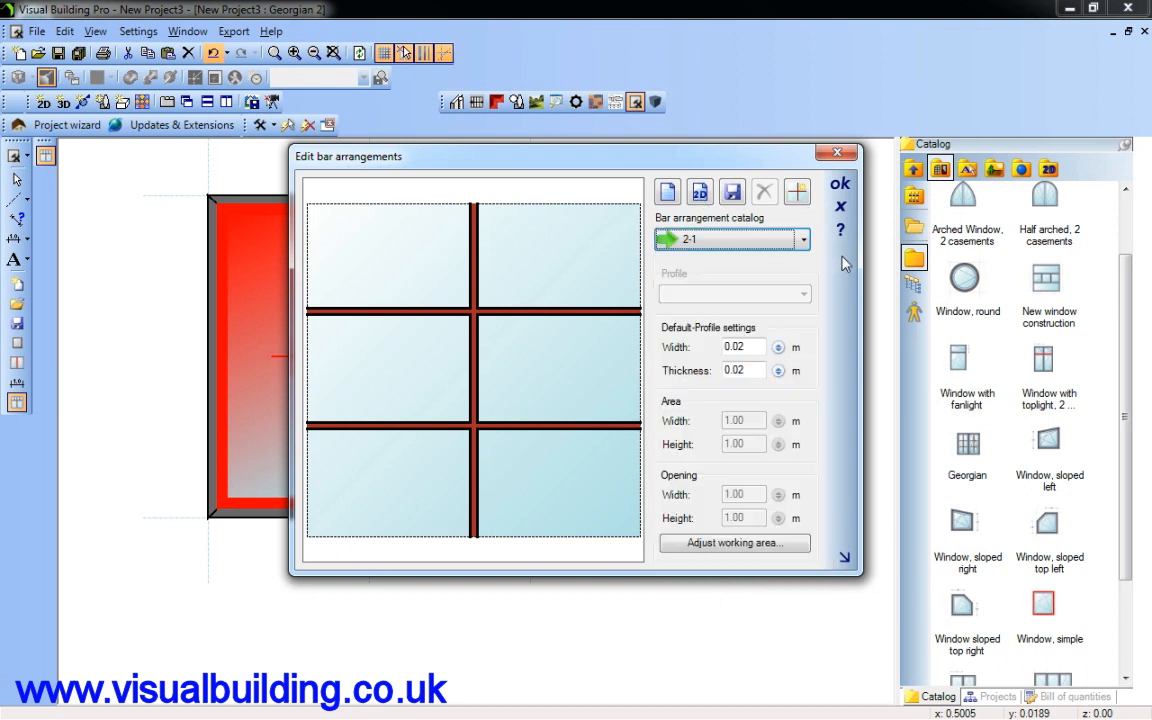
# - Apply the chosen bar arrangement to the left and right casements, keeping the right casement's settings
pyautogui.click(838, 186)
pyautogui.doubleClick(443, 300)
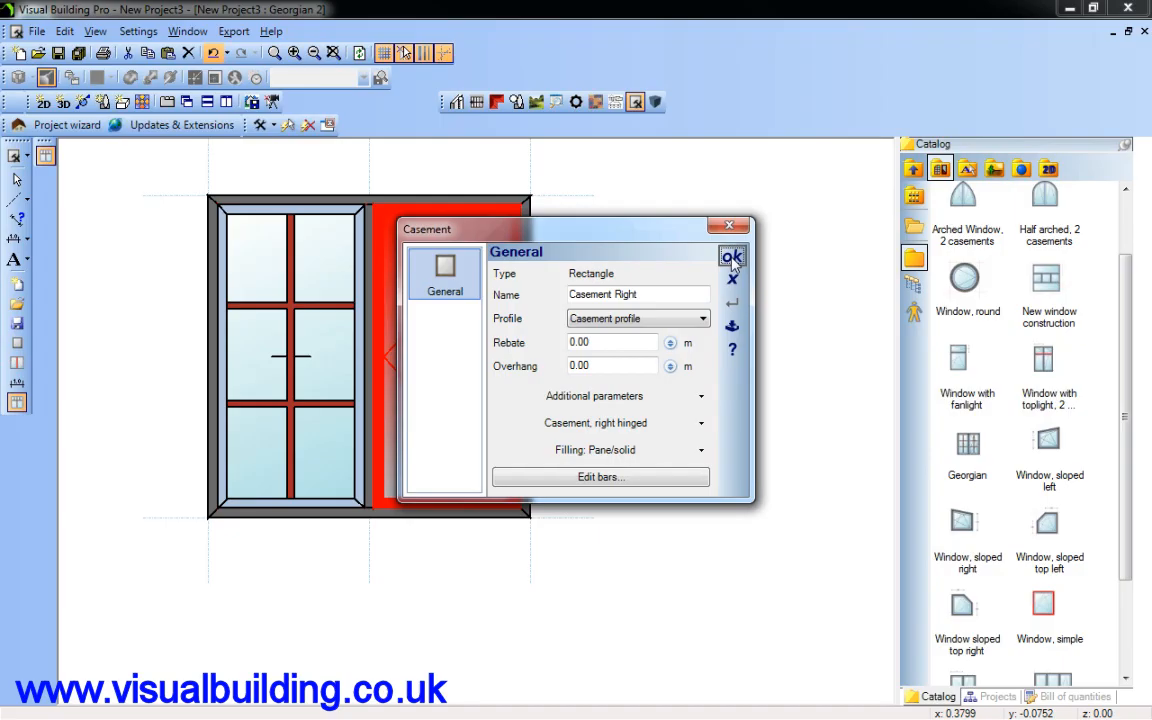
pyautogui.click(732, 259)
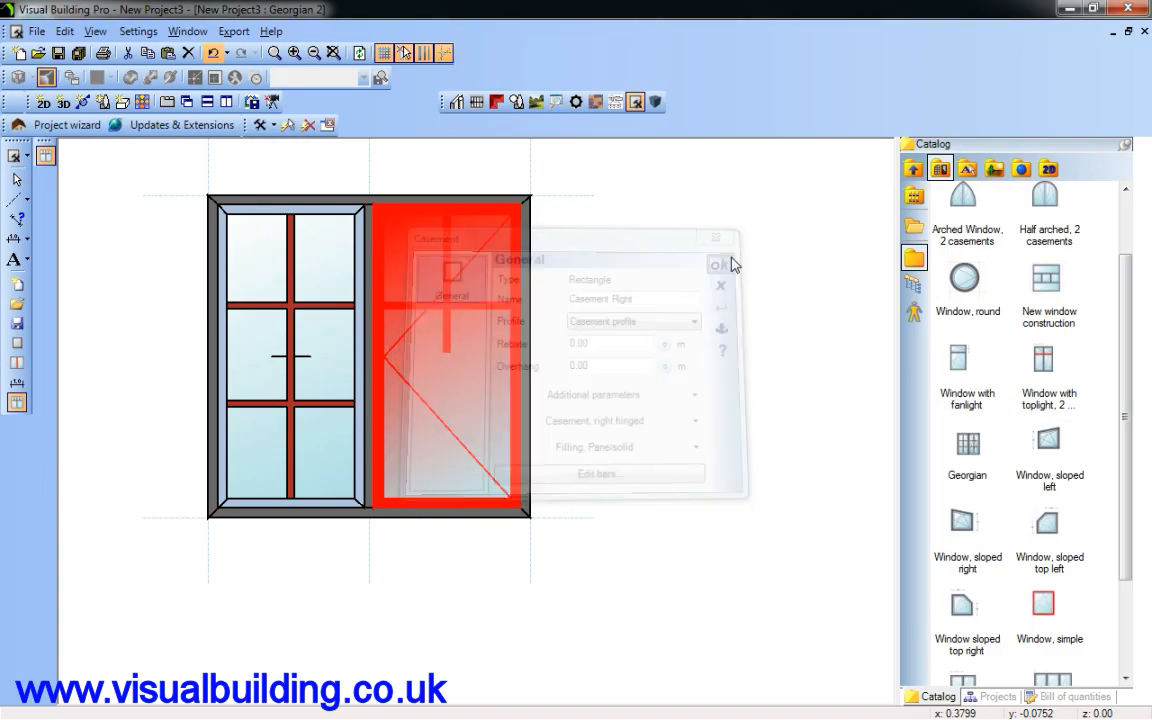
pyautogui.click(718, 263)
# - Add a horizontal grid parameter above the window, with the left frame axis fixed and the middle axis variable
pyautogui.scroll(3, 685, 266)
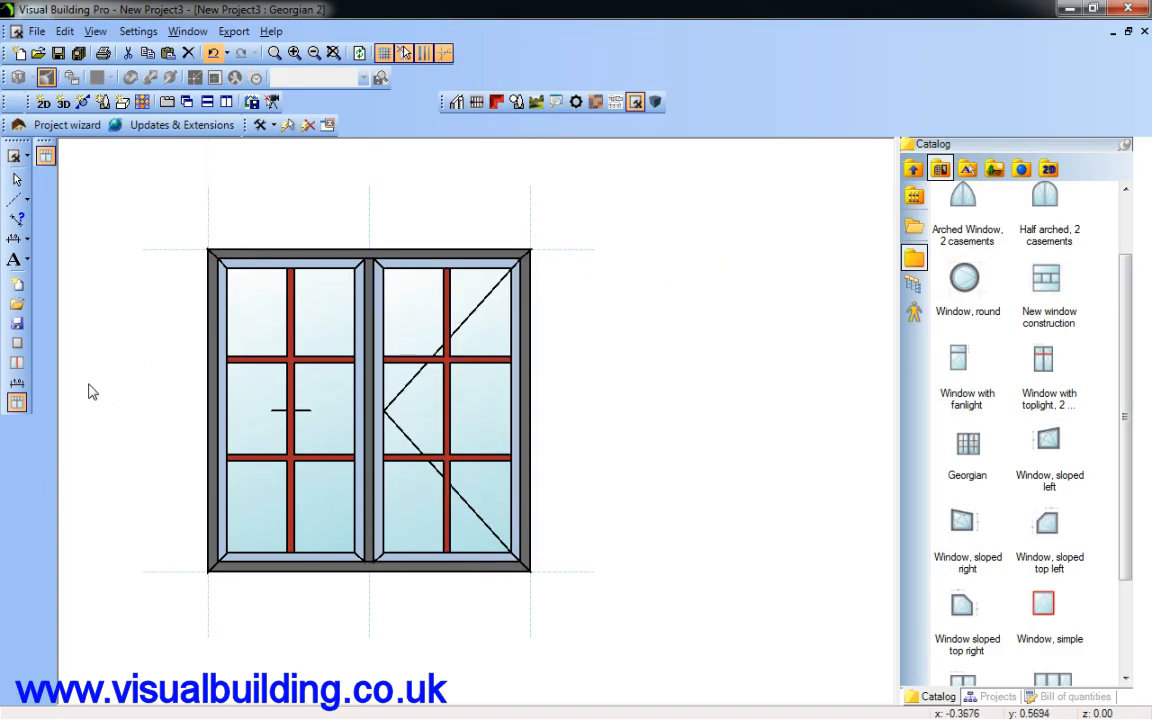
pyautogui.click(16, 384)
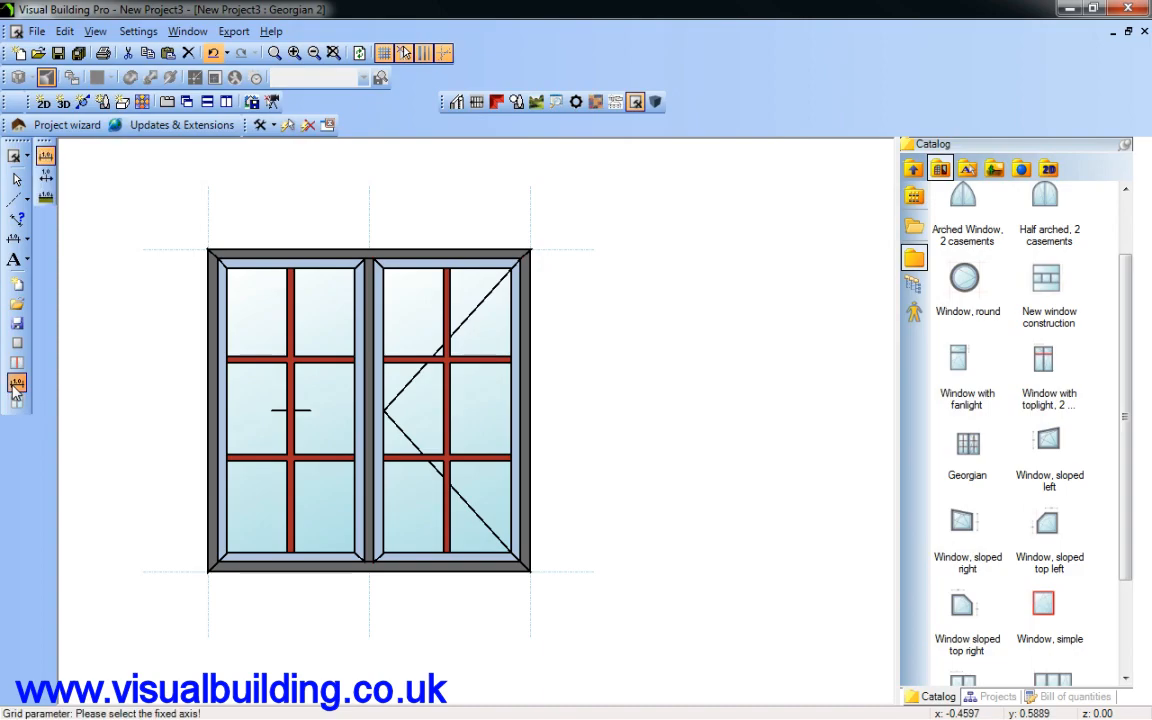
pyautogui.click(208, 251)
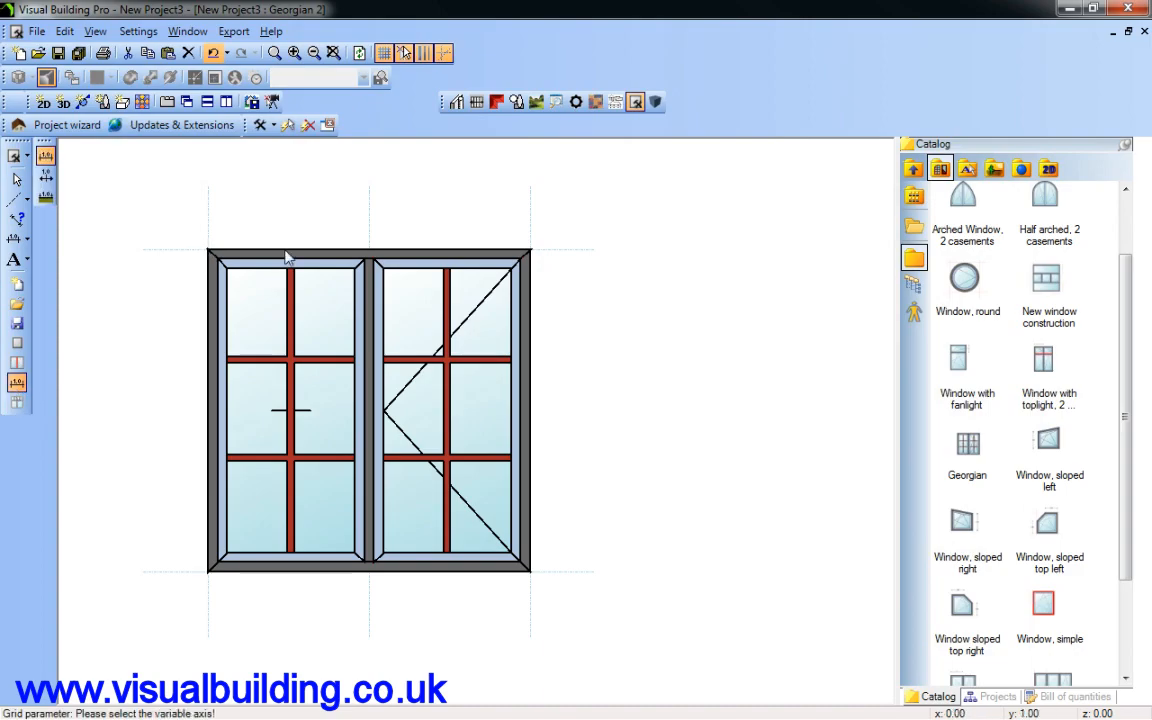
pyautogui.click(372, 250)
pyautogui.click(373, 211)
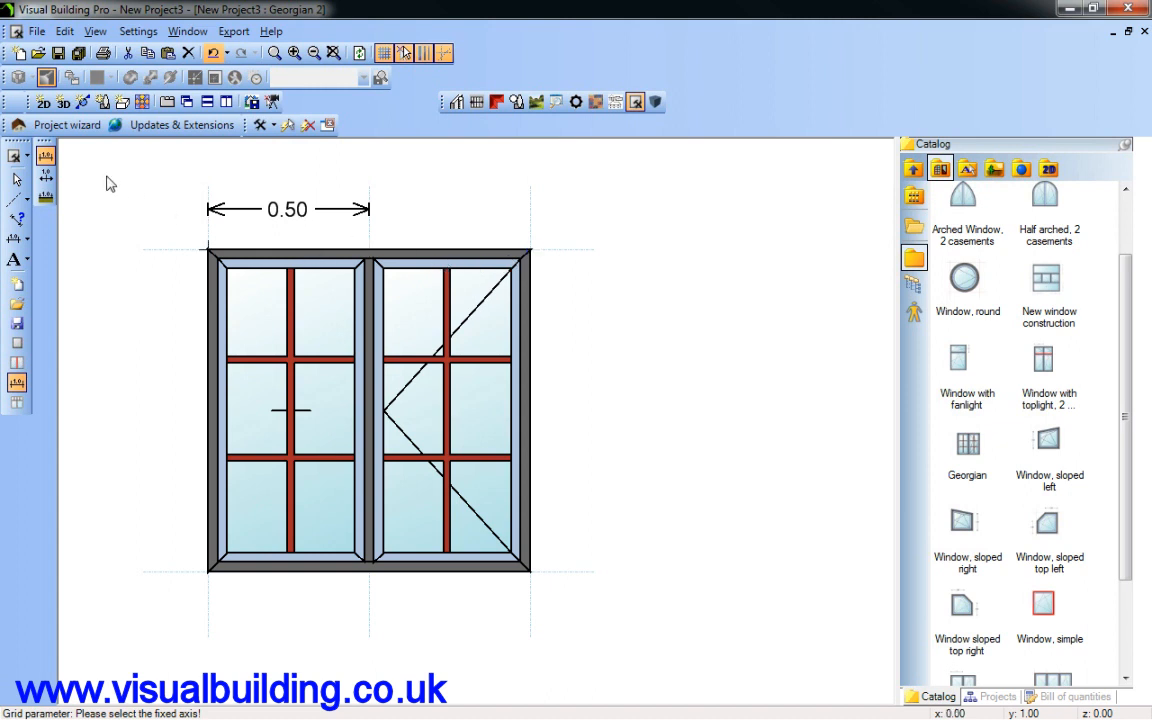
# - Rename the new grid parameter as "Left Width"
pyautogui.click(16, 179)
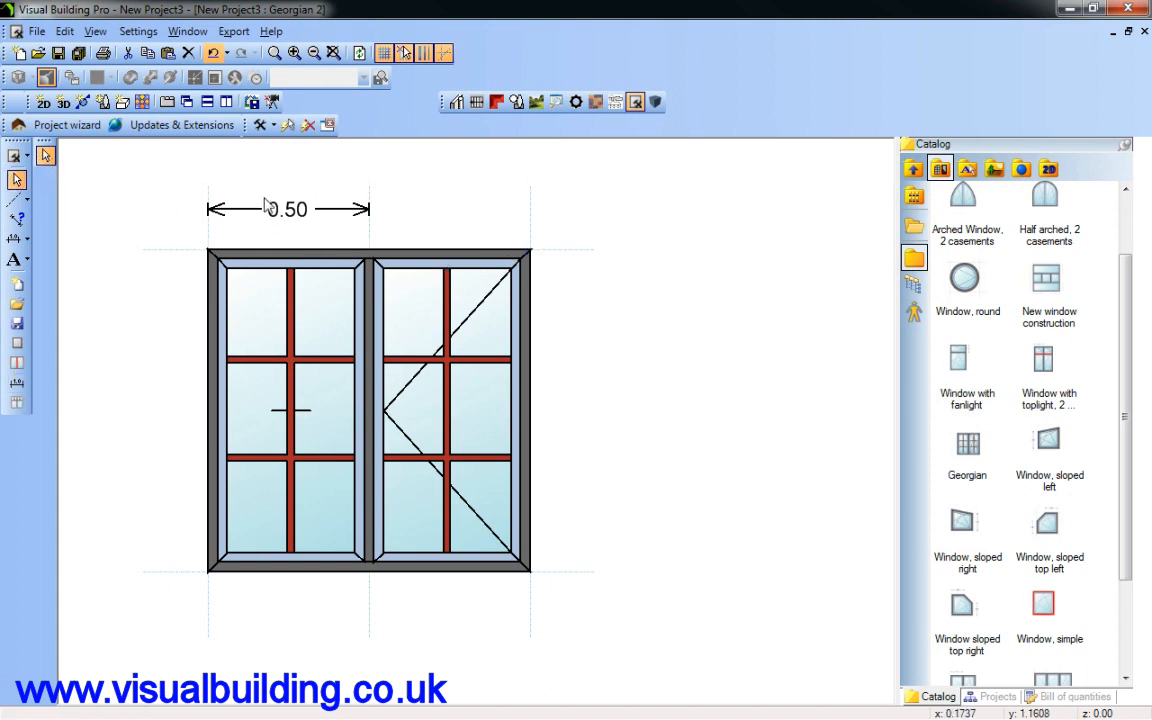
pyautogui.click(313, 214)
pyautogui.doubleClick(318, 213)
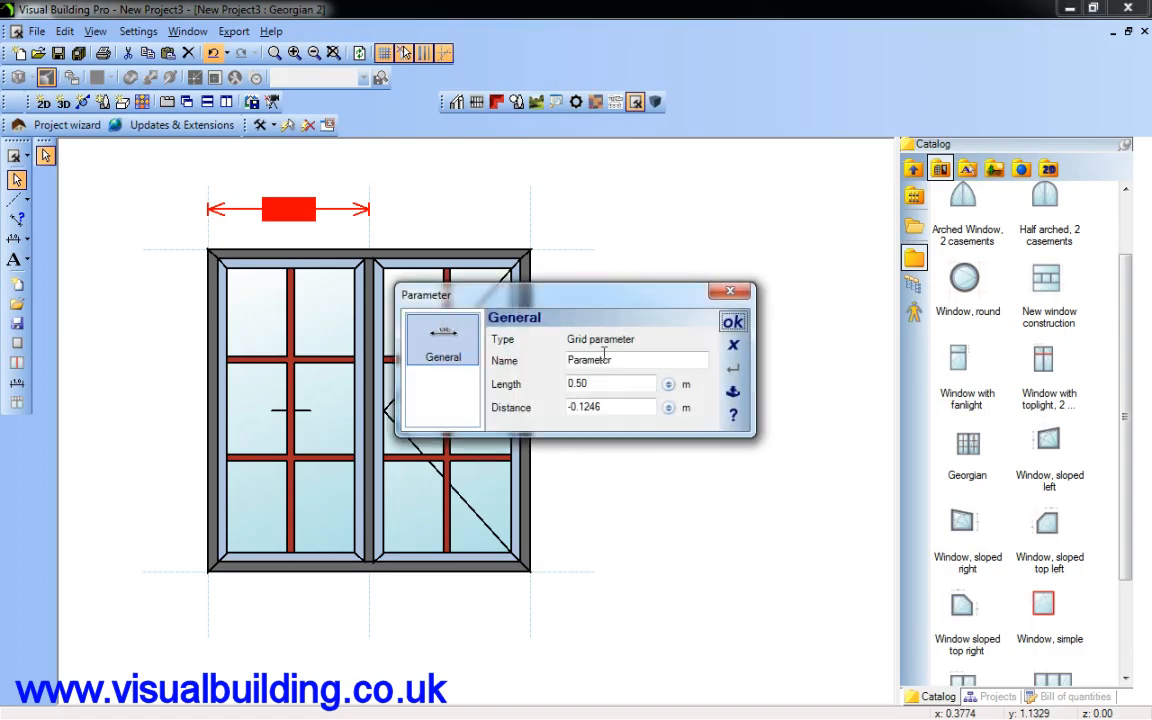
pyautogui.moveTo(635, 360); pyautogui.dragTo(558, 358)
pyautogui.write('Left Width')
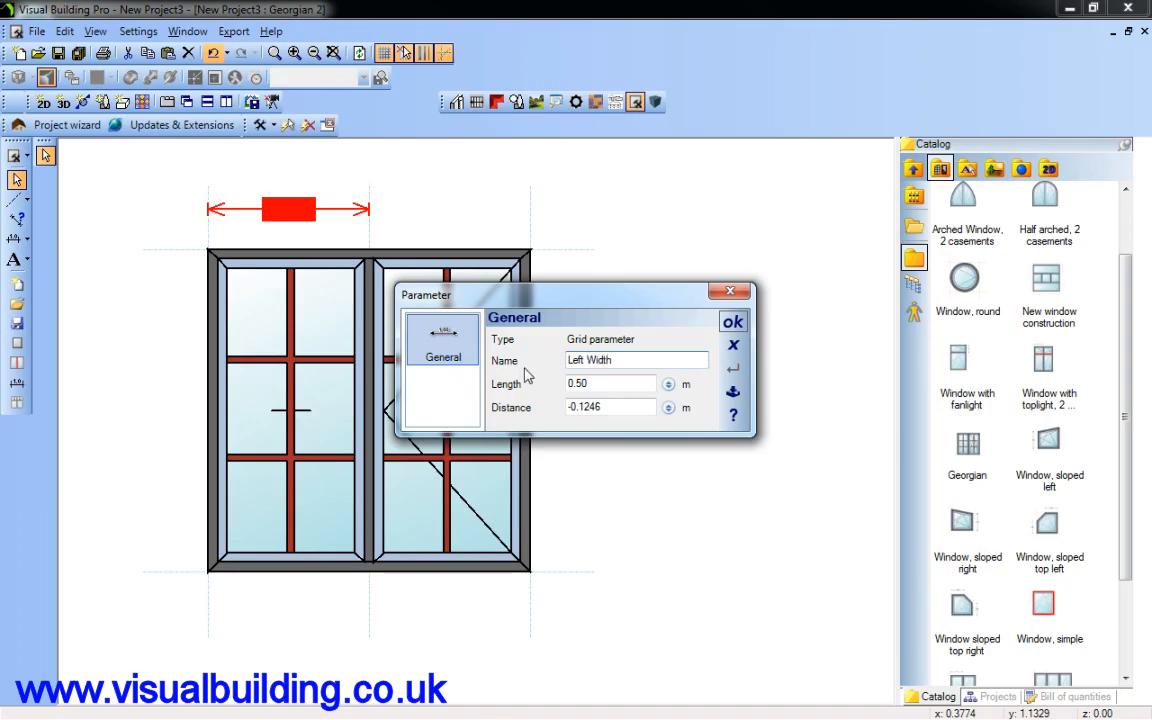
pyautogui.click(733, 321)
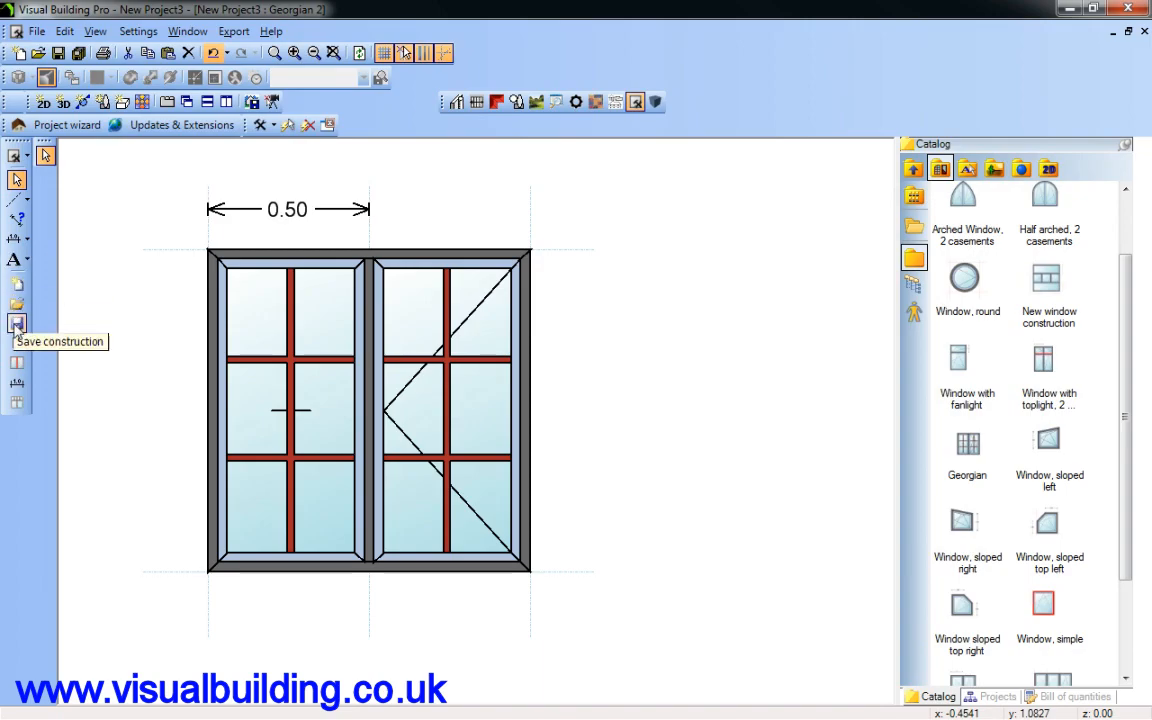
# - Save the window construction as "Georgian" in the WindowConstructions folder
pyautogui.click(45, 176)
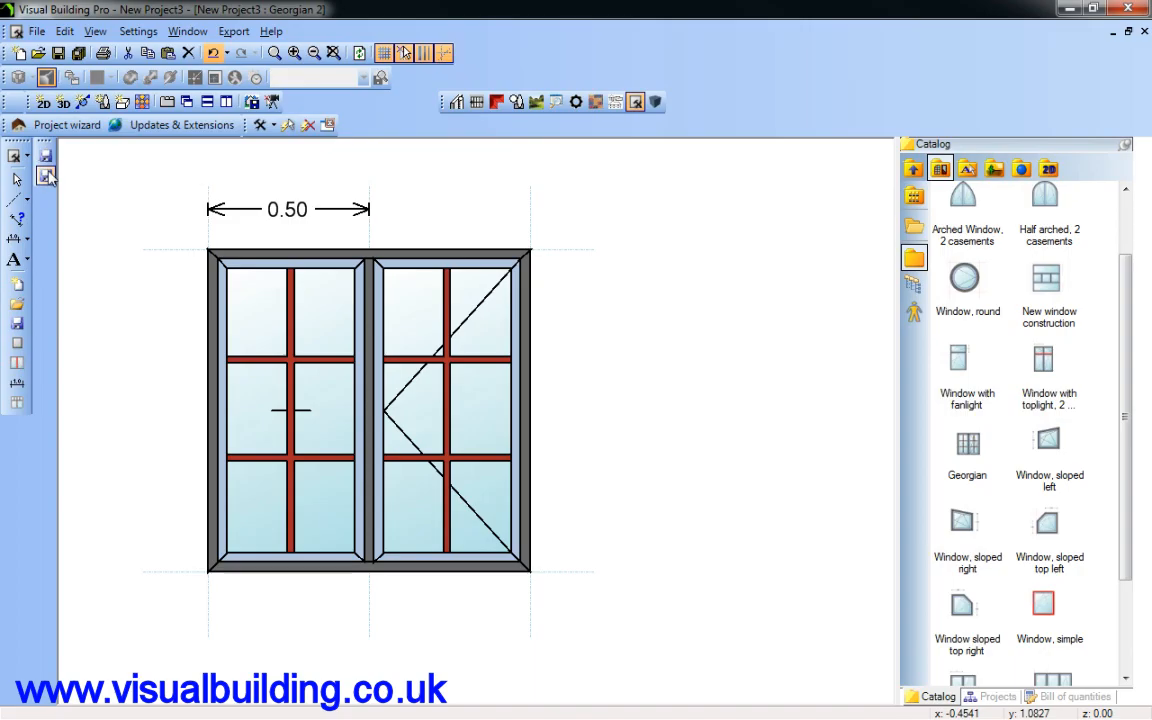
pyautogui.click(45, 176)
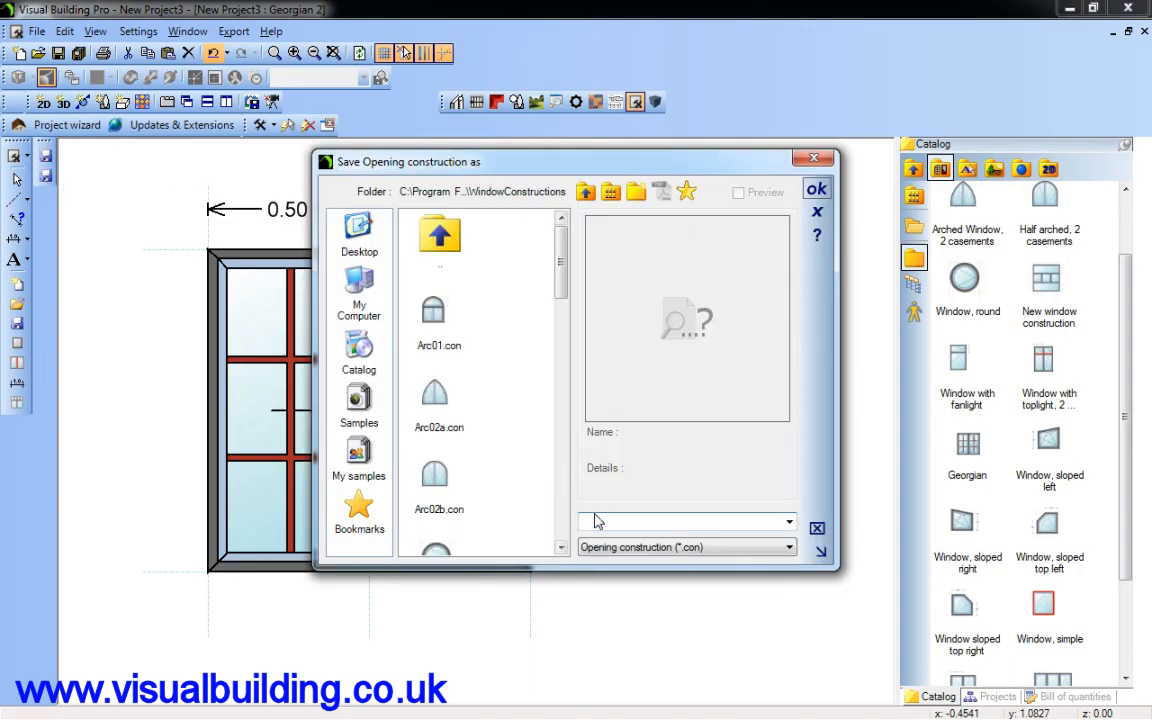
pyautogui.write('Ge')
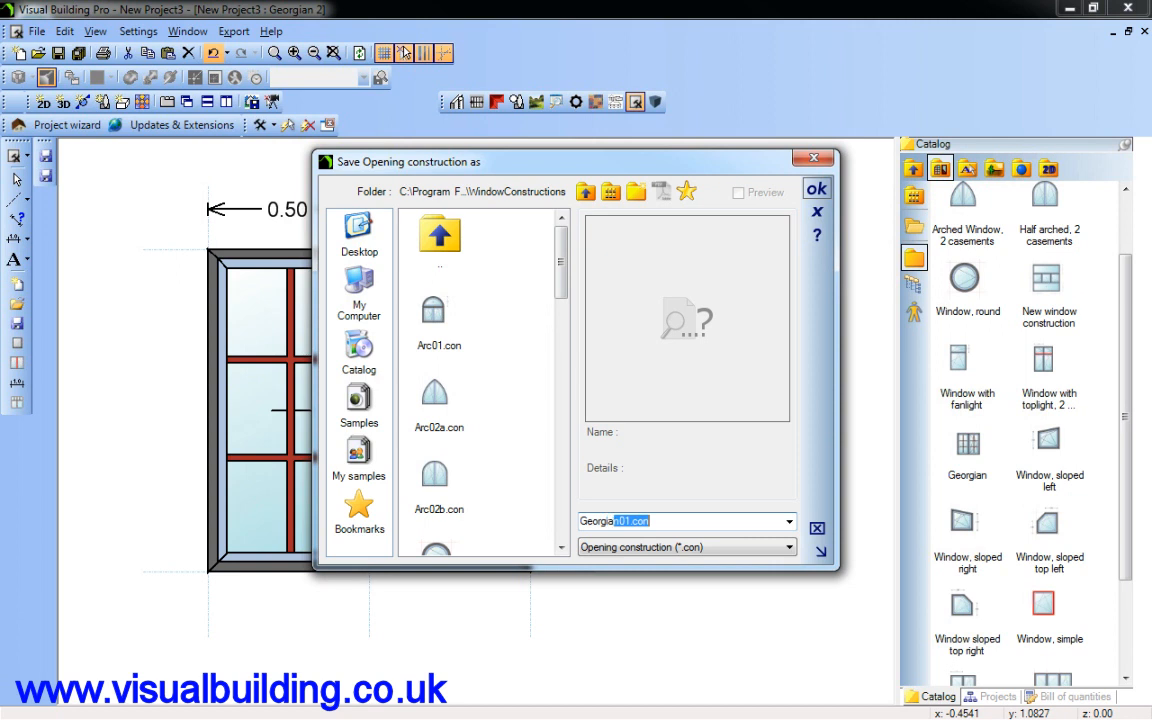
pyautogui.write('orgian')
pyautogui.click(816, 188)
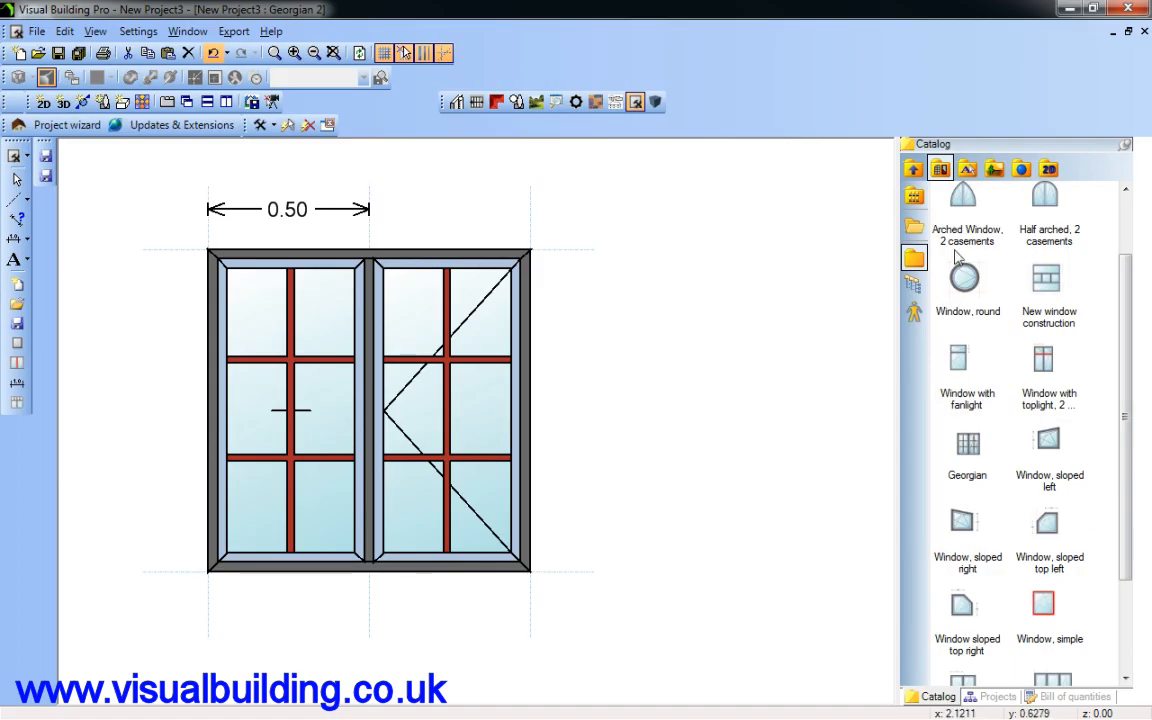
# - Reopen the Window Construction folder in the catalog and select the saved "Georgian 2" window
pyautogui.click(914, 170)
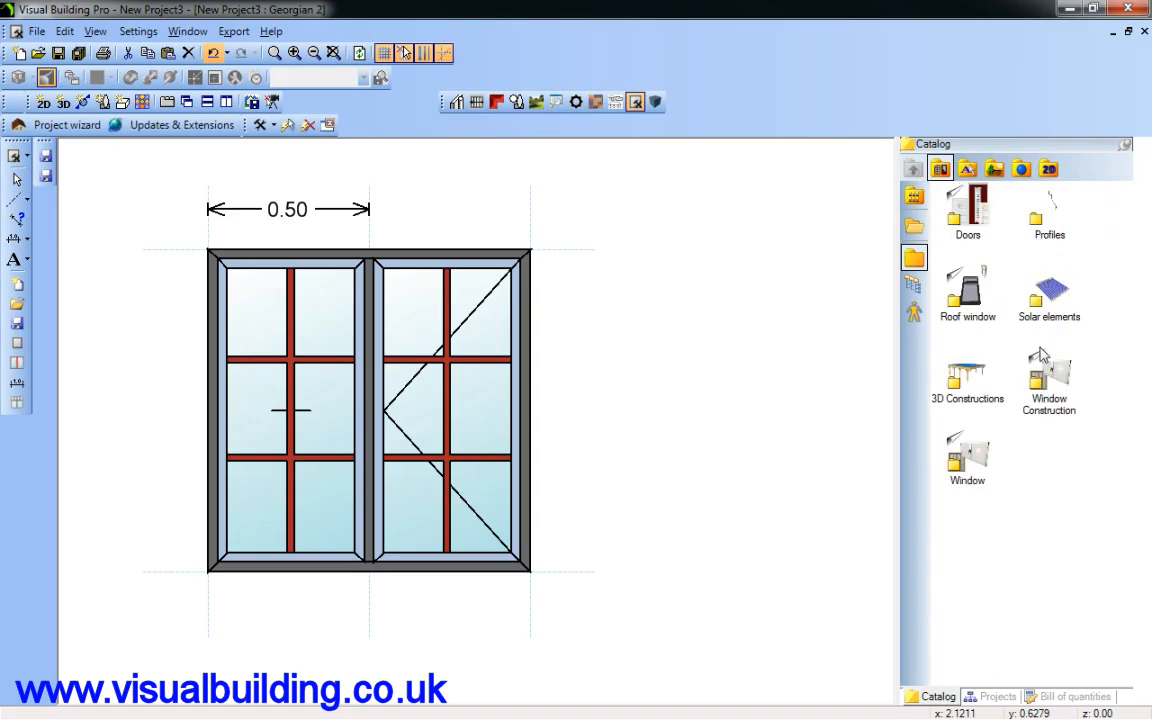
pyautogui.doubleClick(1058, 368)
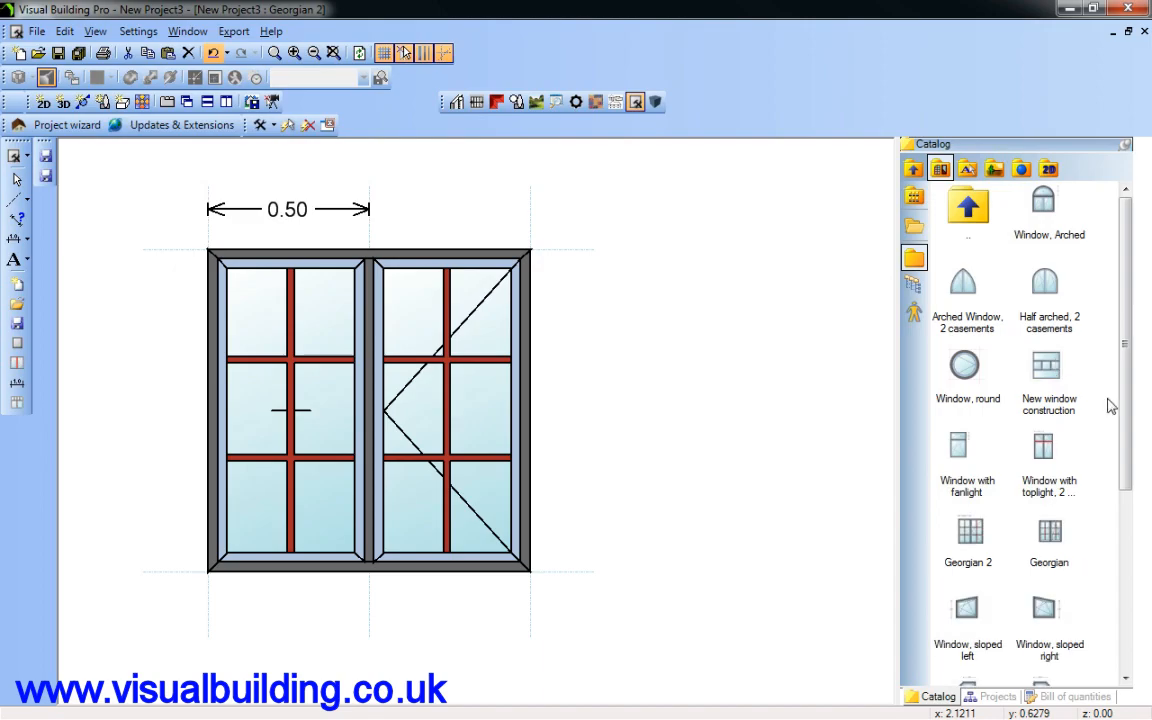
pyautogui.click(974, 546)
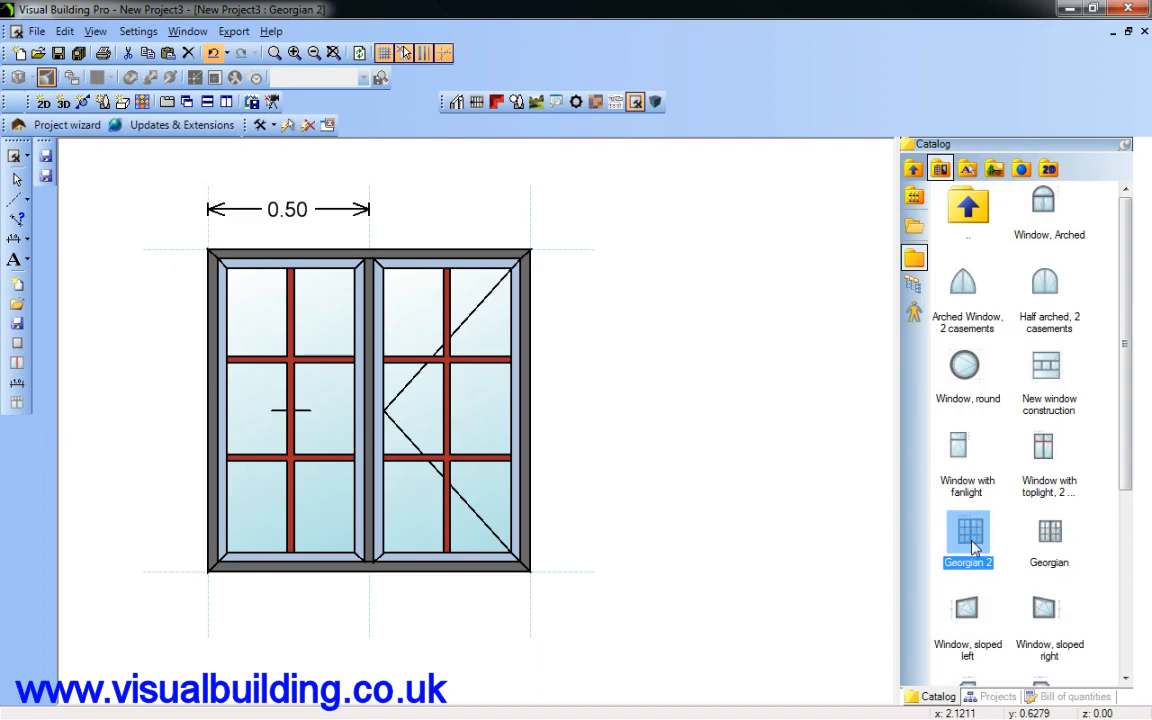
# - Create a new project and draw a closed rectangular room of walls, 11.50 m by 7.50 m, on the ground floor
pyautogui.click(36, 31)
pyautogui.click(57, 54)
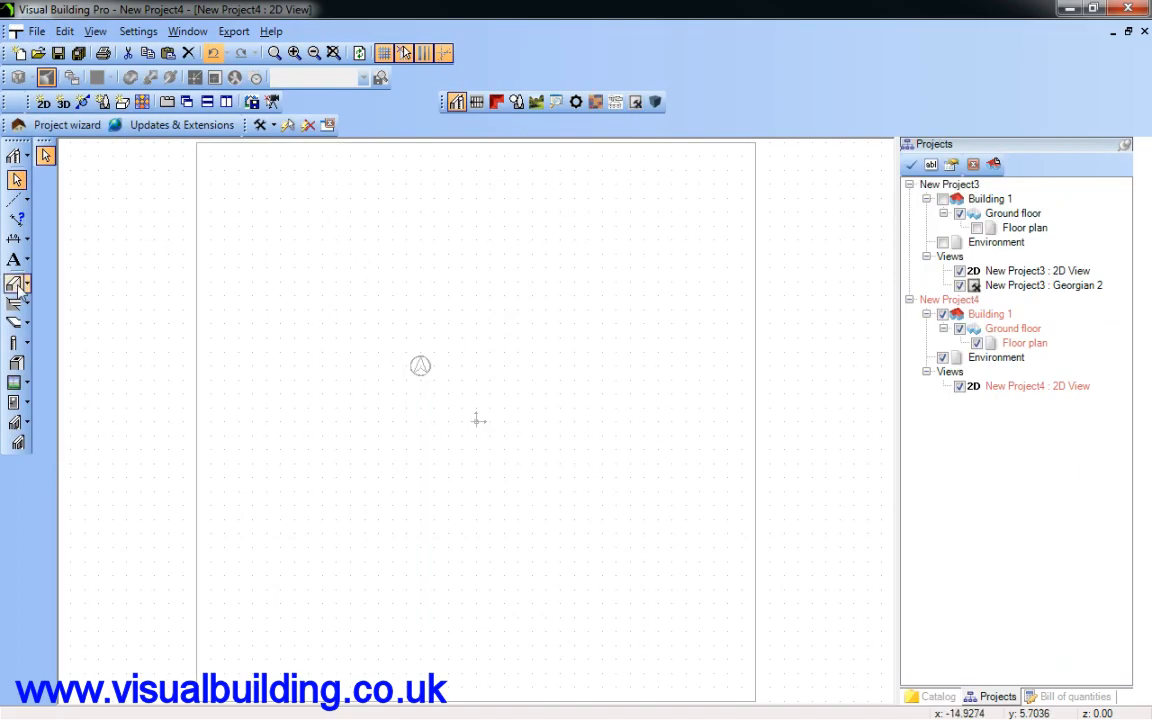
pyautogui.click(295, 325)
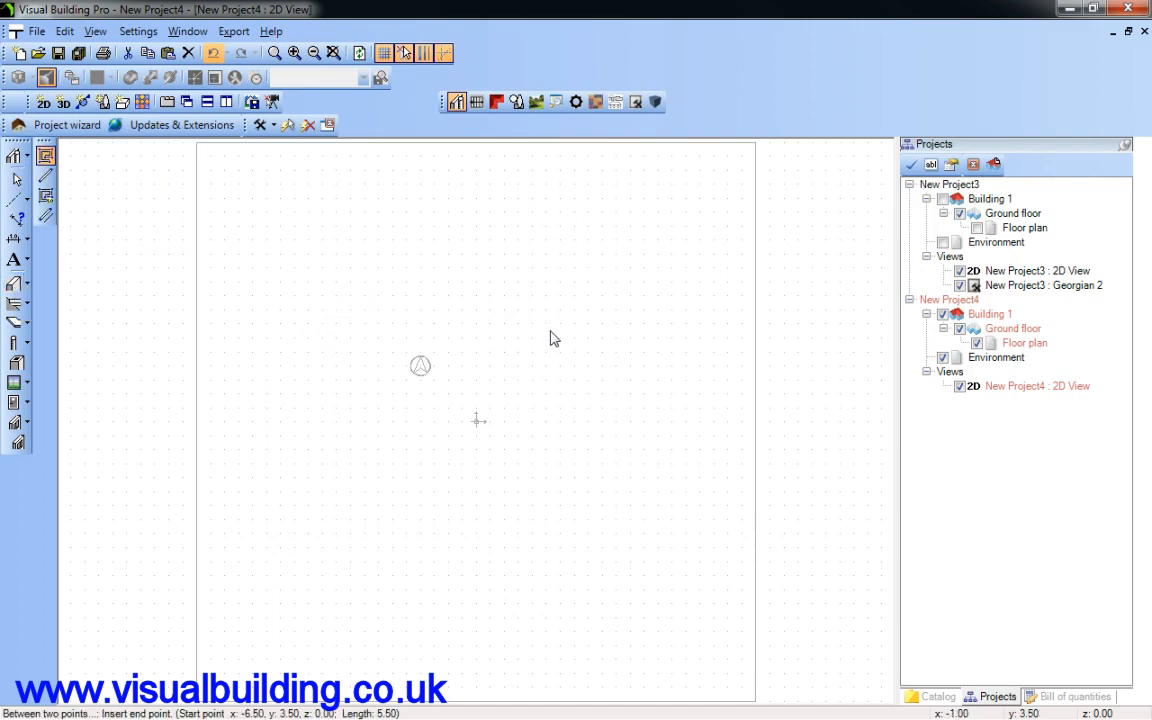
pyautogui.click(615, 326)
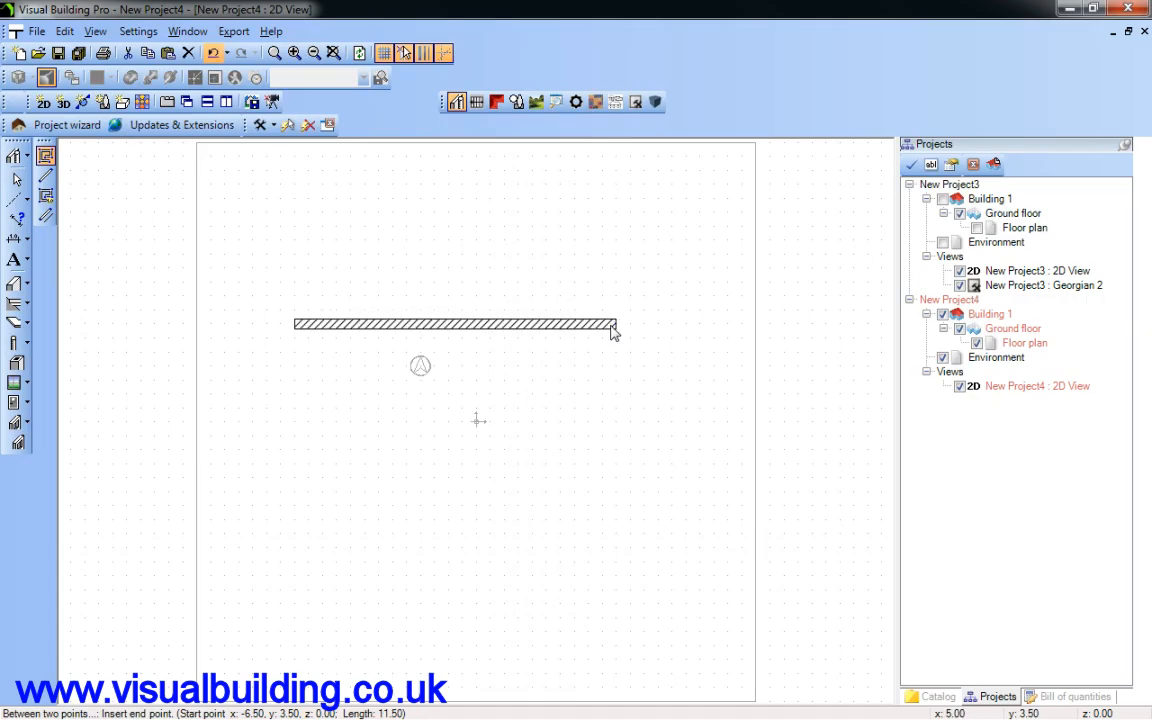
pyautogui.click(616, 534)
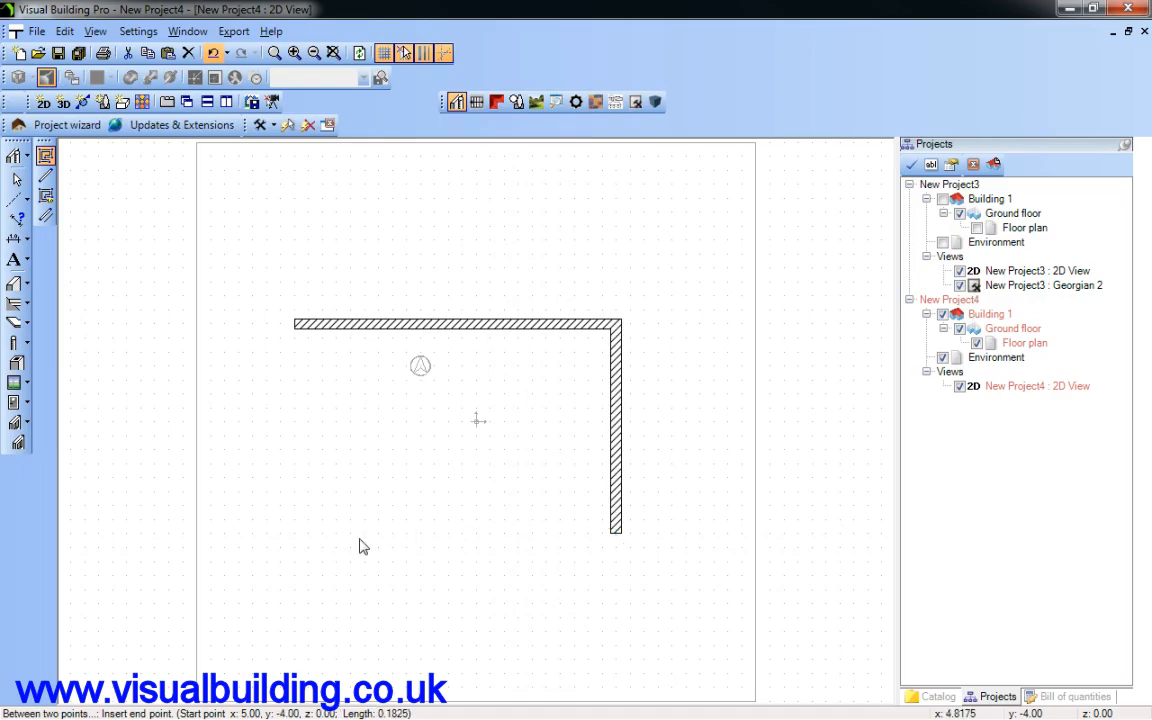
pyautogui.click(296, 536)
pyautogui.click(297, 326)
pyautogui.rightClick(297, 327)
pyautogui.click(51, 340)
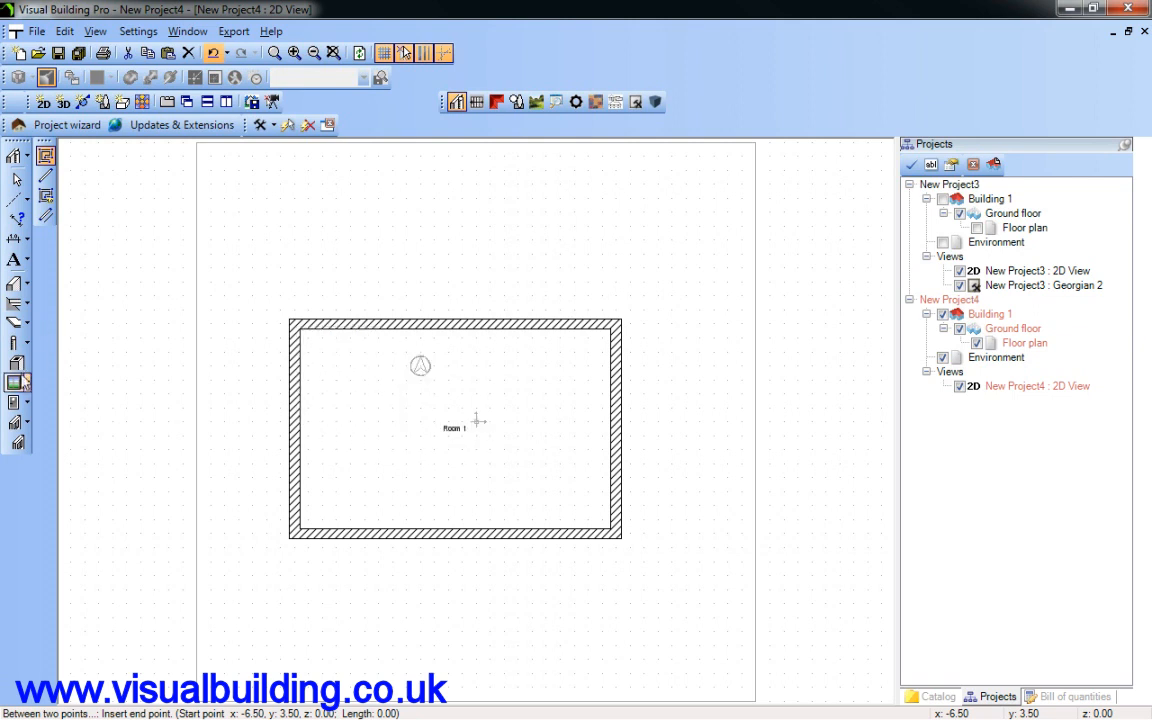
# - Start inserting a window construction and choose "Georgian 2" as its window element
pyautogui.click(27, 383)
pyautogui.click(80, 390)
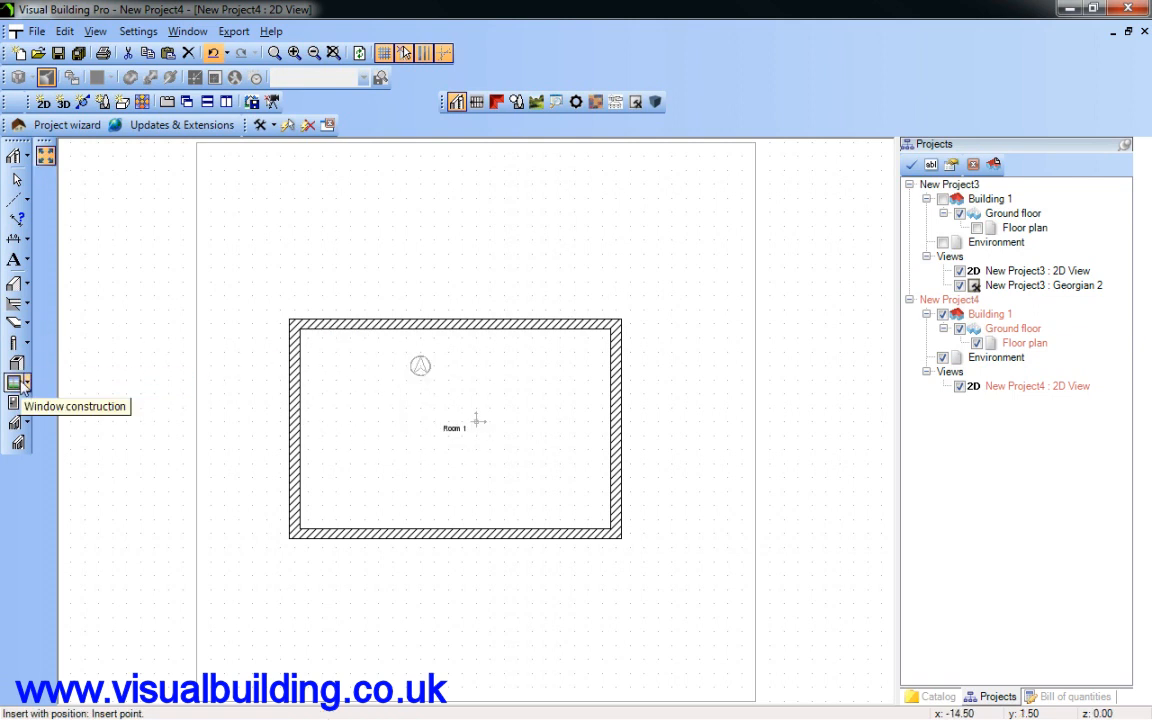
pyautogui.click(15, 383)
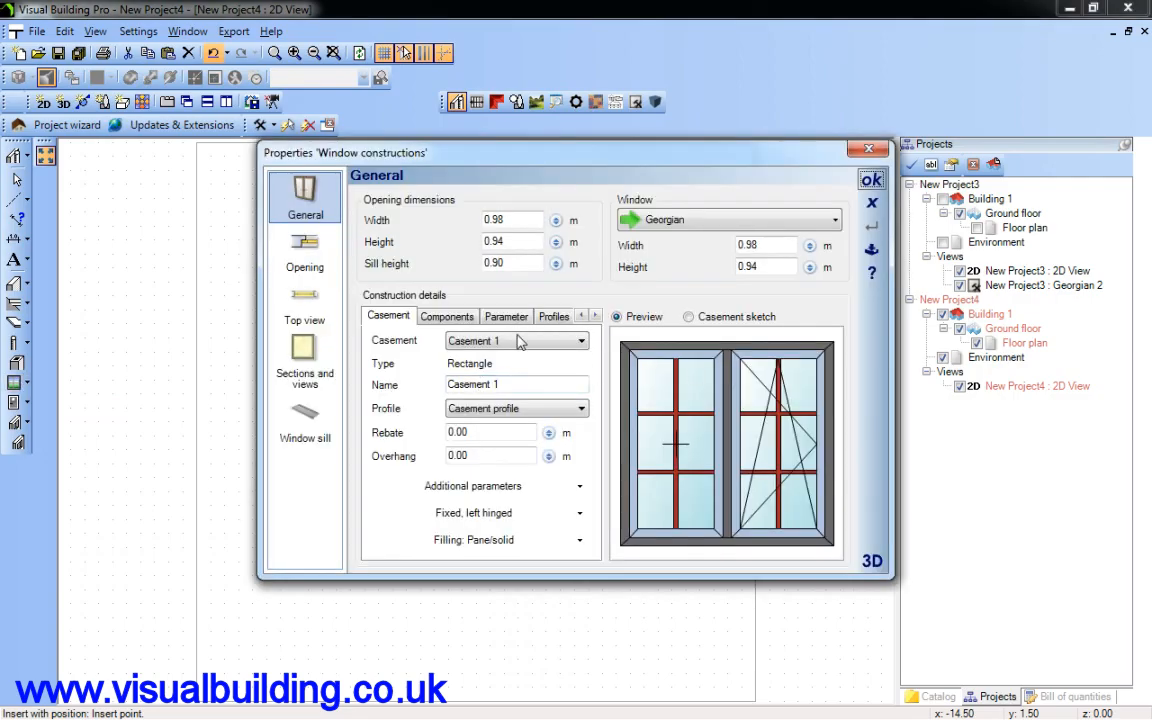
pyautogui.click(833, 220)
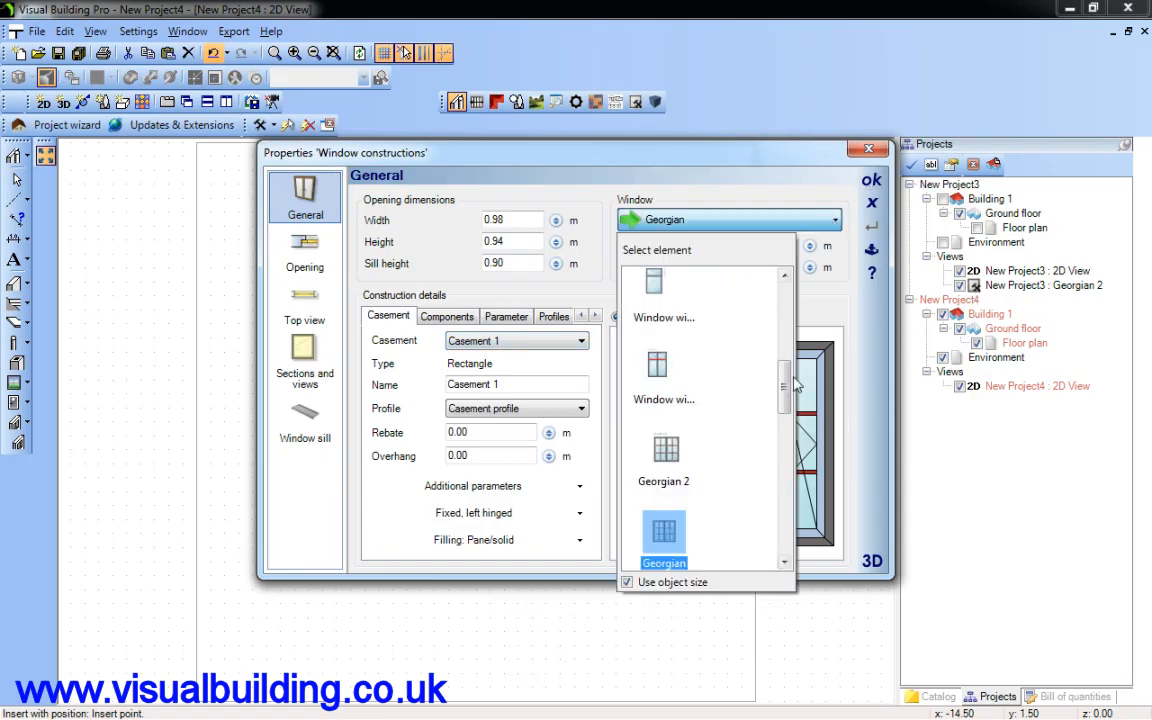
pyautogui.click(667, 452)
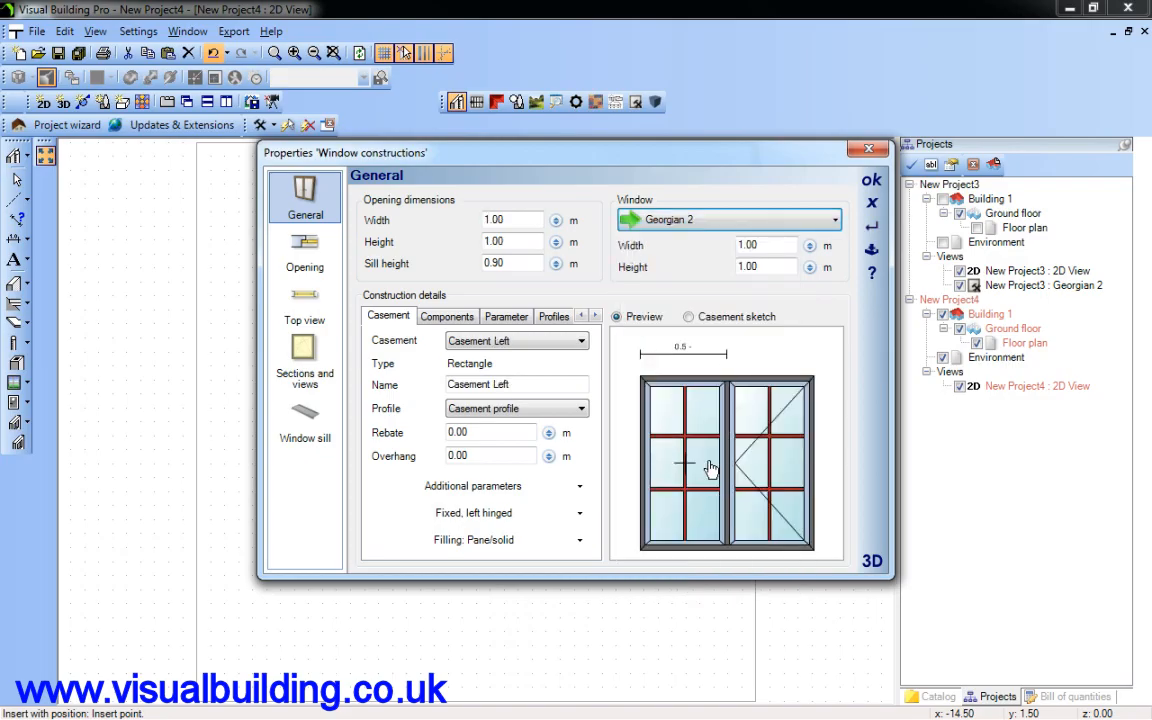
# - Examine the window's casement, component, Left Width parameter and profile settings in its properties
pyautogui.click(458, 320)
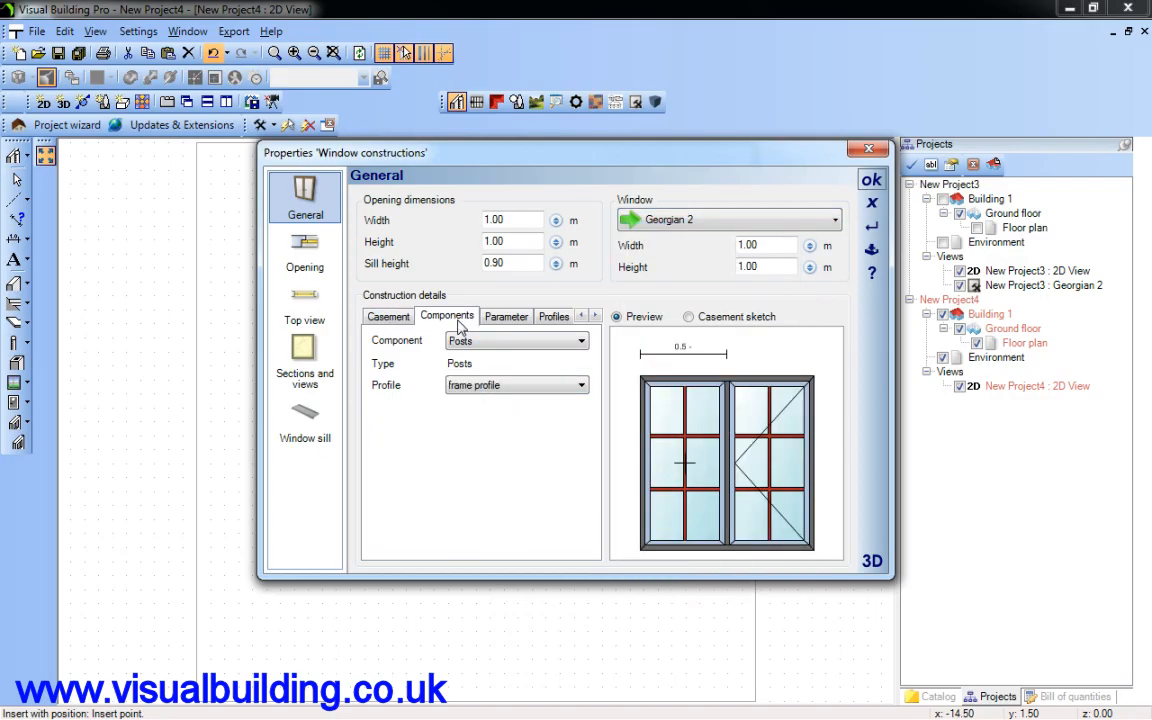
pyautogui.click(389, 317)
pyautogui.click(581, 341)
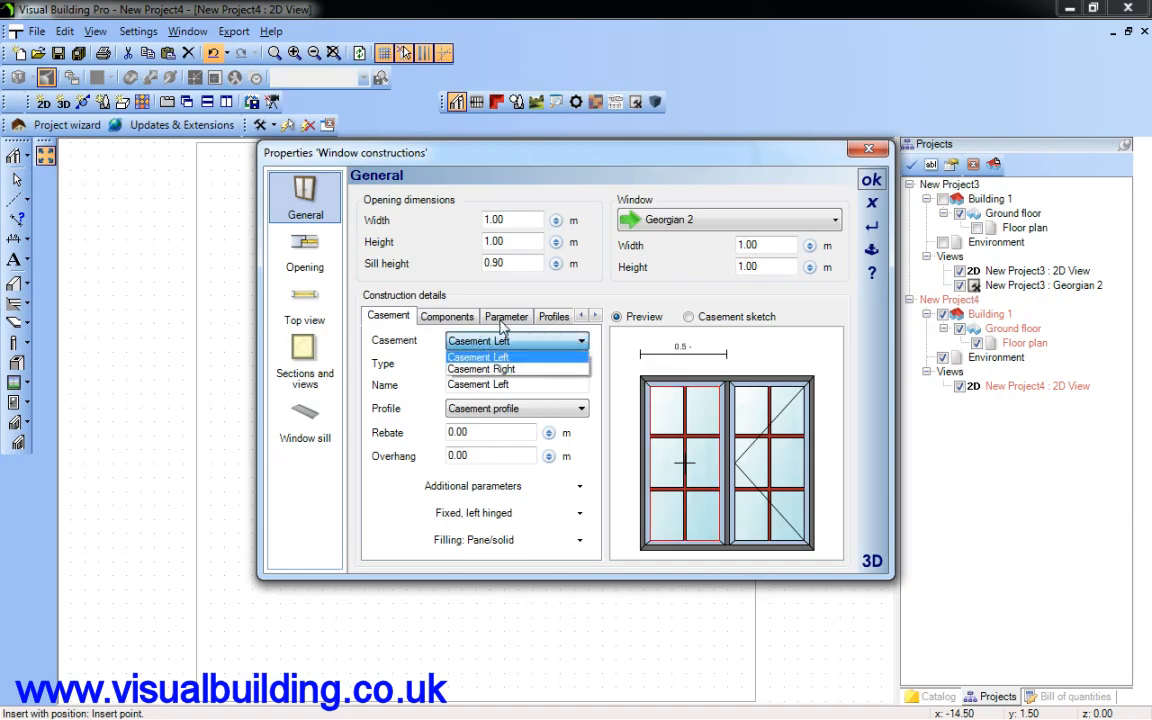
pyautogui.click(465, 320)
pyautogui.click(450, 317)
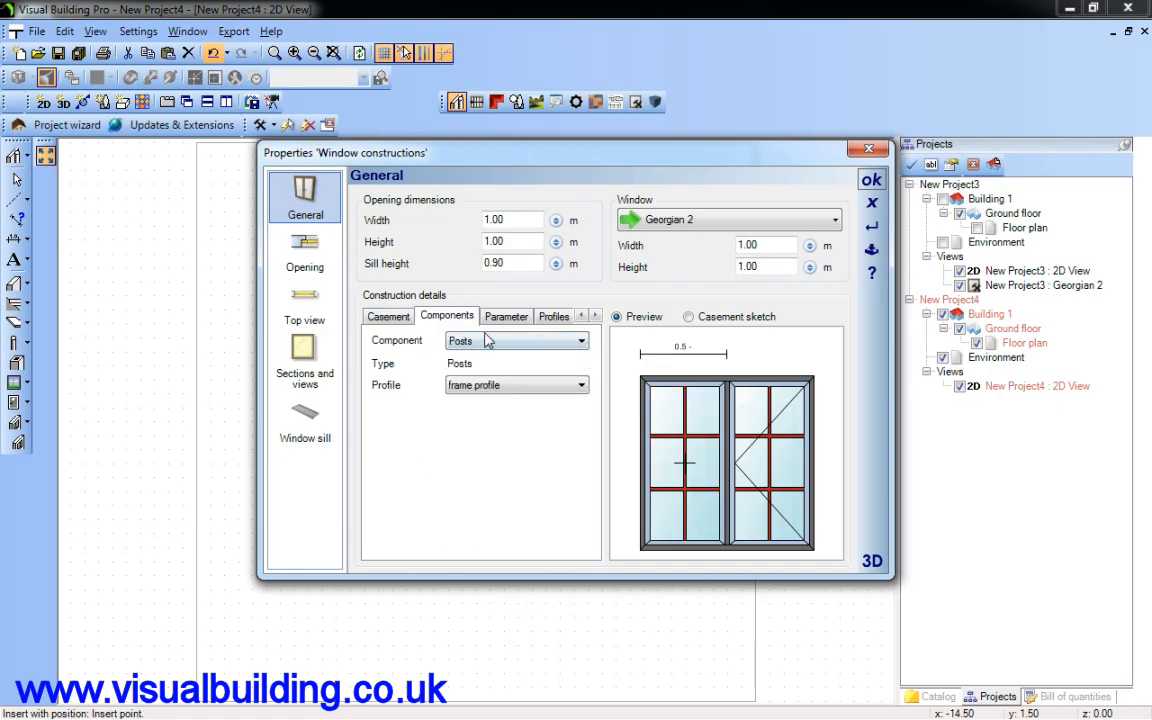
pyautogui.click(505, 316)
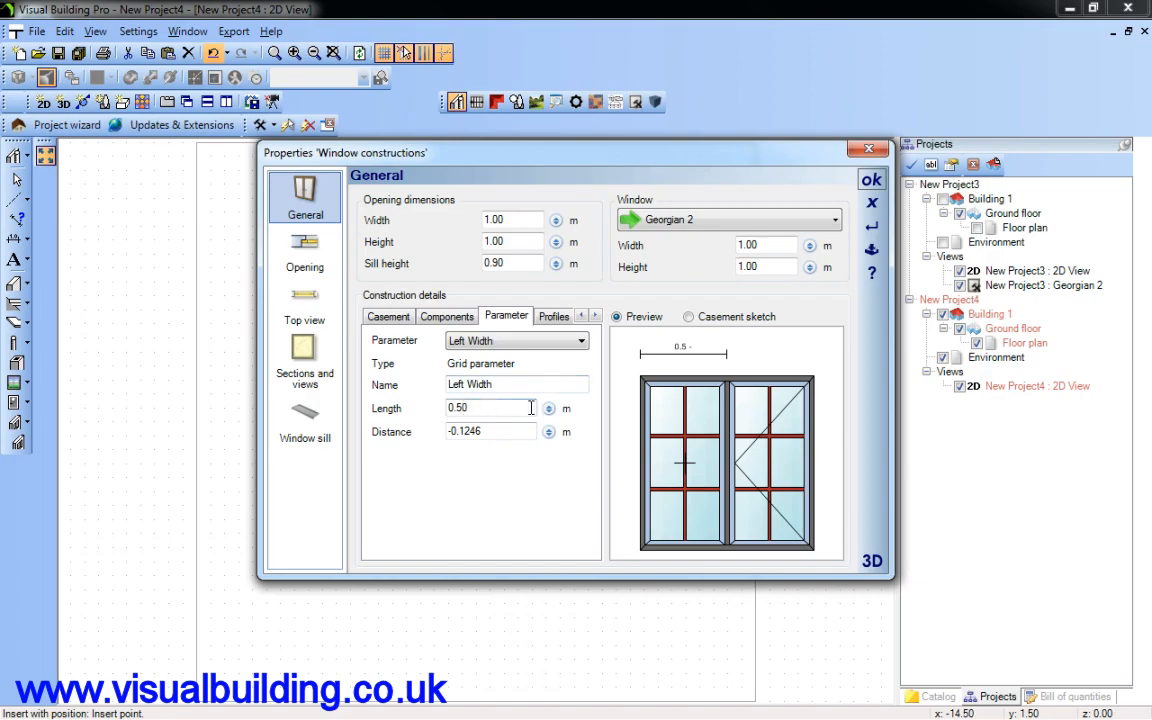
pyautogui.click(556, 317)
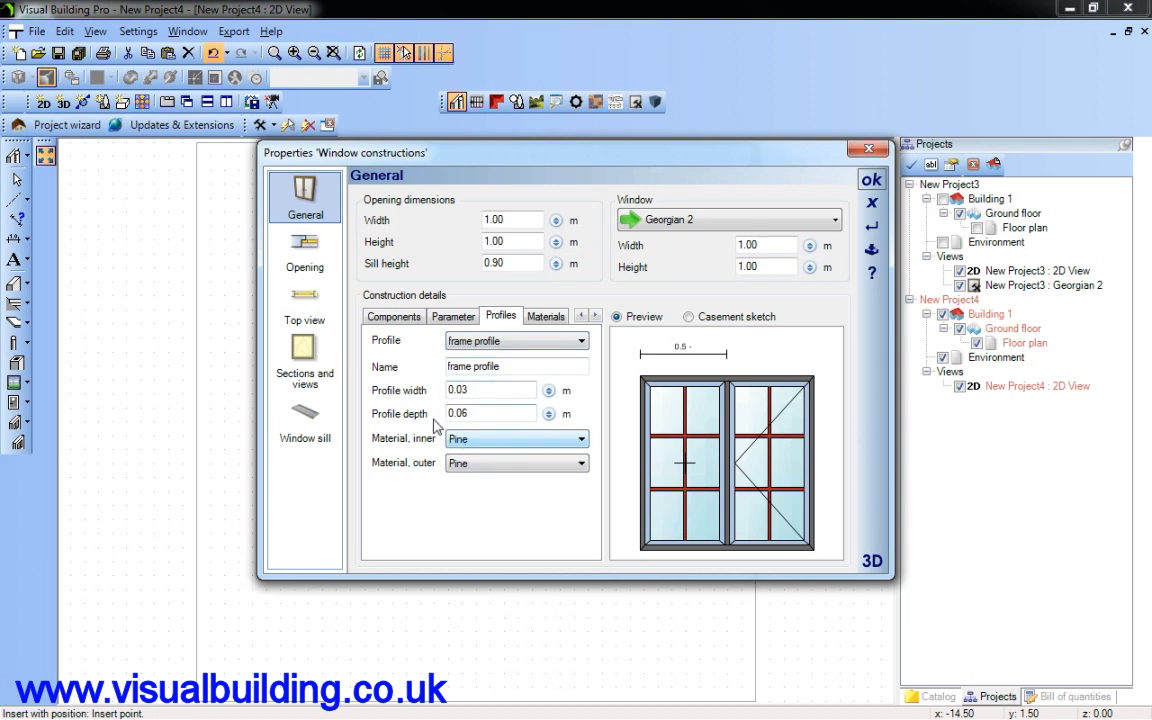
pyautogui.click(391, 318)
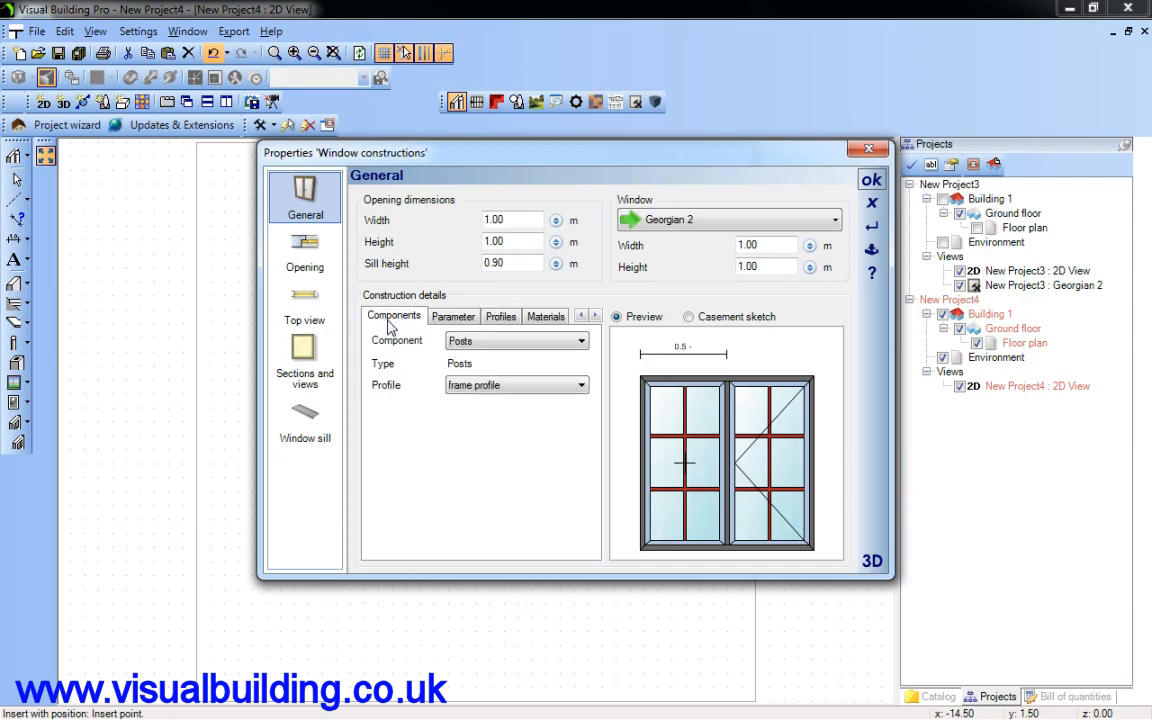
# - Accept the window properties and place the window in the room's upper wall, right of its middle
pyautogui.click(871, 180)
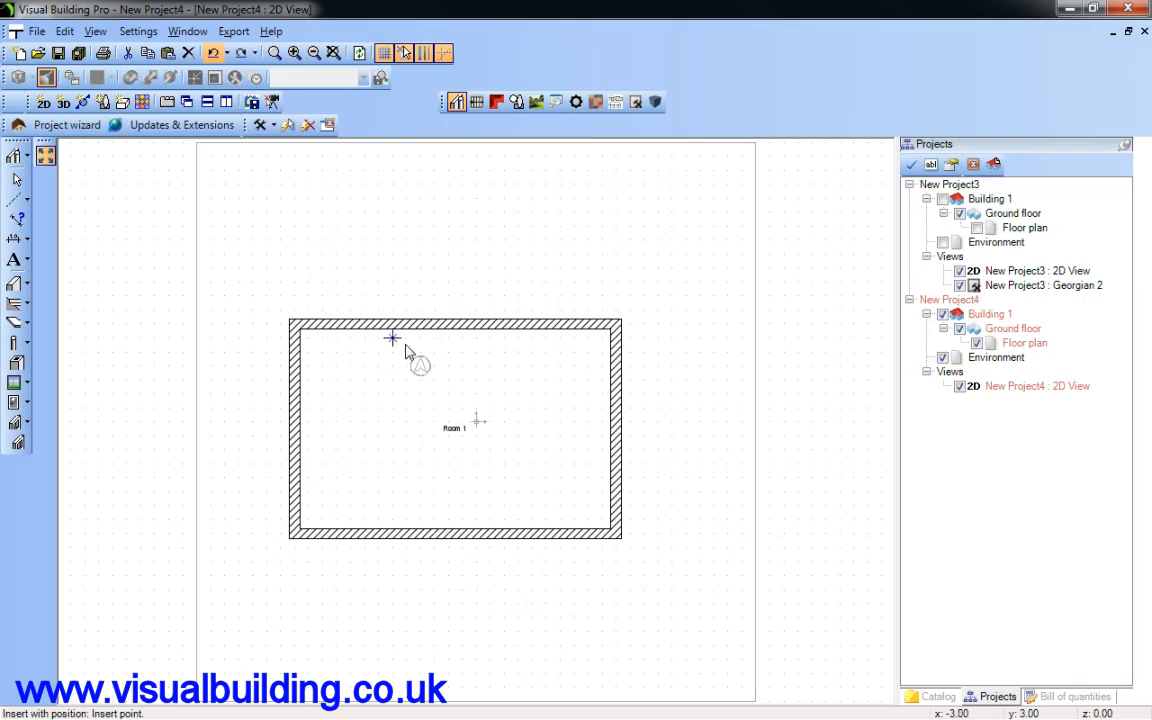
pyautogui.click(505, 337)
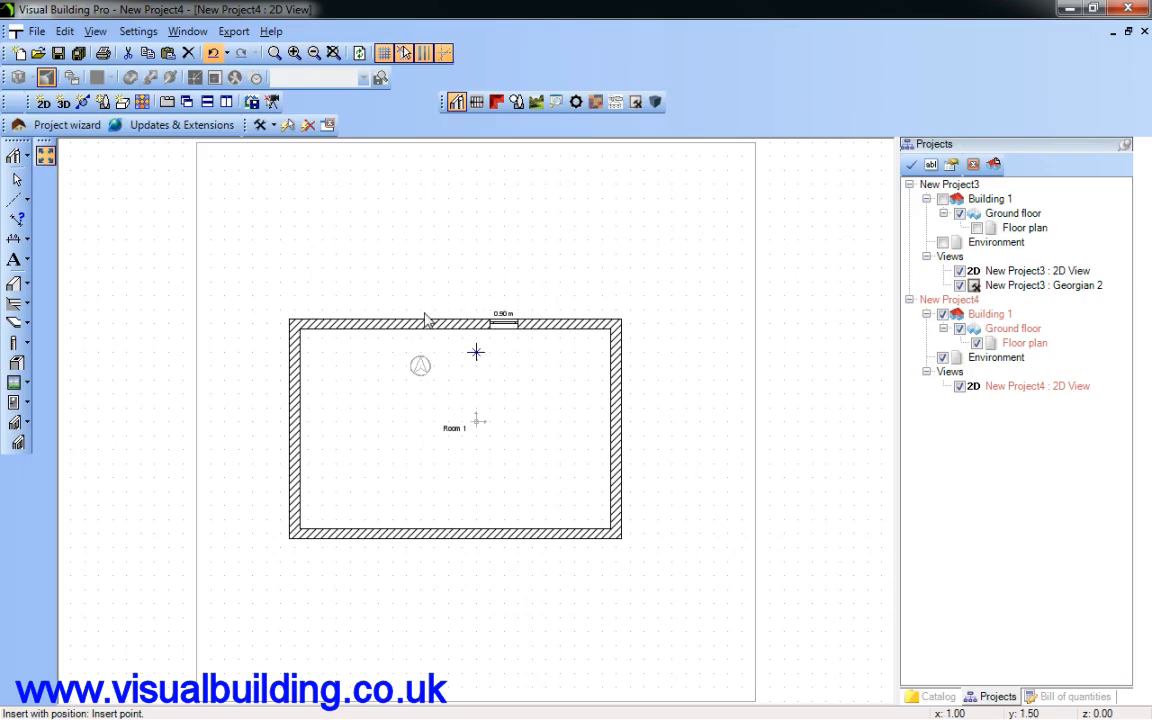
pyautogui.click(294, 53)
pyautogui.scroll(3, 440, 221)
# - Open a 3D view of the building and inspect the placed window up close from outside
pyautogui.click(63, 102)
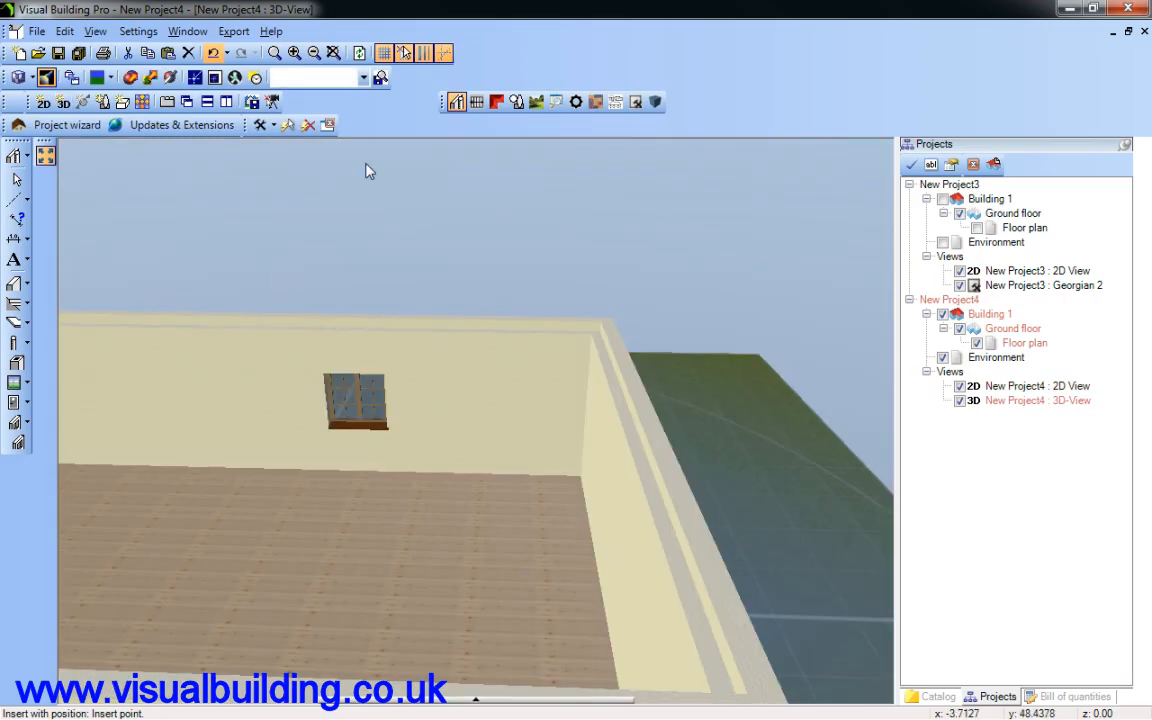
pyautogui.click(17, 180)
pyautogui.moveTo(374, 246); pyautogui.dragTo(110, 232)
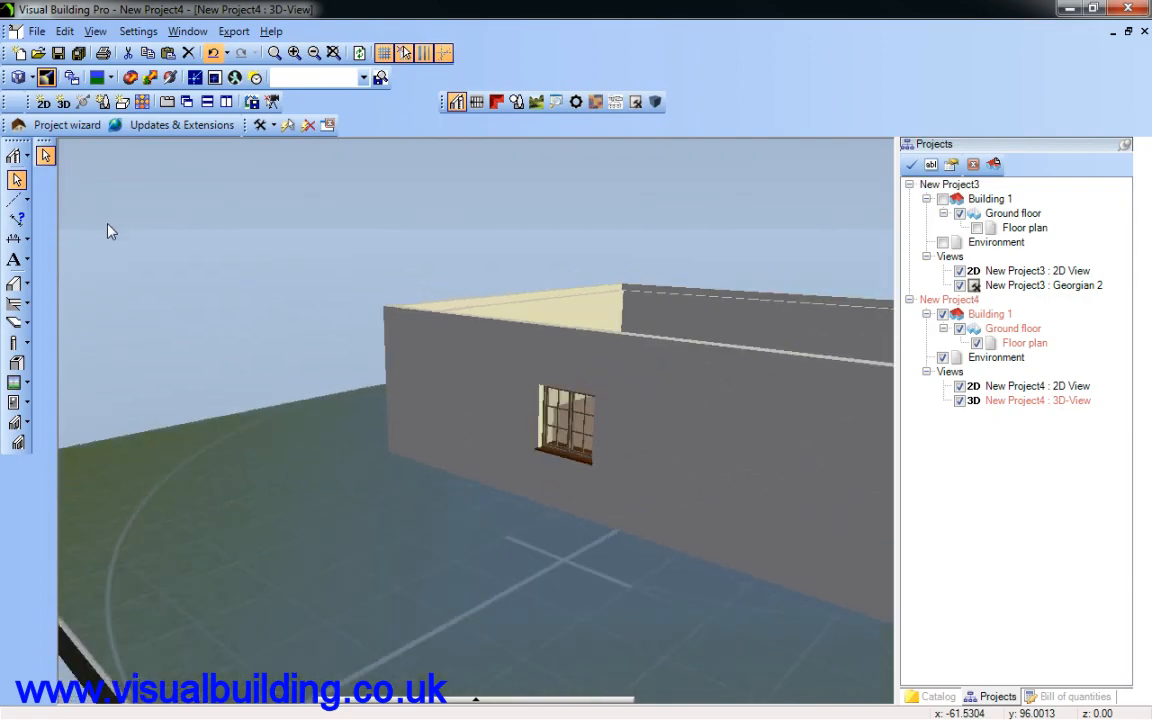
pyautogui.click(294, 54)
pyautogui.click(294, 54)
pyautogui.click(294, 54)
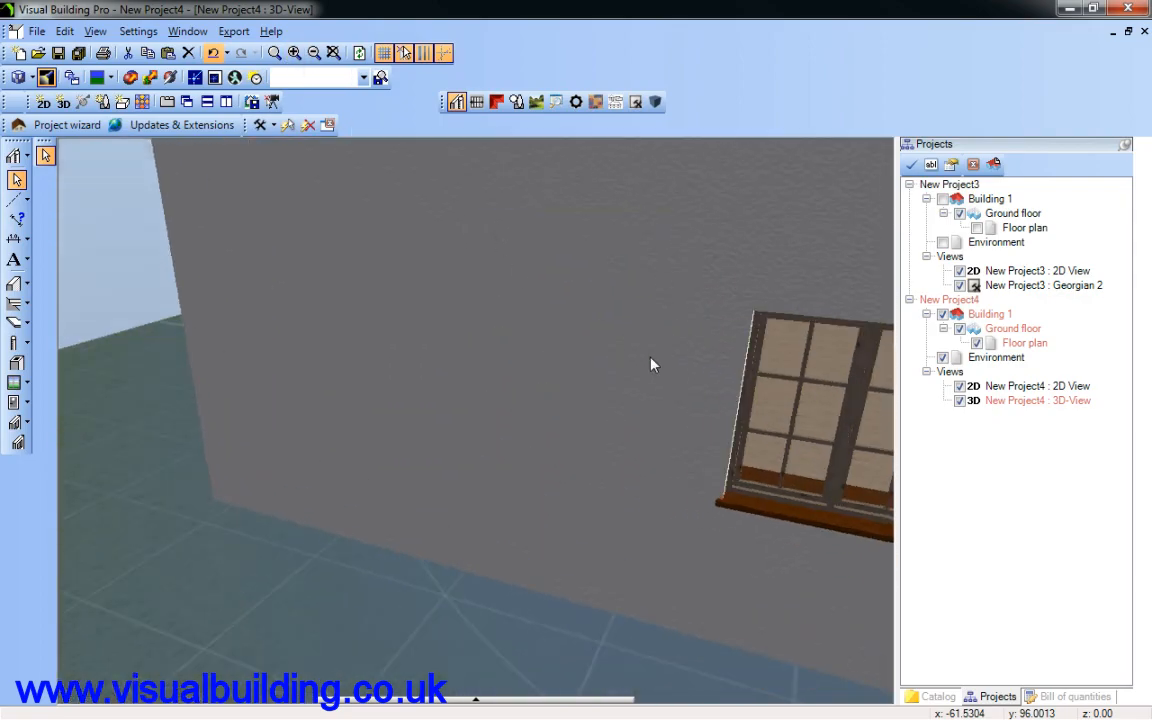